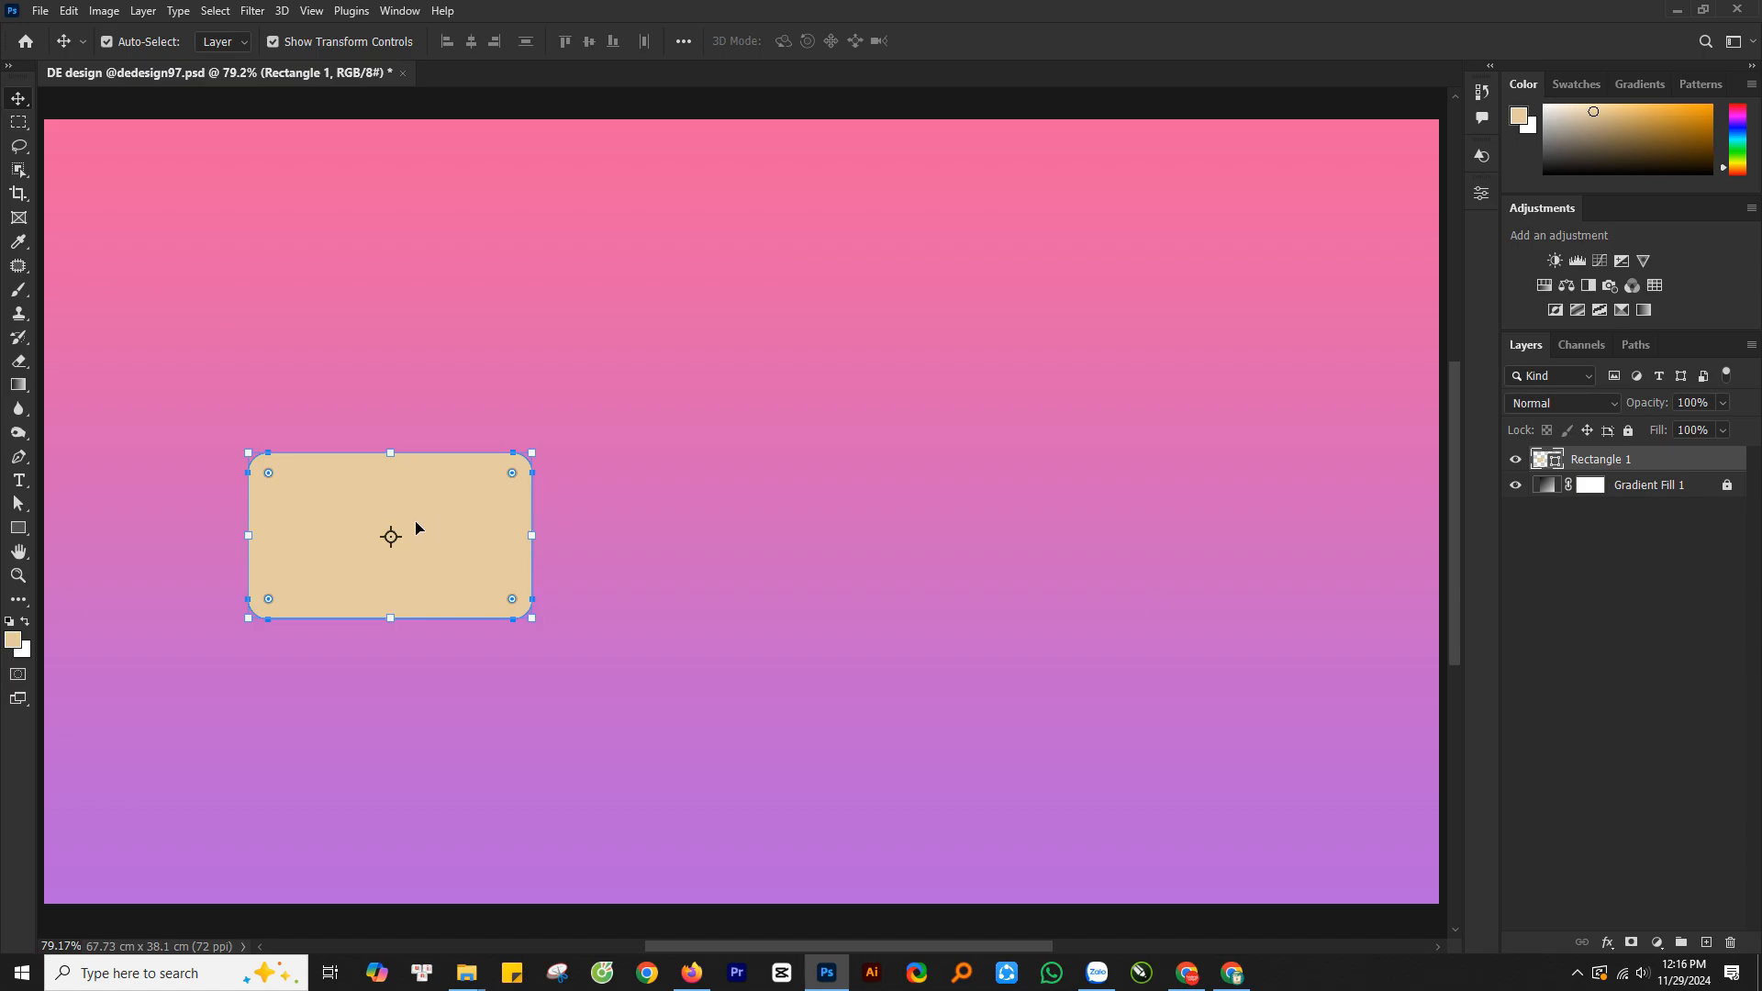
- Duplicate the rounded rectangle twice to form an evenly spaced row of three, and copy that row directly above
left_click_drag(424, 563, 752, 588)
left_click_drag(658, 551, 983, 562)
left_click_drag(312, 697, 1105, 539)
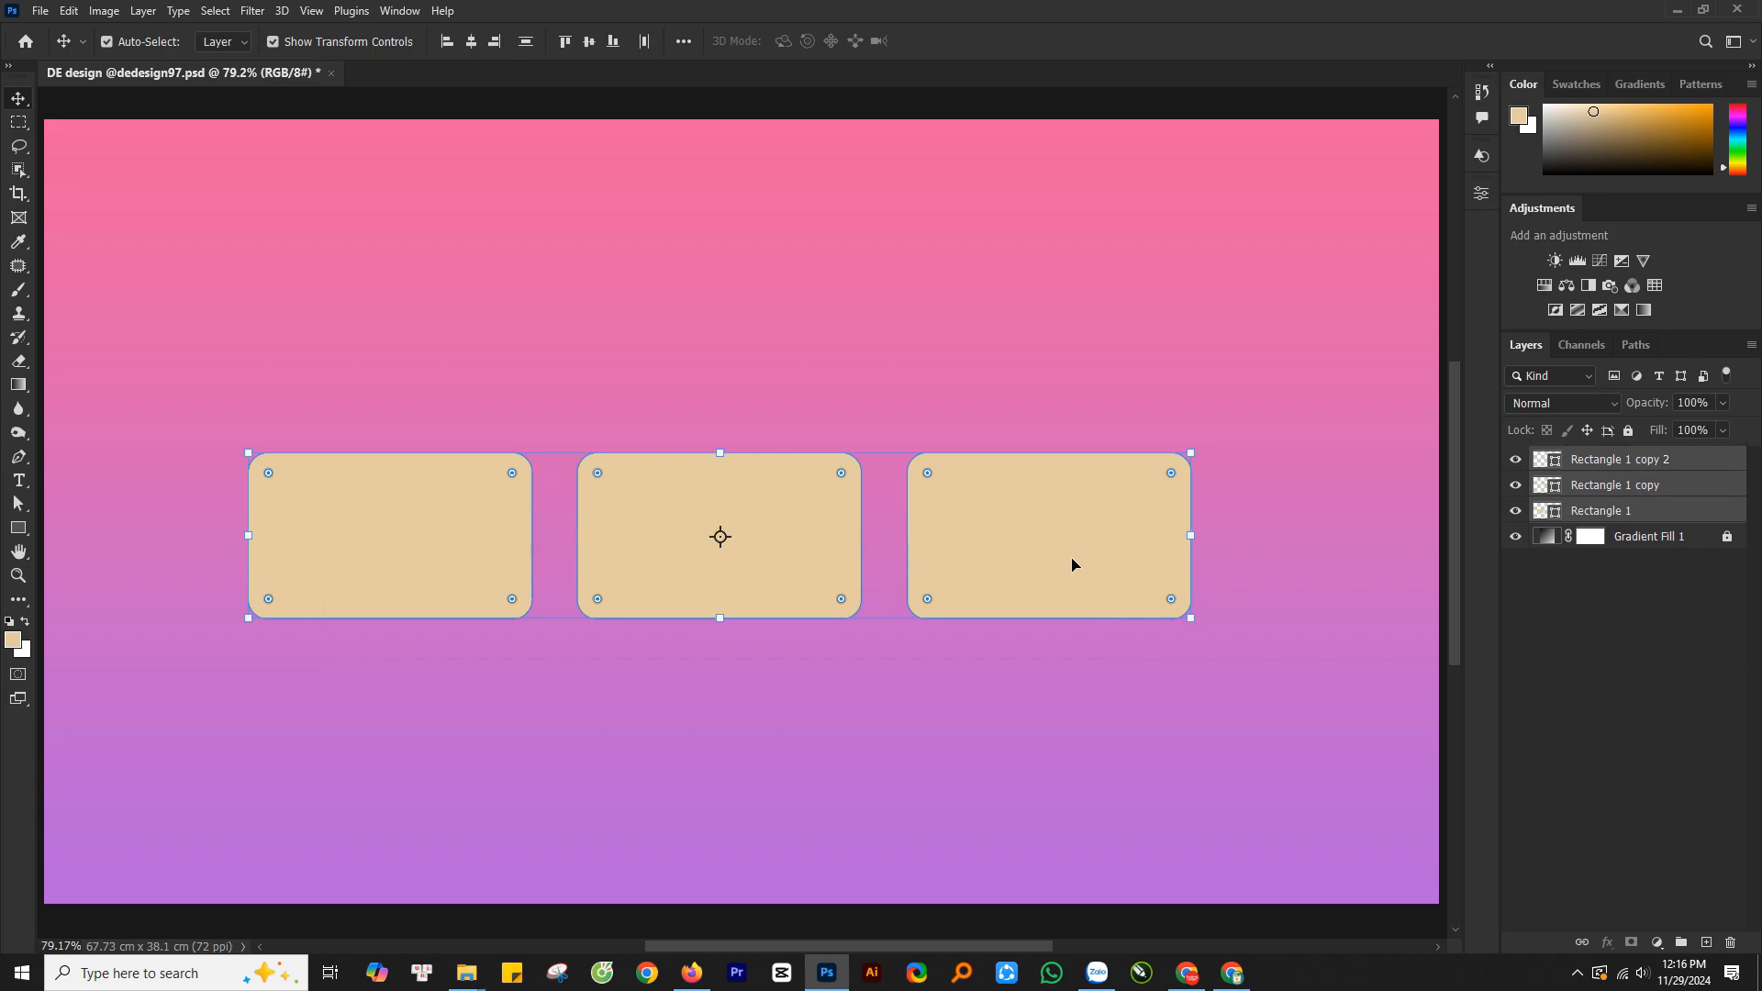
left_click_drag(797, 577, 813, 457)
- Change the fill of the three upper rectangles to brown using a recently used color
left_click(1487, 193)
left_click(1274, 397)
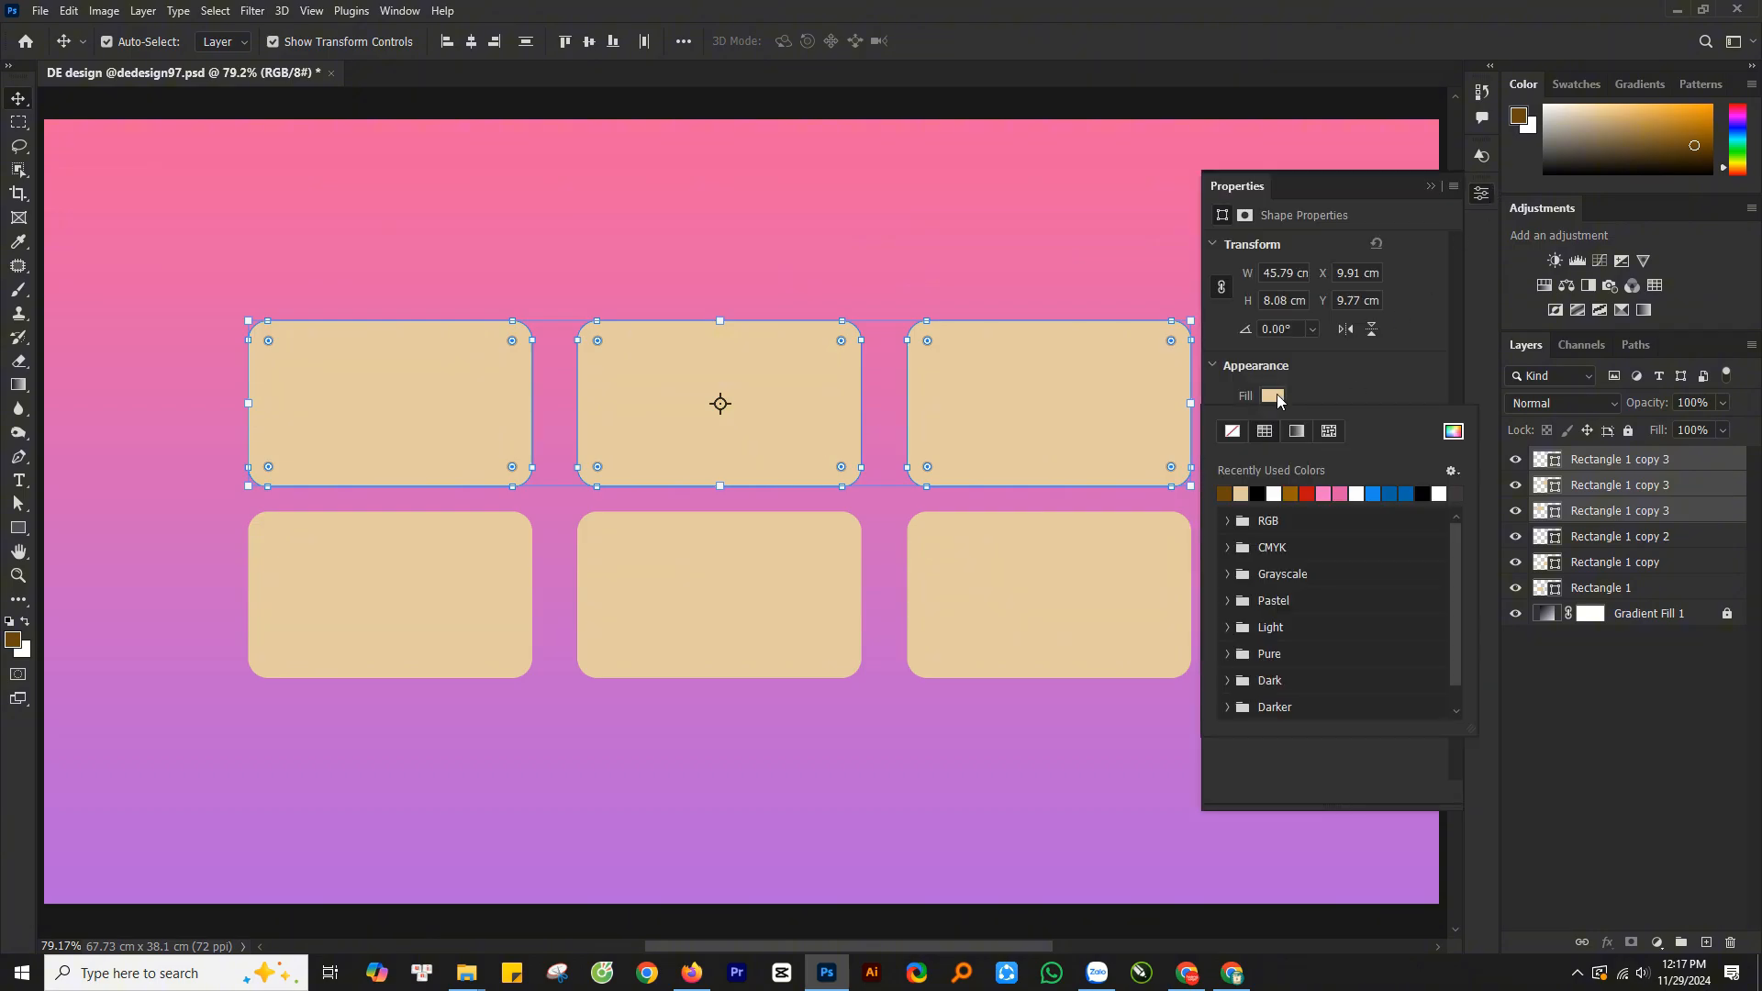
left_click(1292, 493)
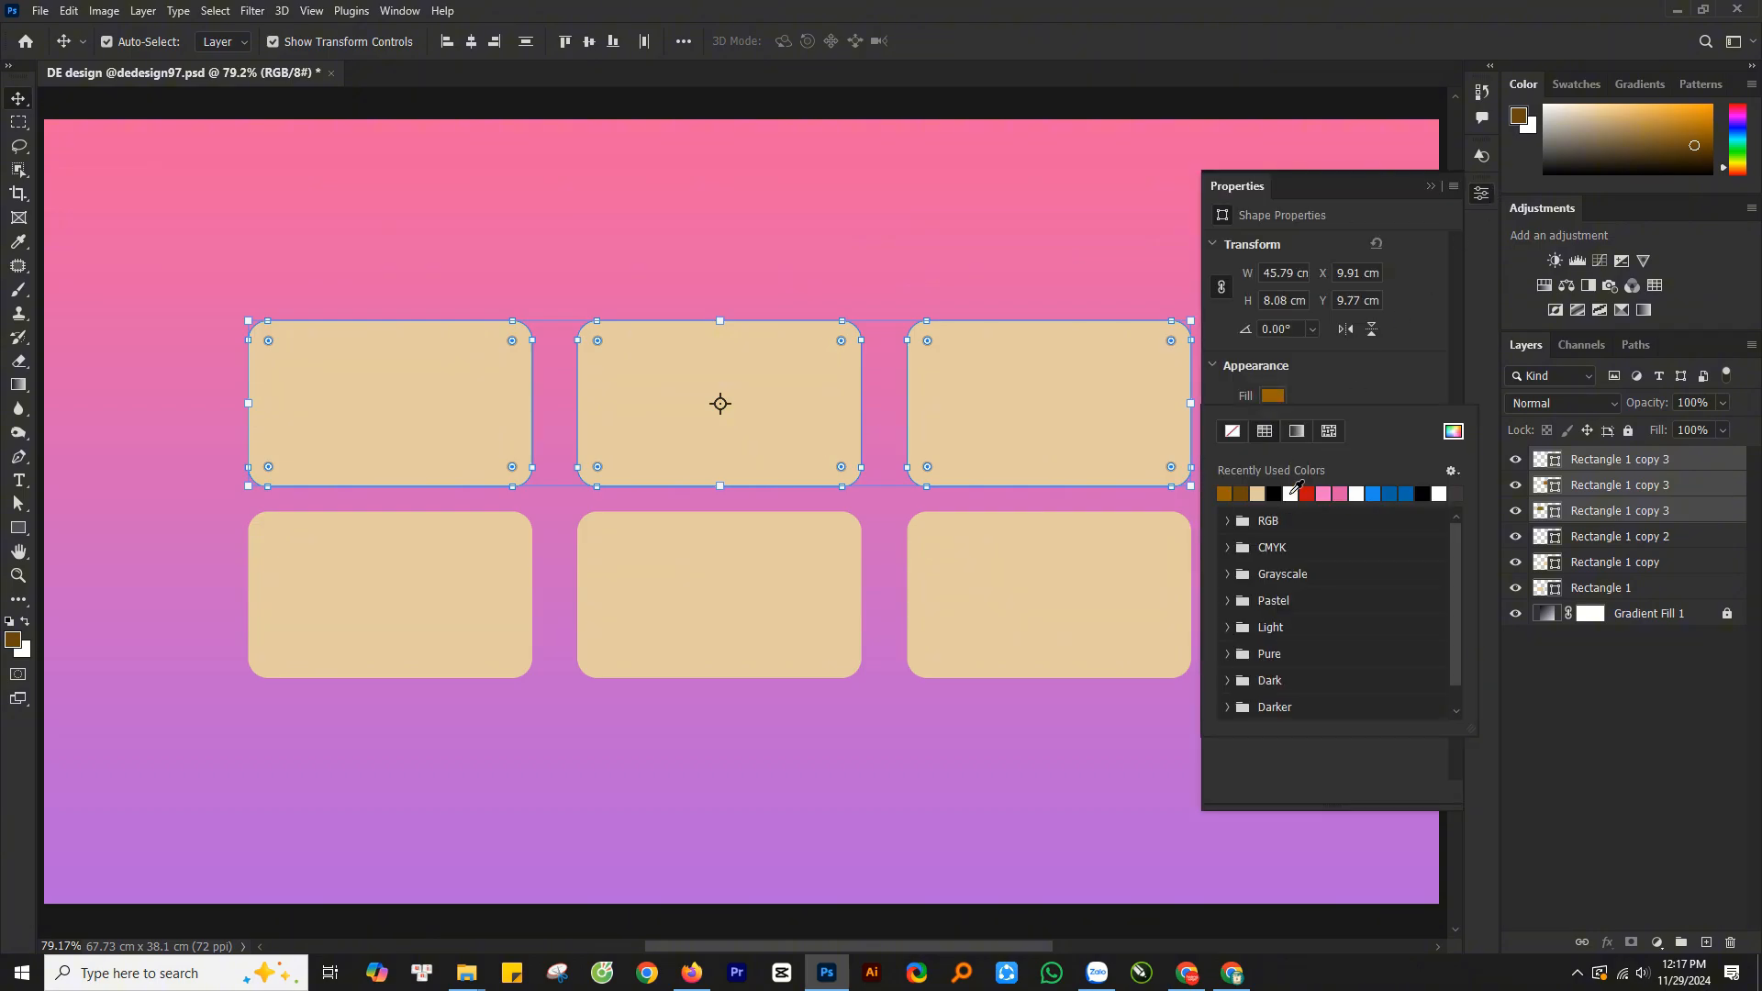
left_click(1434, 189)
- Narrow the brown rectangles and add a fourth so the row matches the beige row's width, and turn off the transform controls
left_click_drag(1204, 406, 1118, 436)
left_click(1159, 435)
left_click(273, 42)
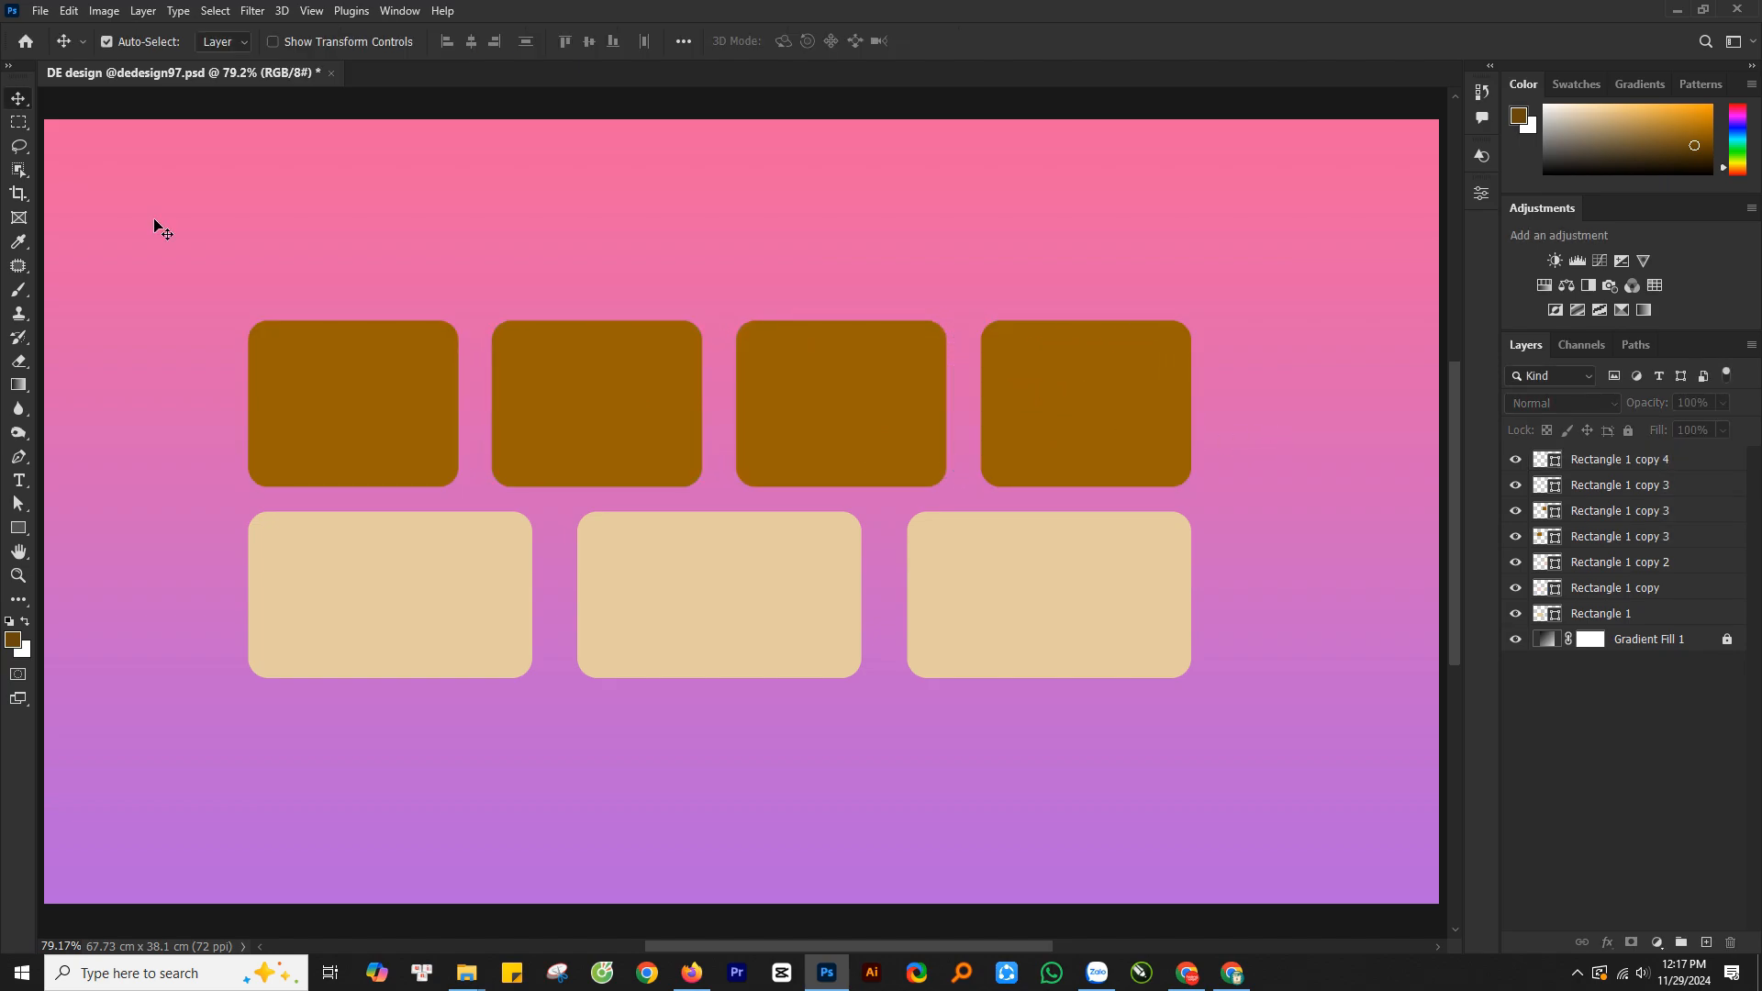
- Convert the four brown rectangles into one Smart Object and the three beige rectangles into another
left_click_drag(157, 224, 1307, 462)
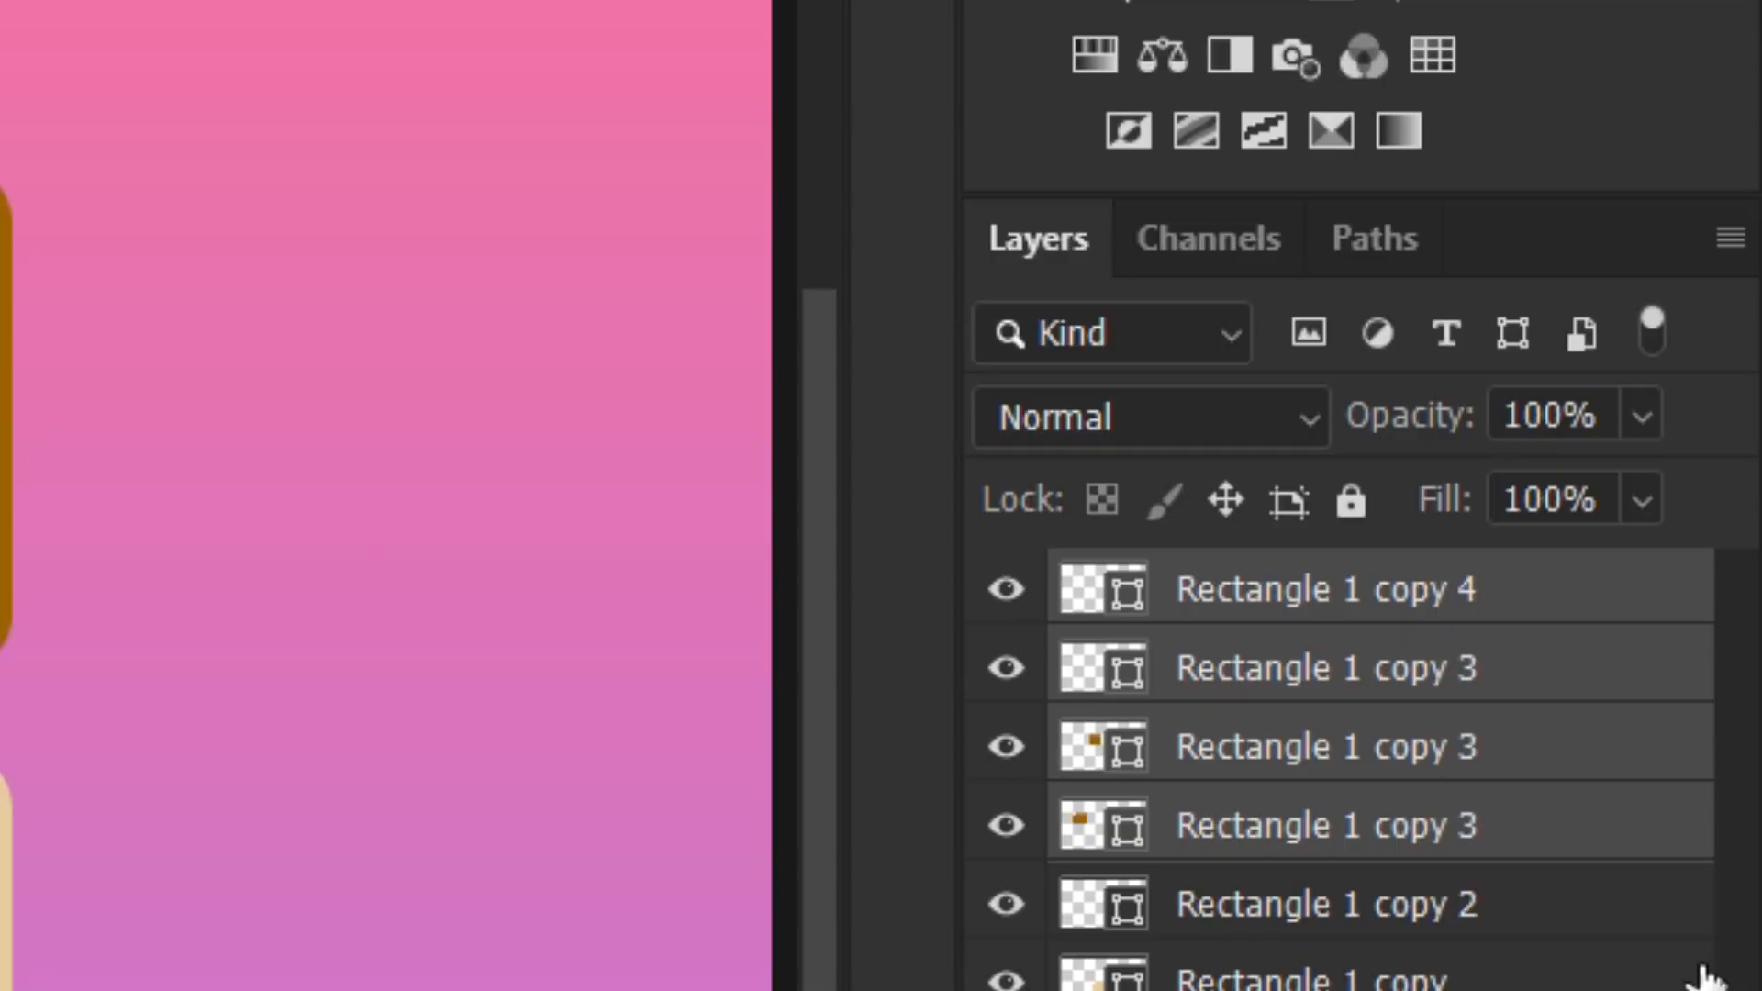
right_click(1678, 489)
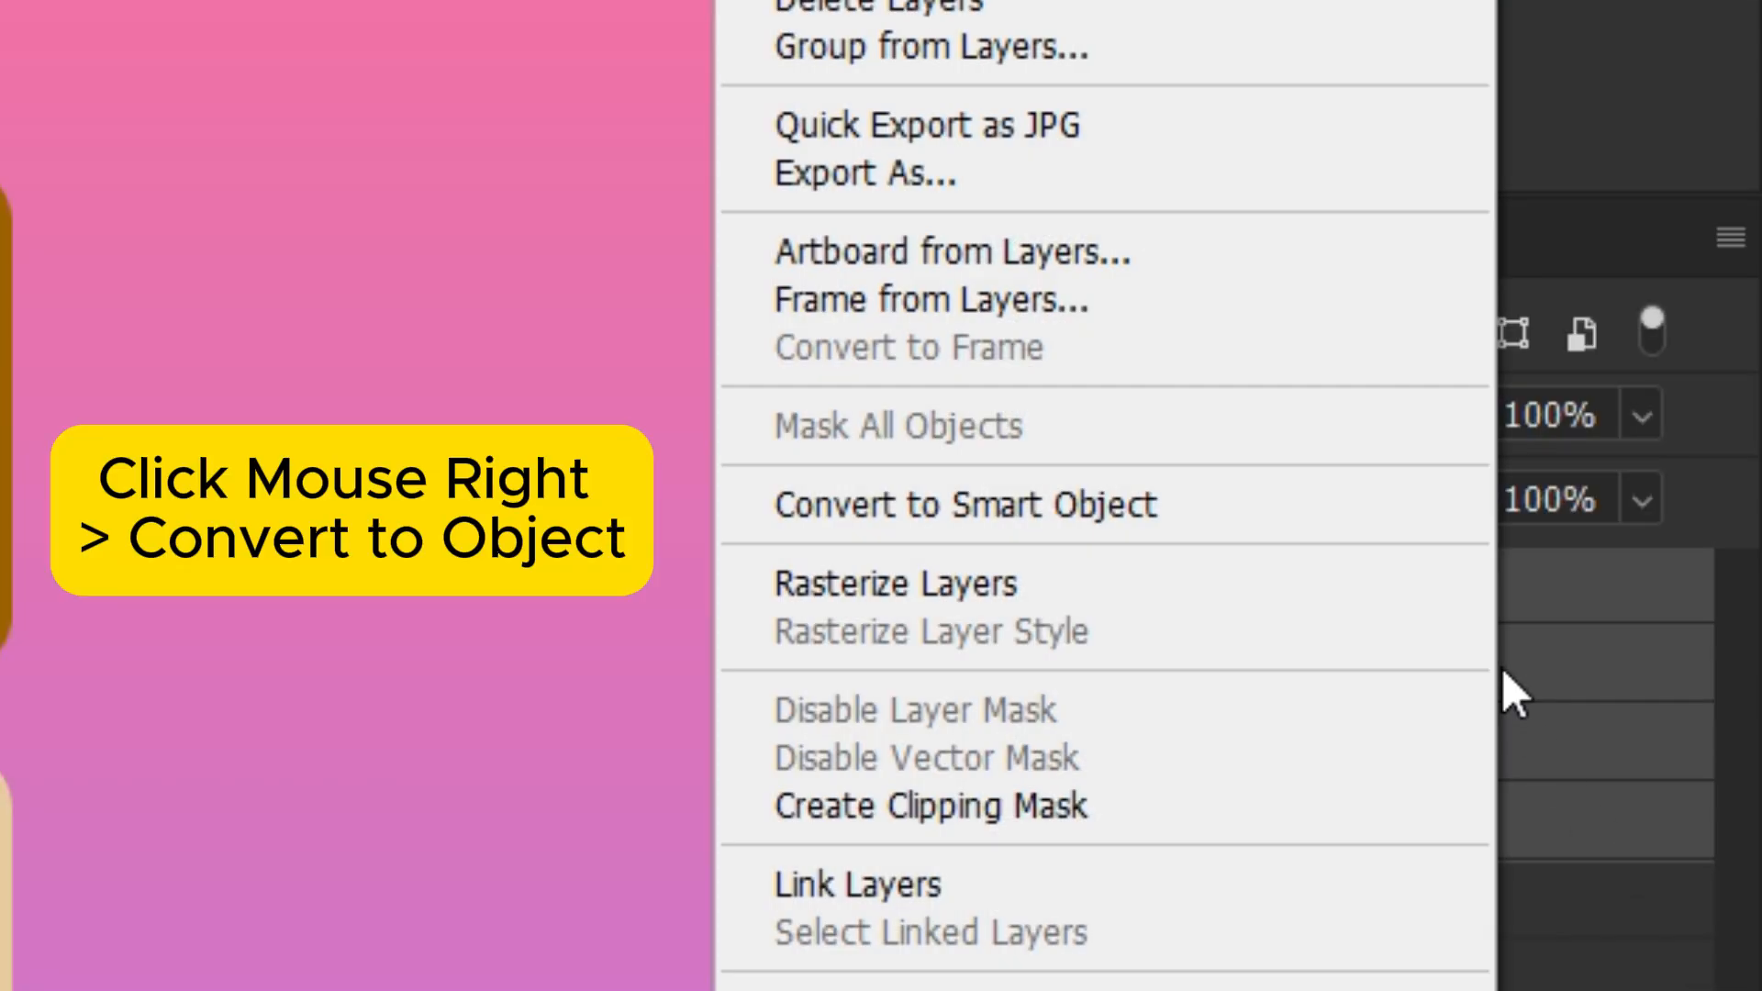
left_click(1176, 522)
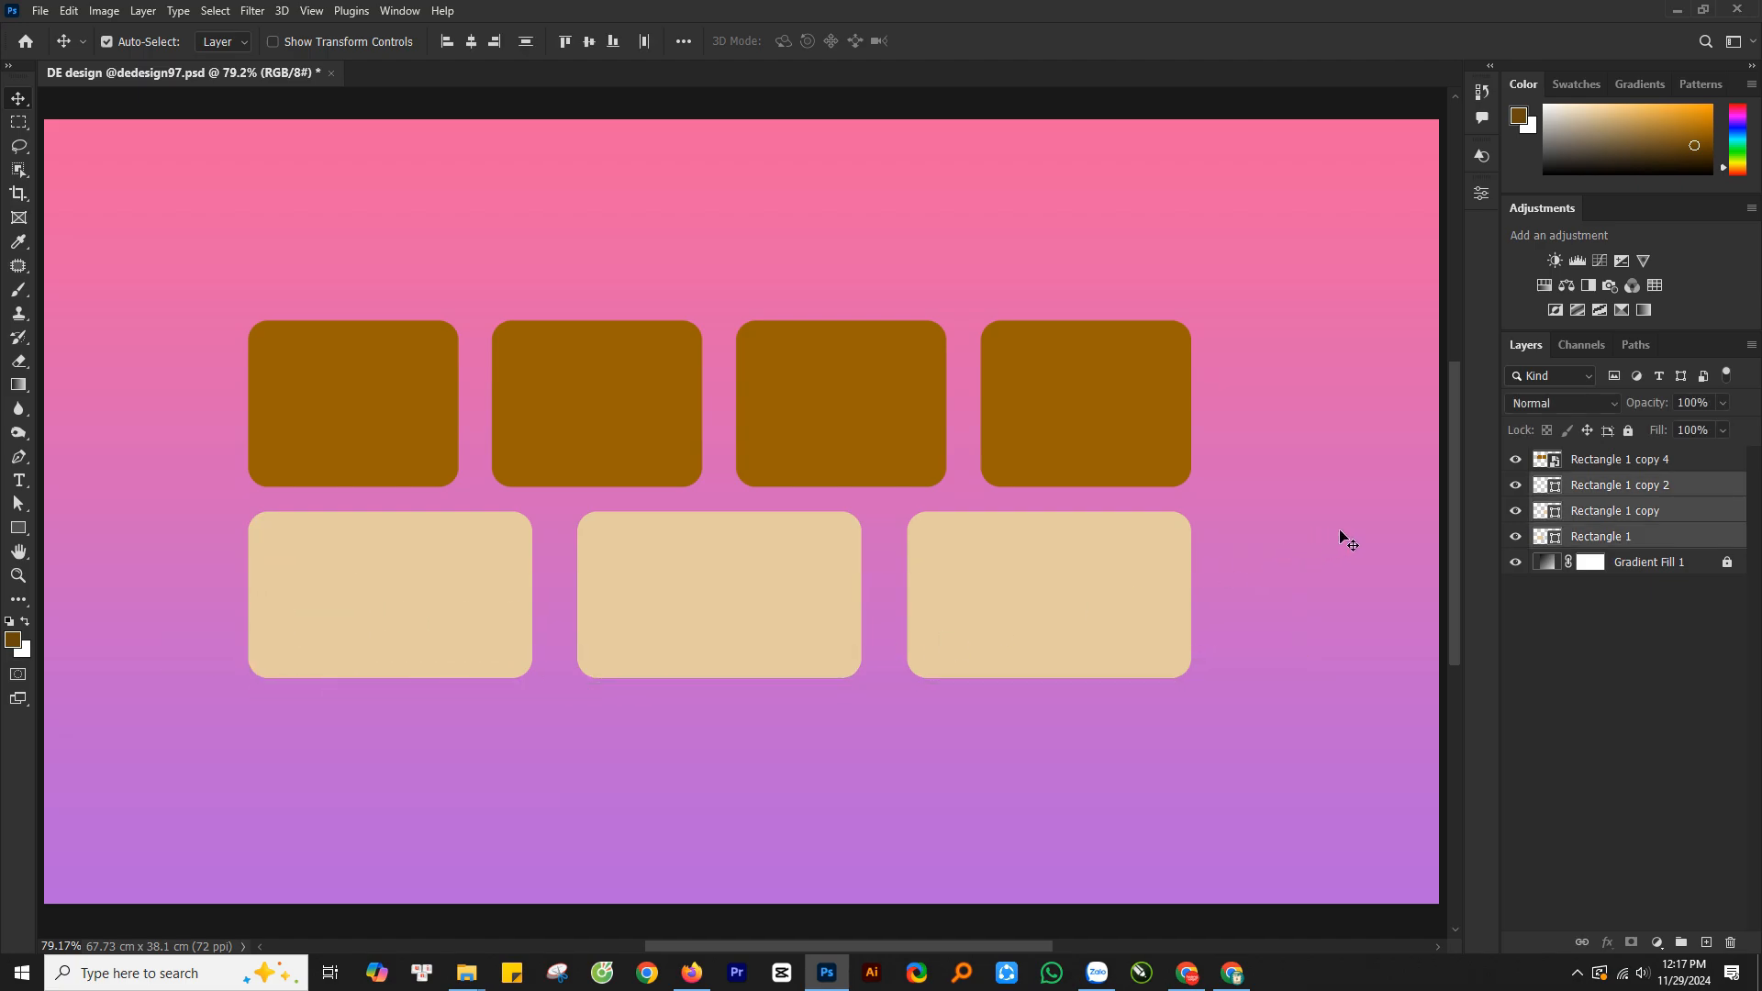
right_click(1578, 517)
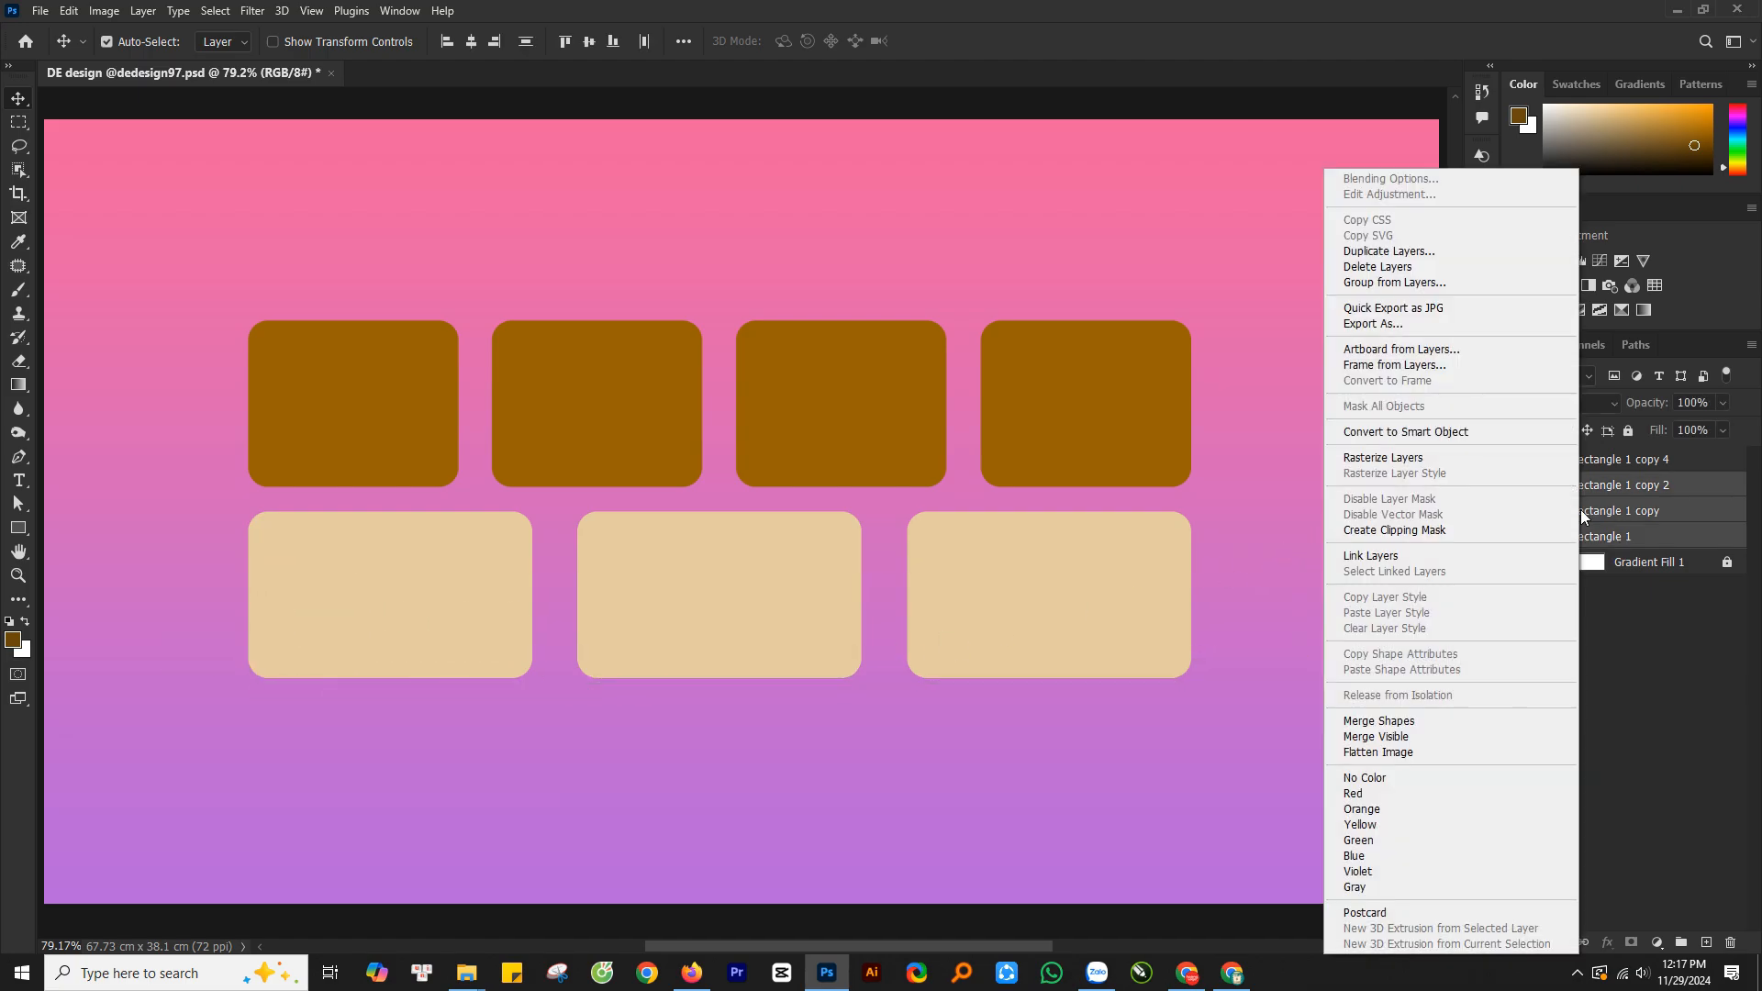
left_click(1565, 433)
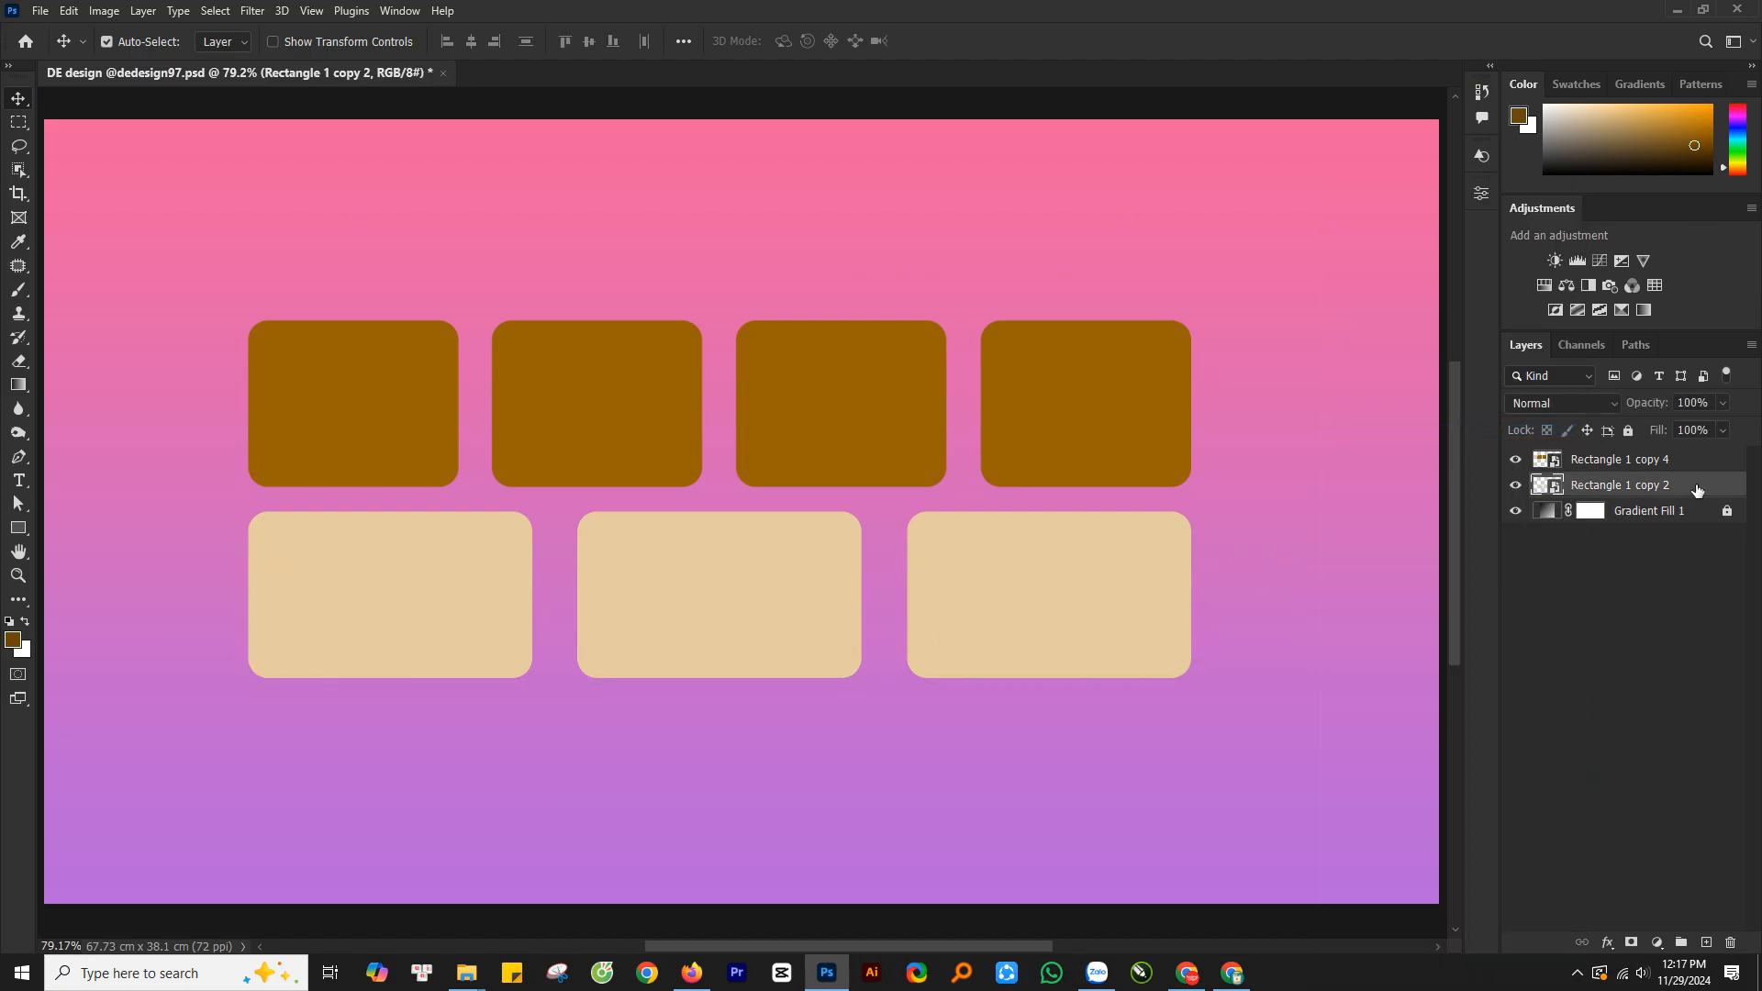
- Add a 5 px white inside Stroke at 86% opacity to the beige row's Smart Object
double_click(1697, 490)
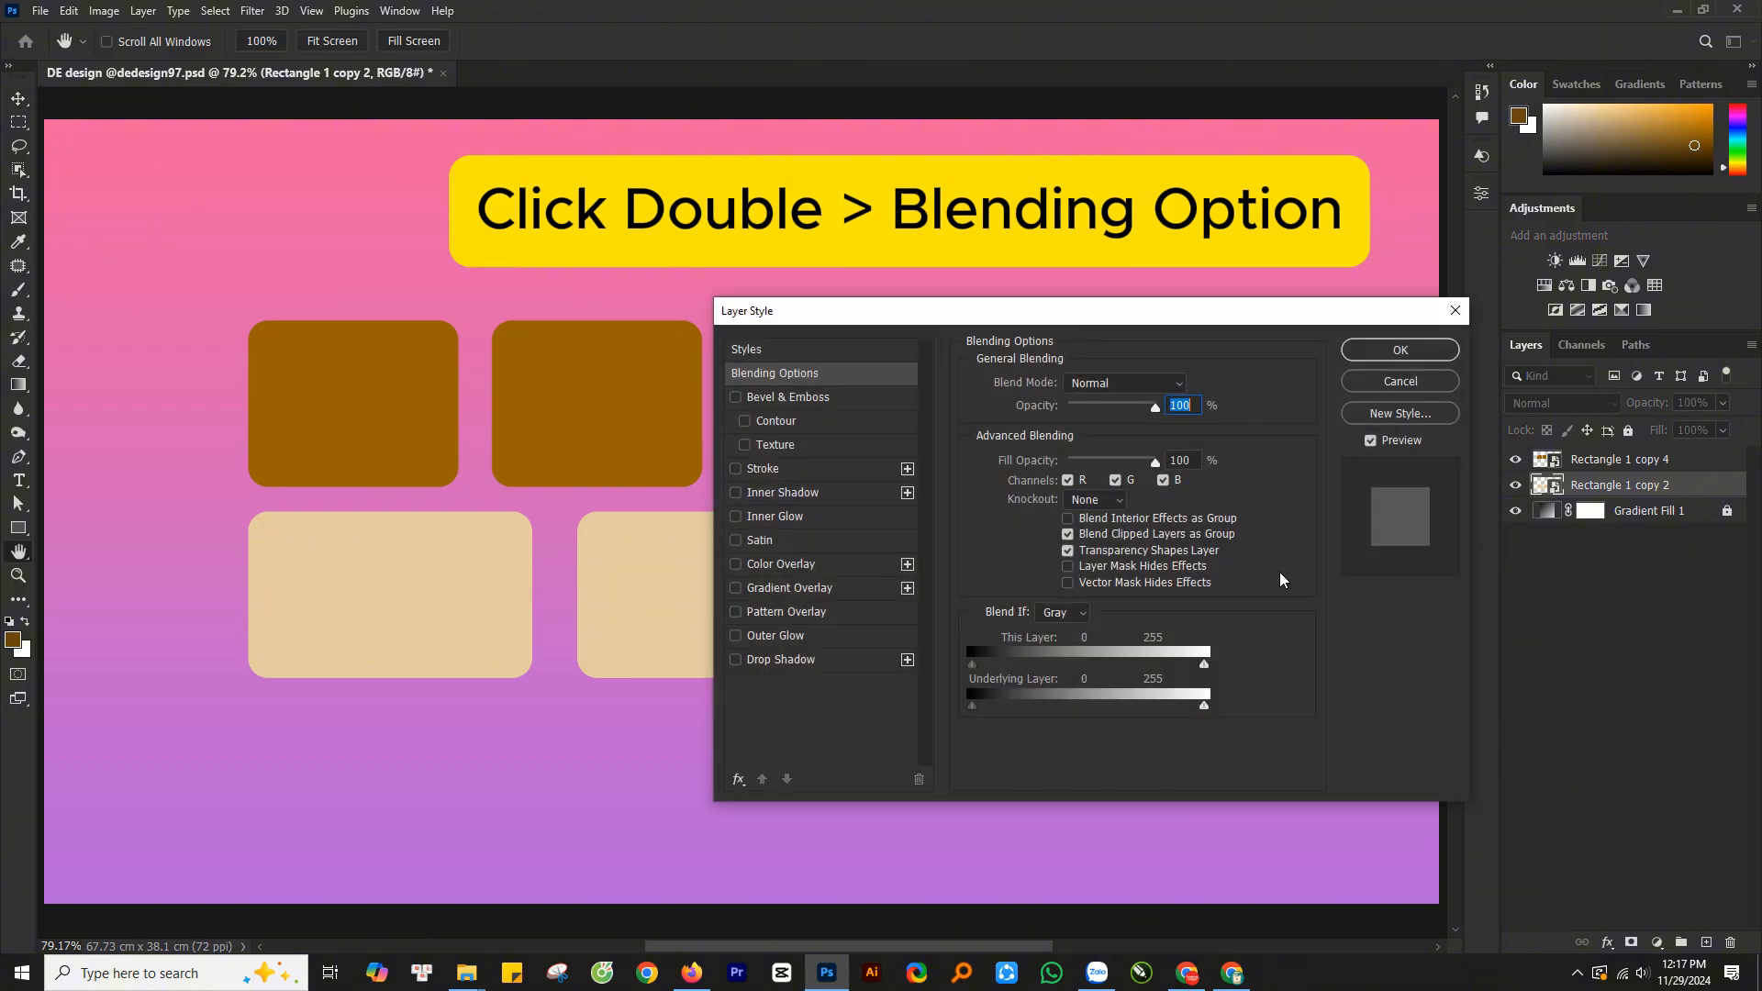
left_click(762, 470)
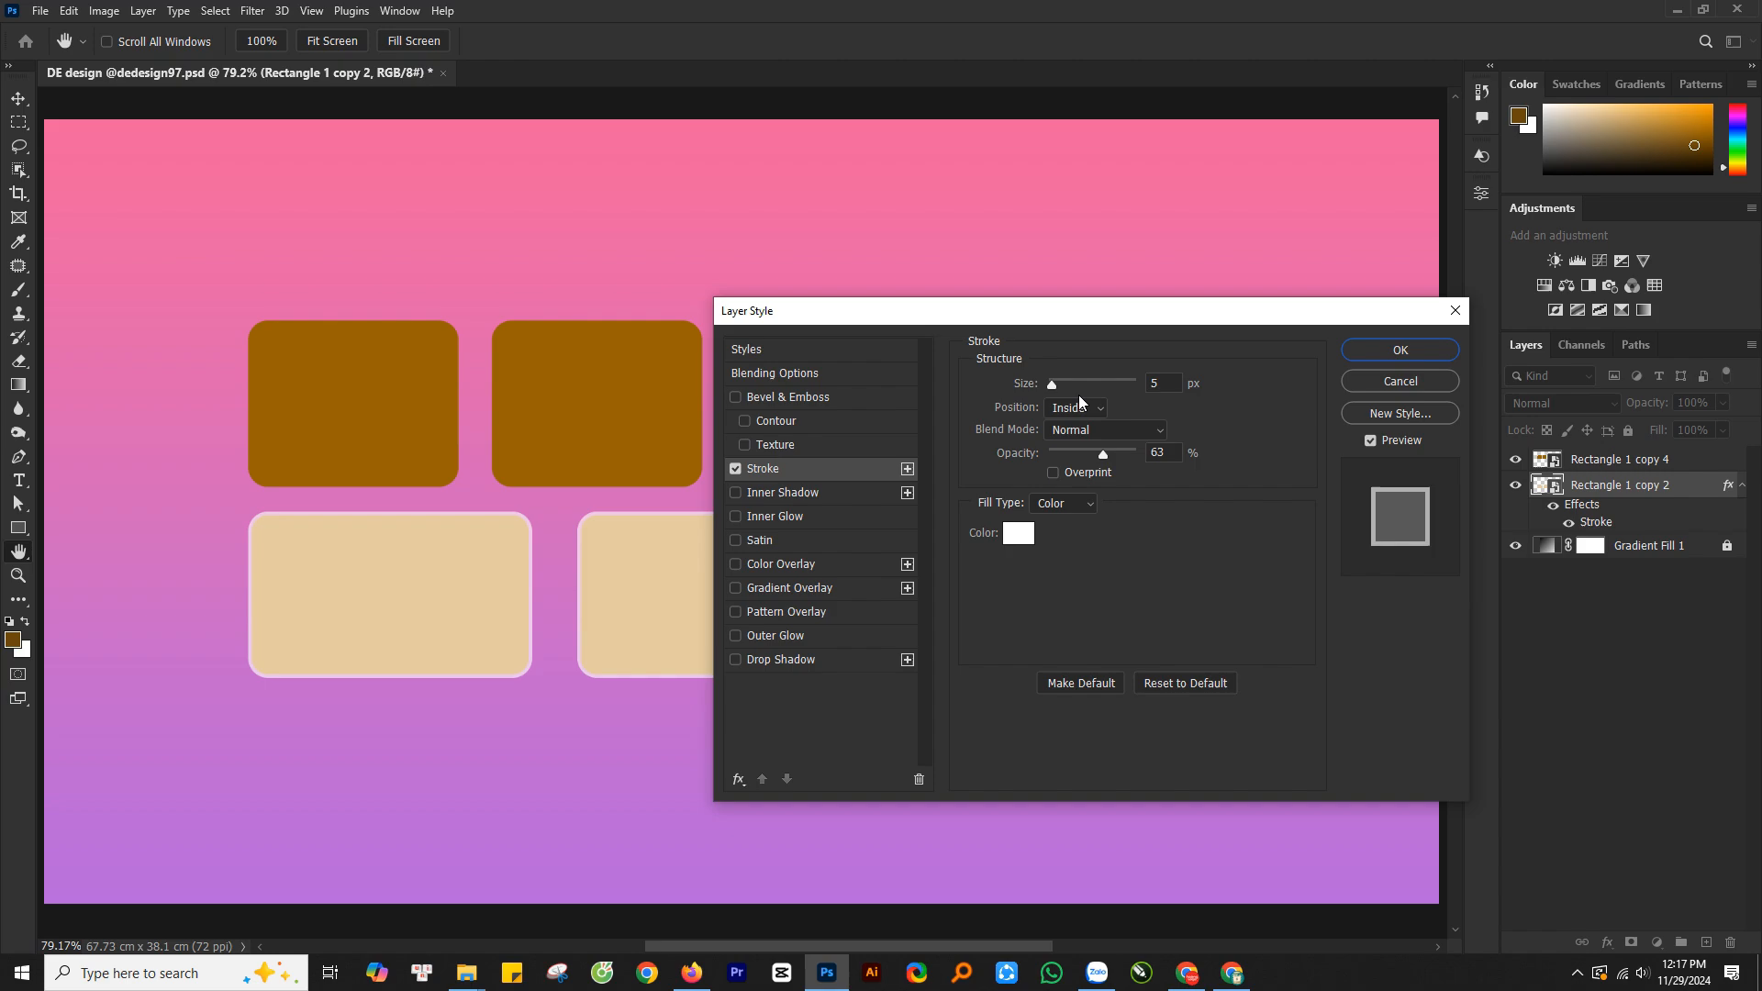
left_click_drag(1158, 380, 1130, 380)
mouse_move(1105, 453)
left_mouse_down()
mouse_move(1181, 456)
mouse_move(1125, 455)
left_mouse_up()
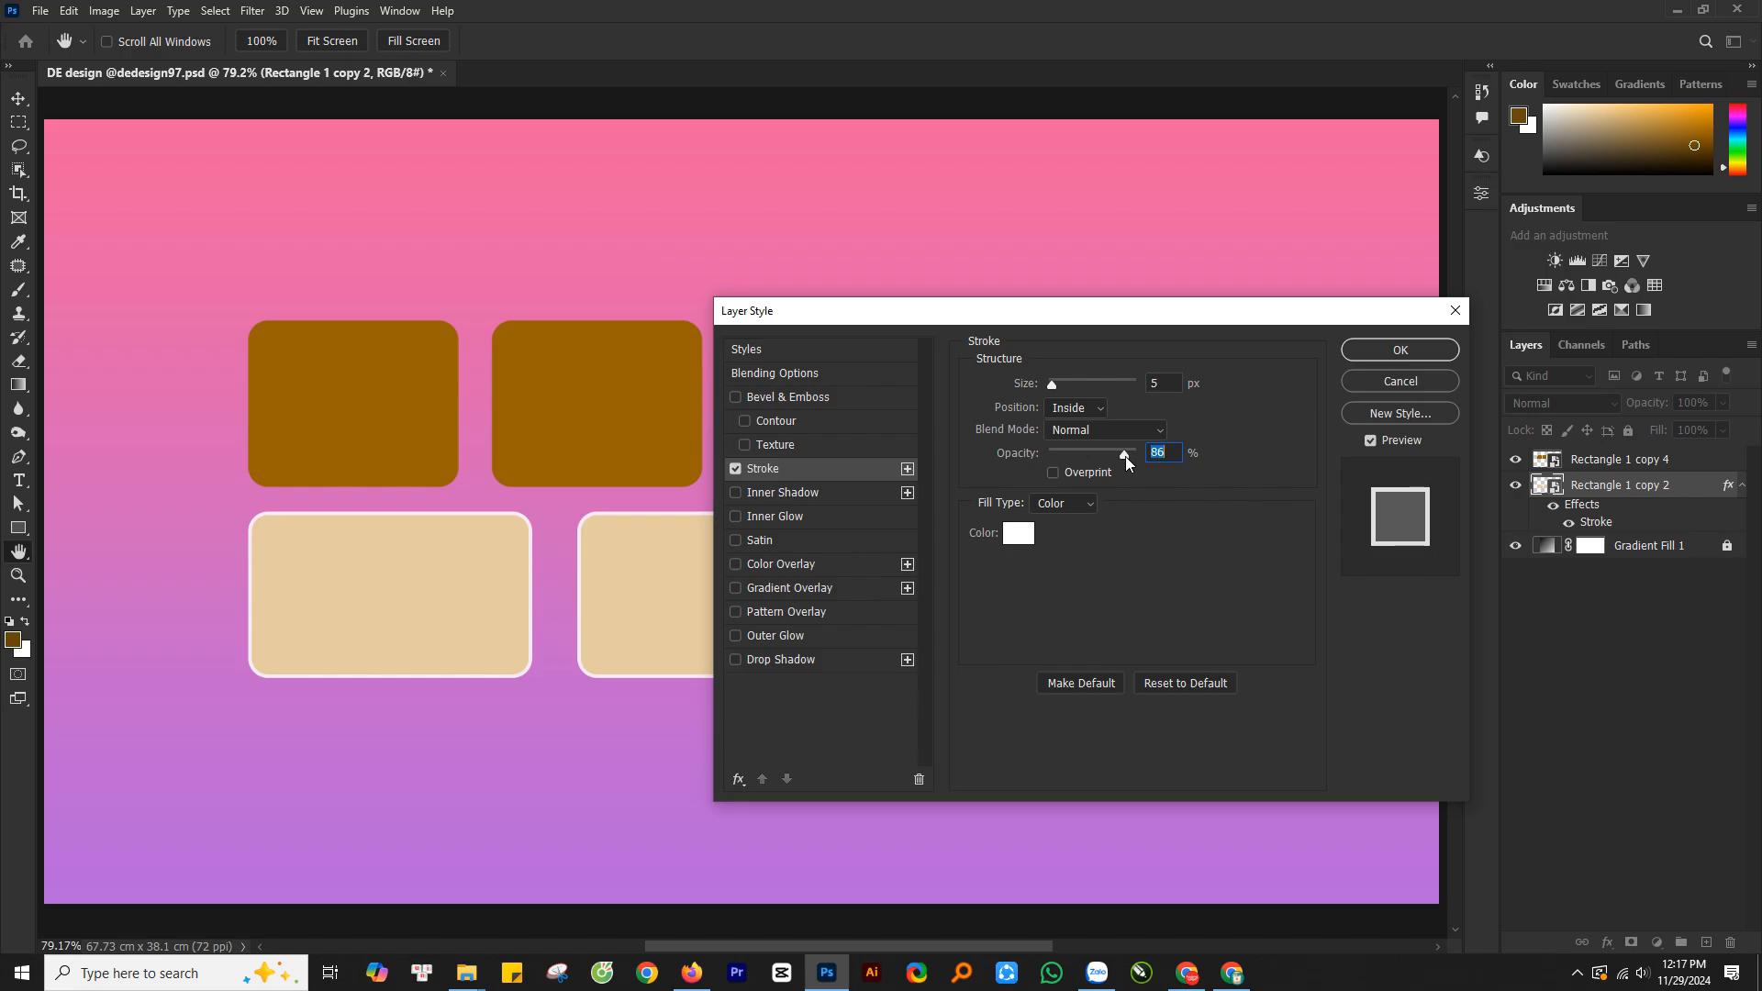
left_click(1397, 356)
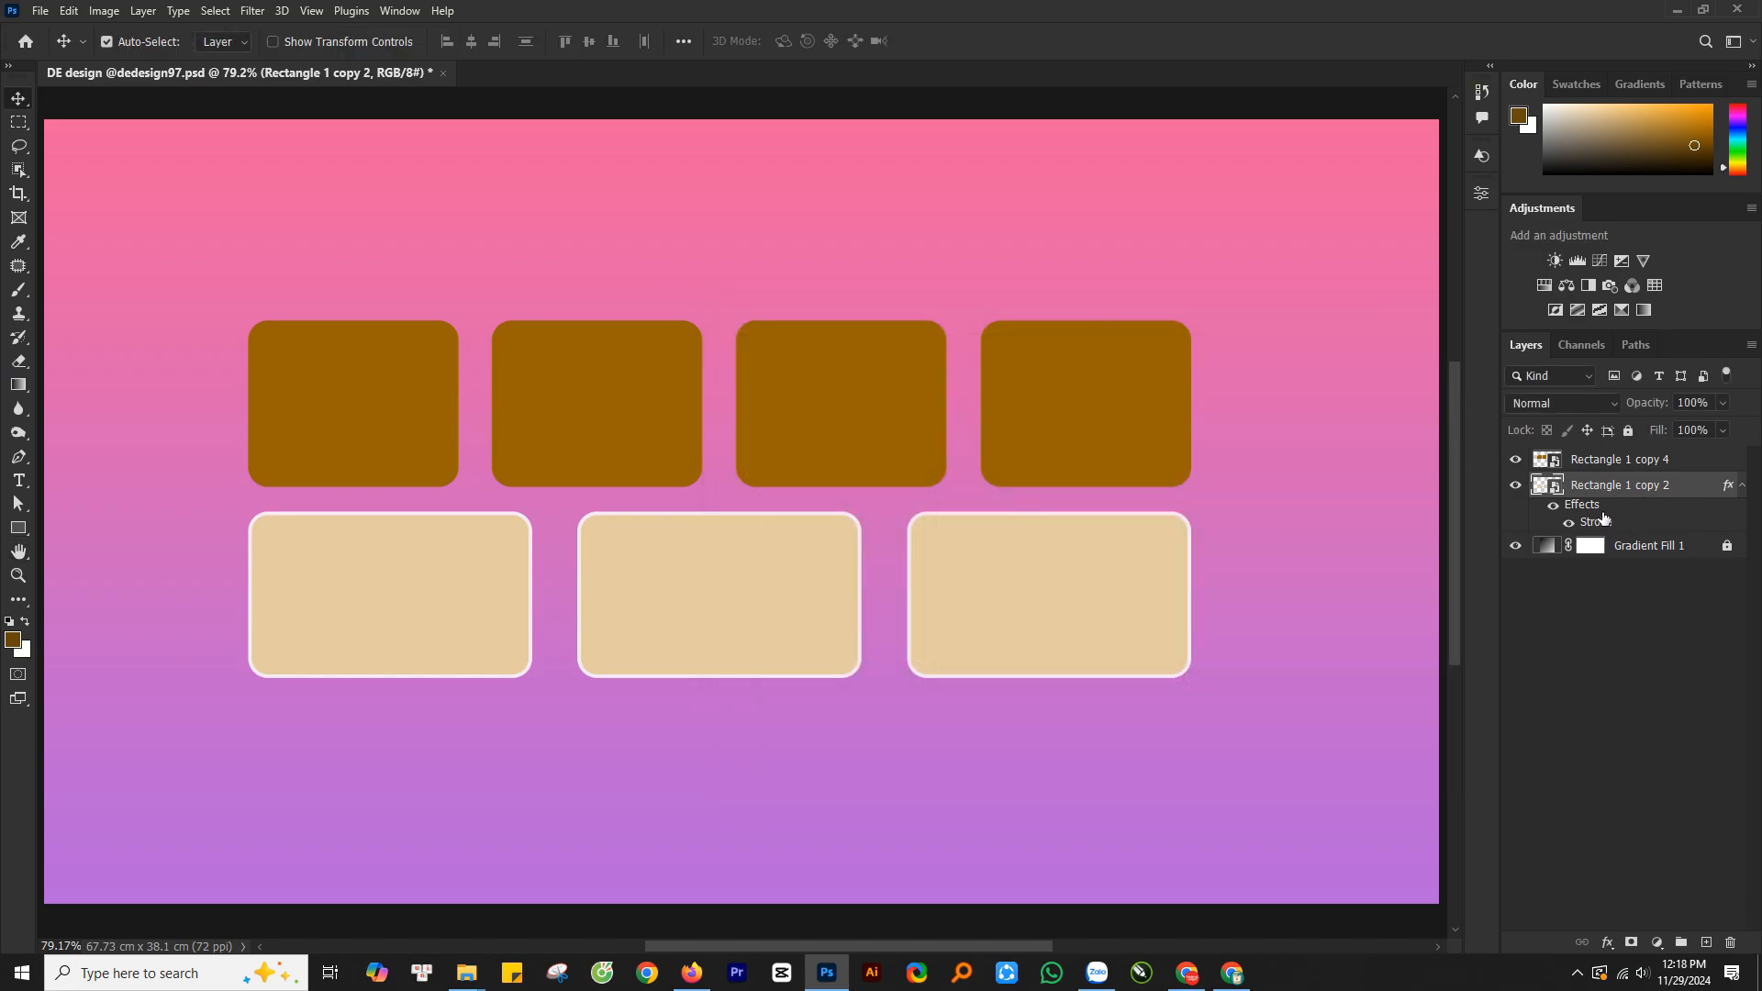
- Add a pink Outer Glow in Screen mode to the beige row and adjust the glow's opacity
double_click(1604, 519)
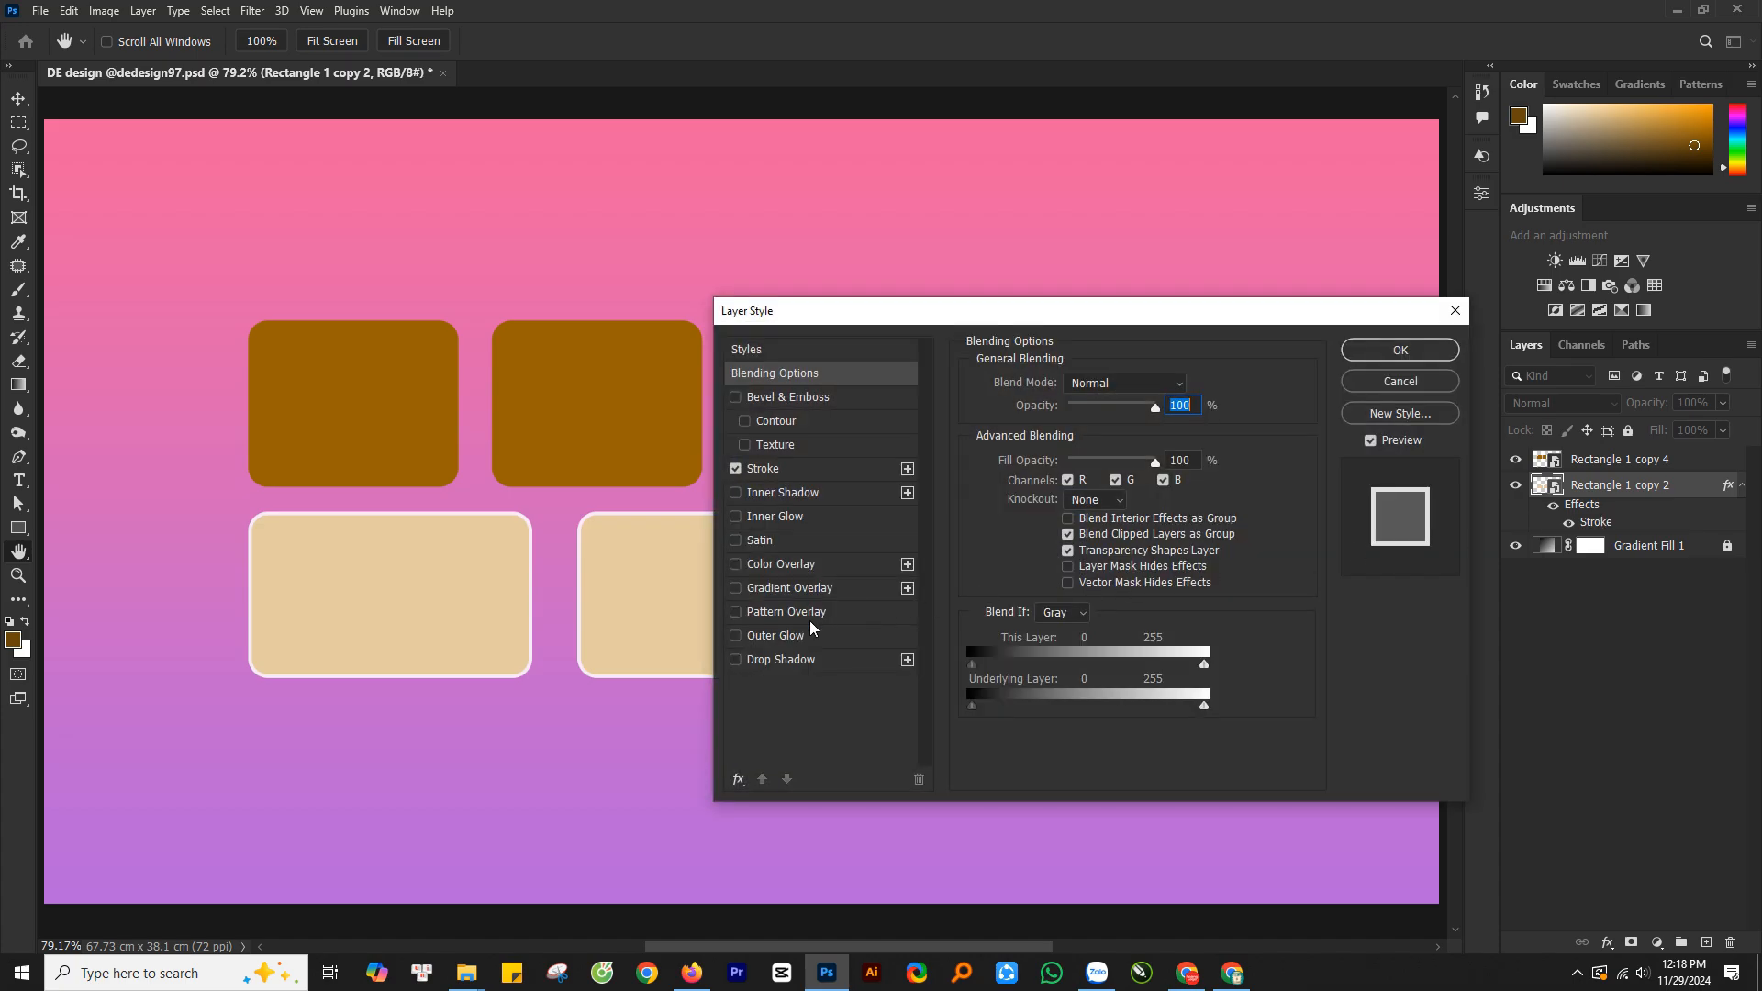
left_click(773, 639)
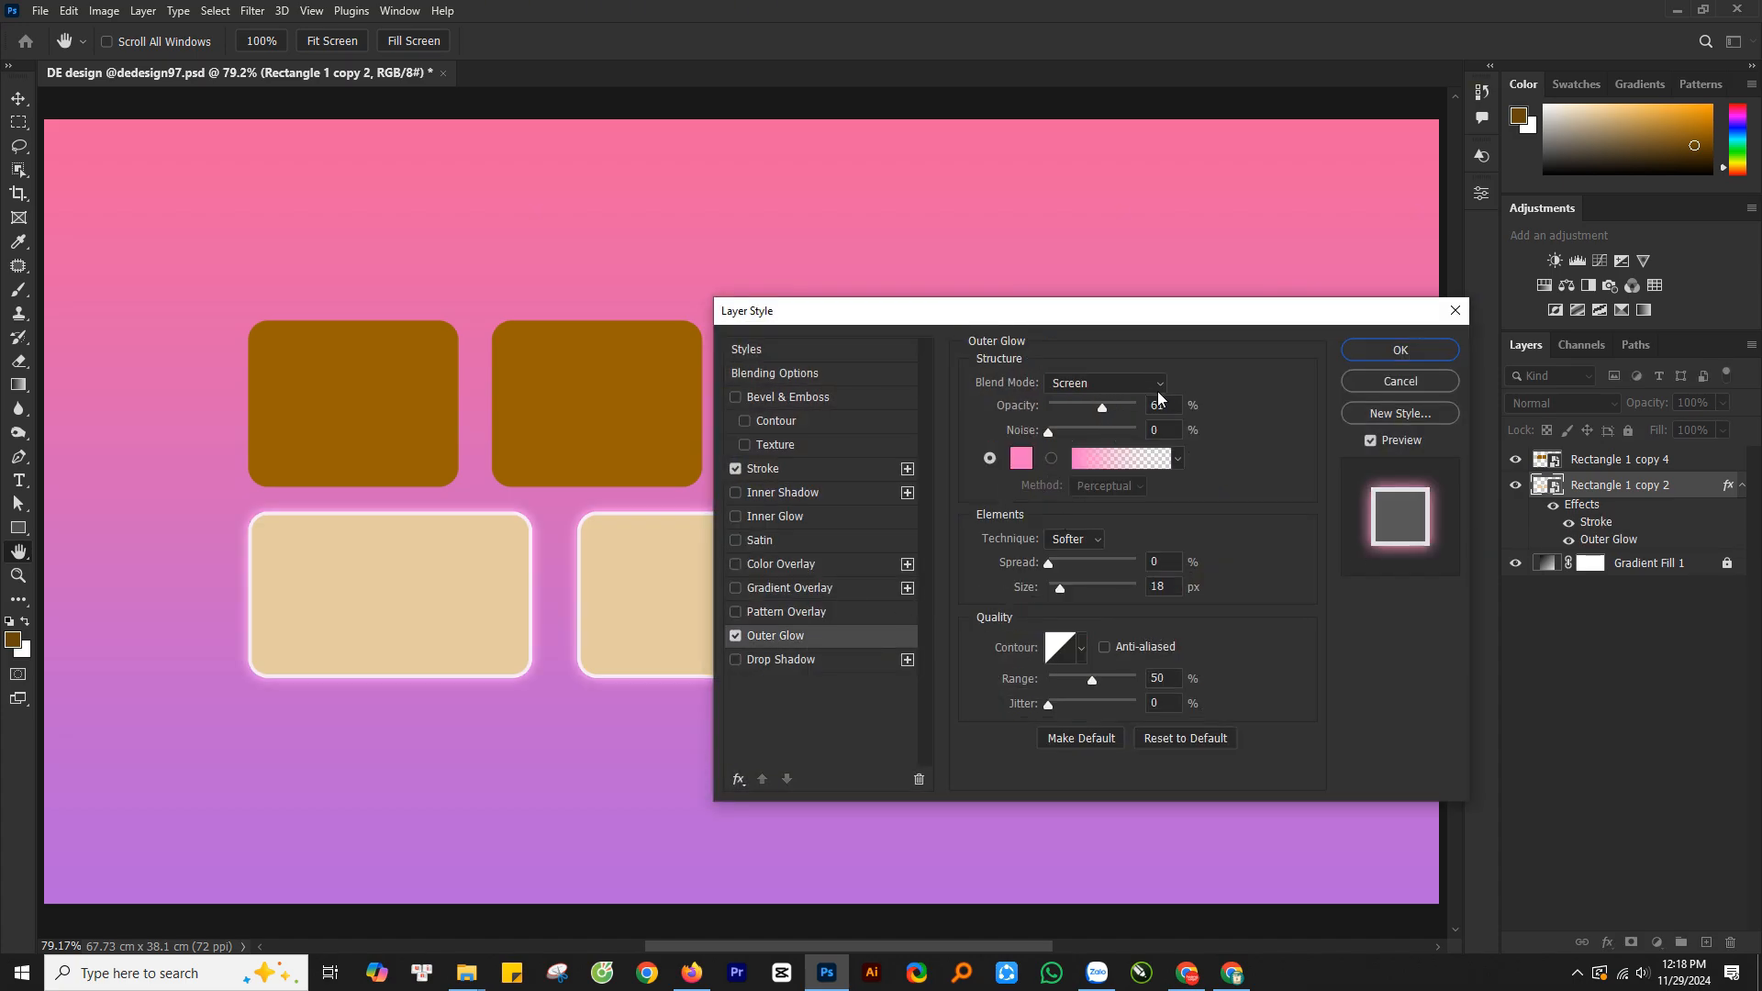
left_click_drag(1178, 405, 1116, 411)
left_click(1397, 351)
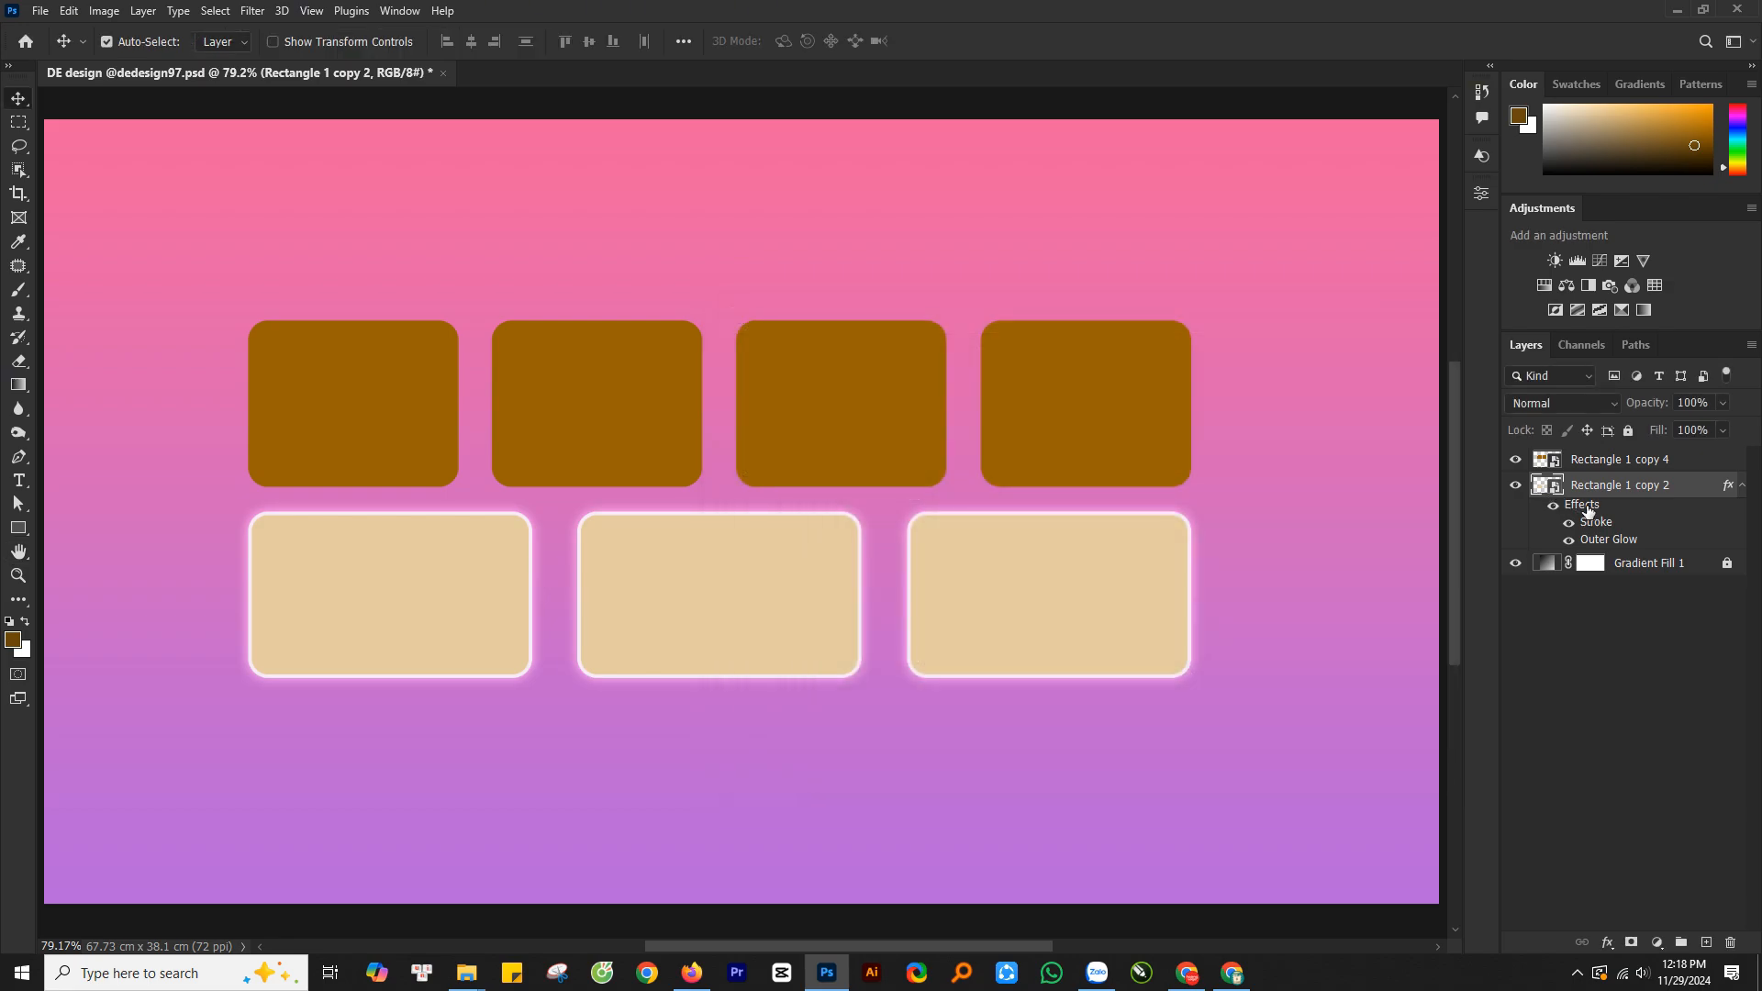
- Copy the beige row's Stroke and Outer Glow effects to the brown row and set the brown row's fill to 64%
mouse_move(1591, 511)
left_mouse_down()
mouse_move(1501, 516)
mouse_move(1089, 424)
left_mouse_up()
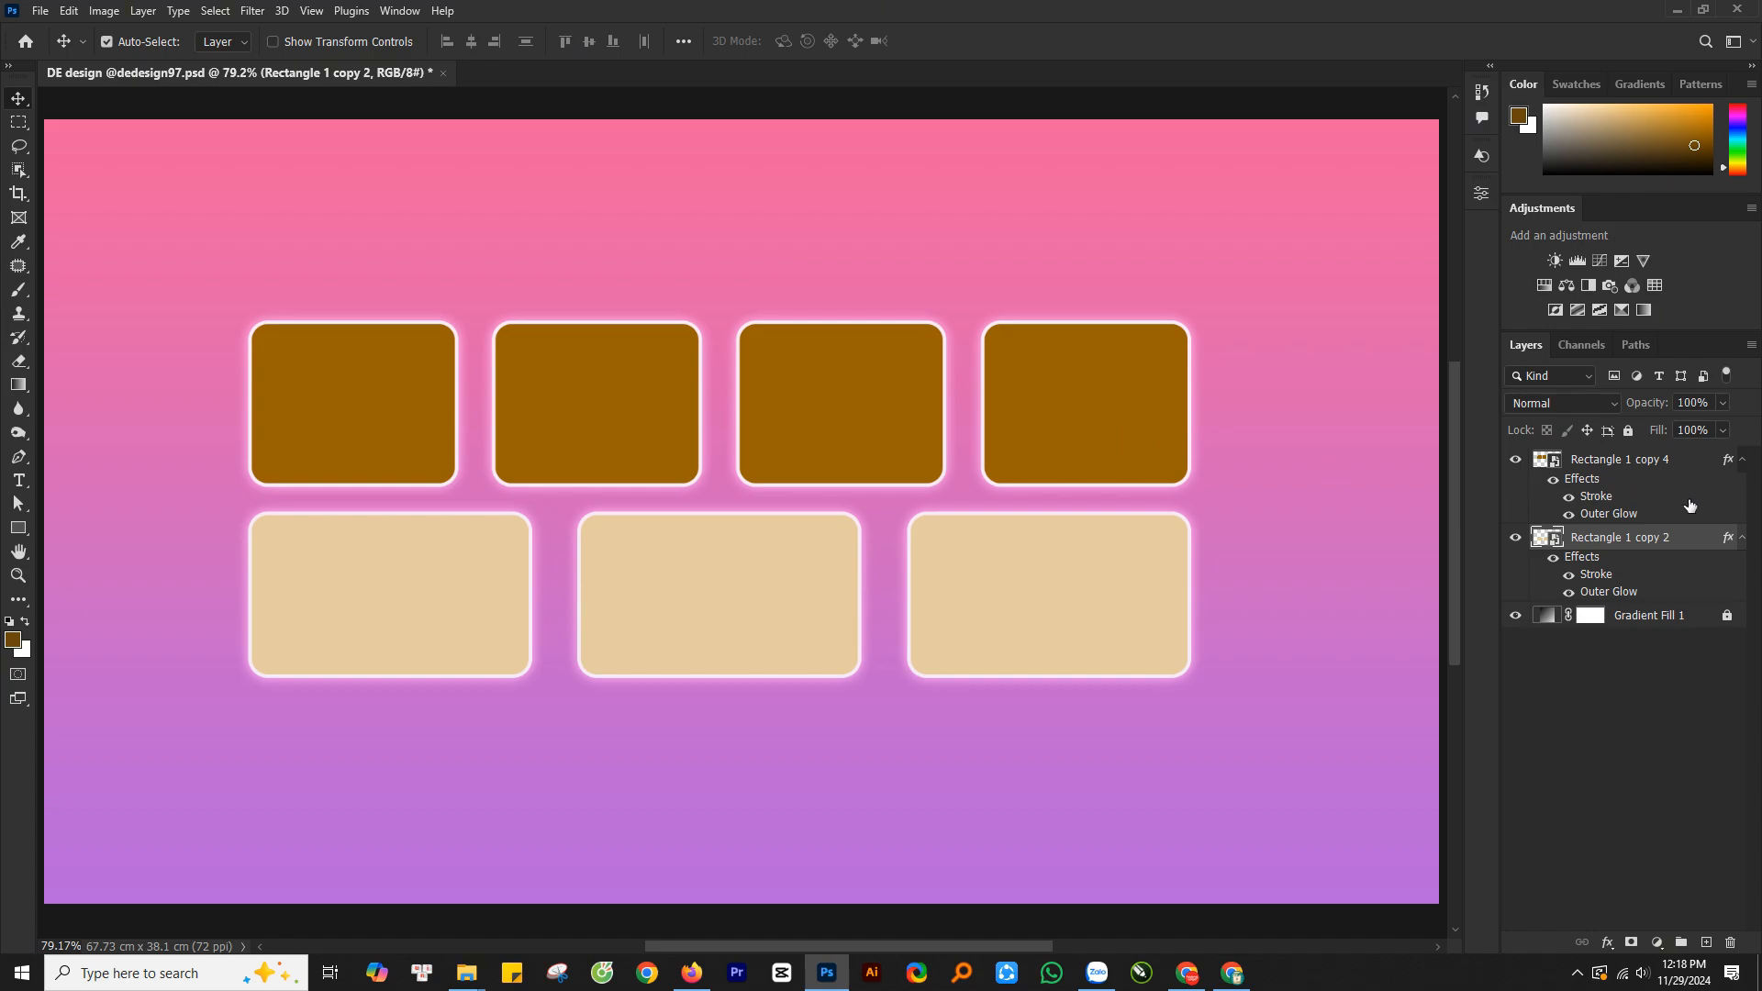
left_click(1661, 516)
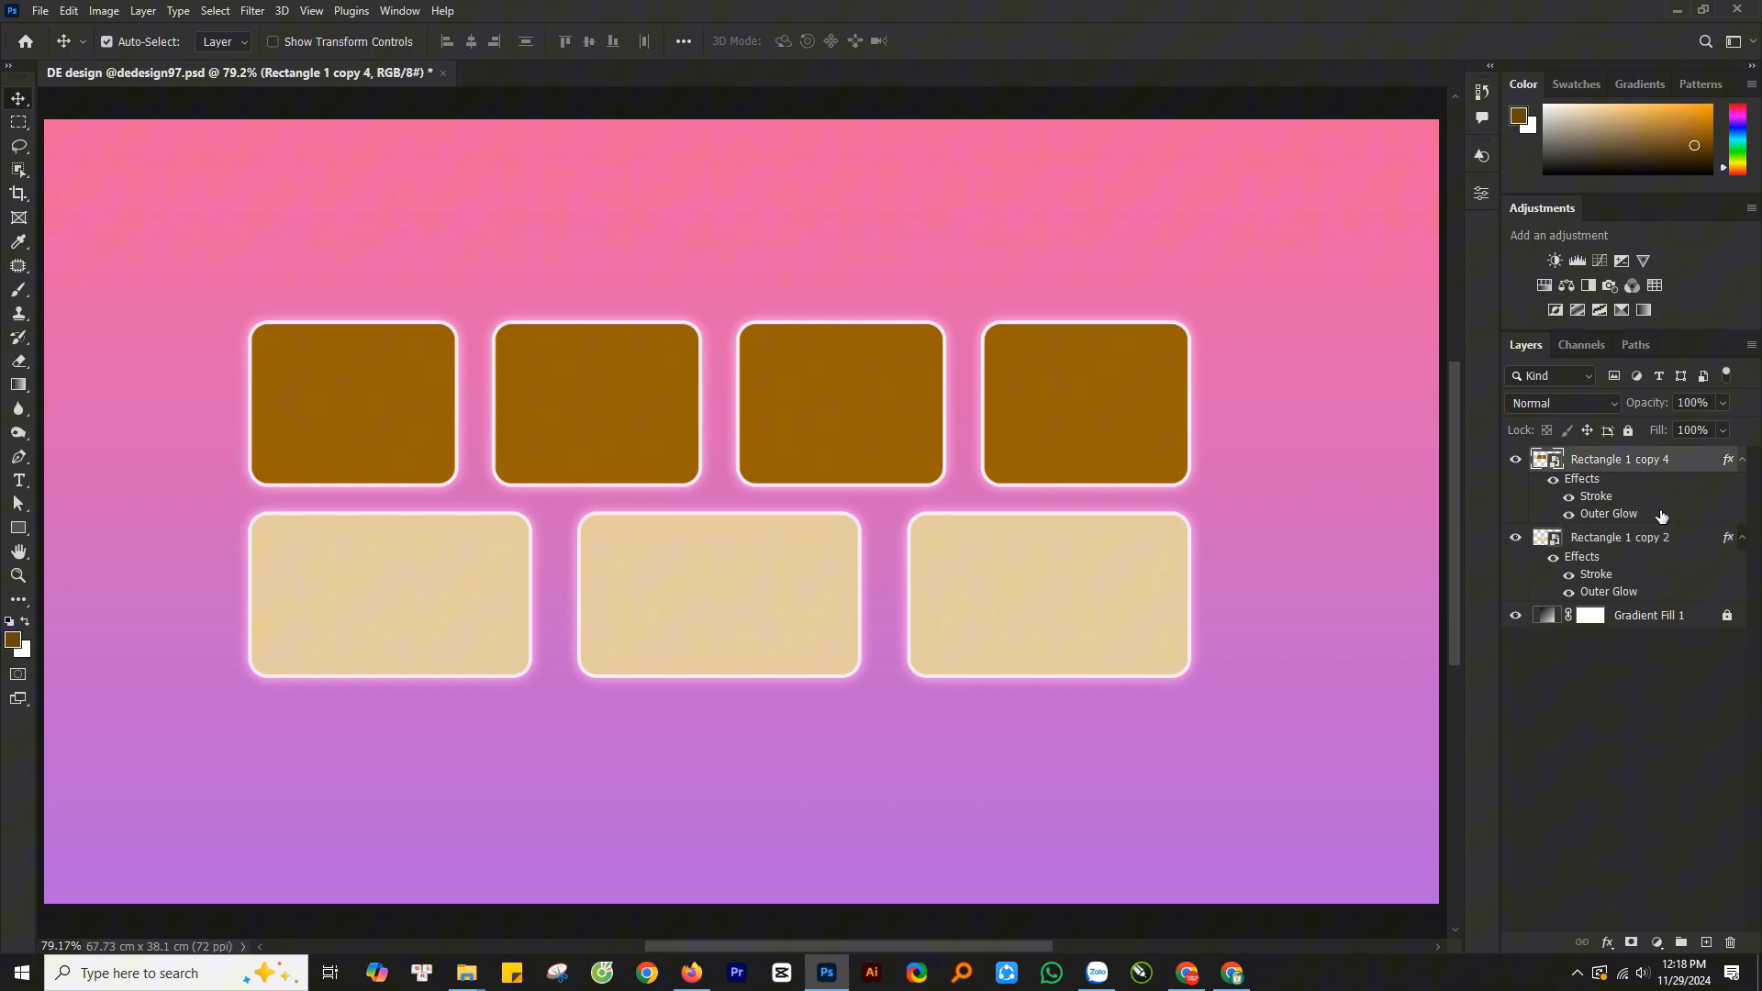
left_click(1723, 431)
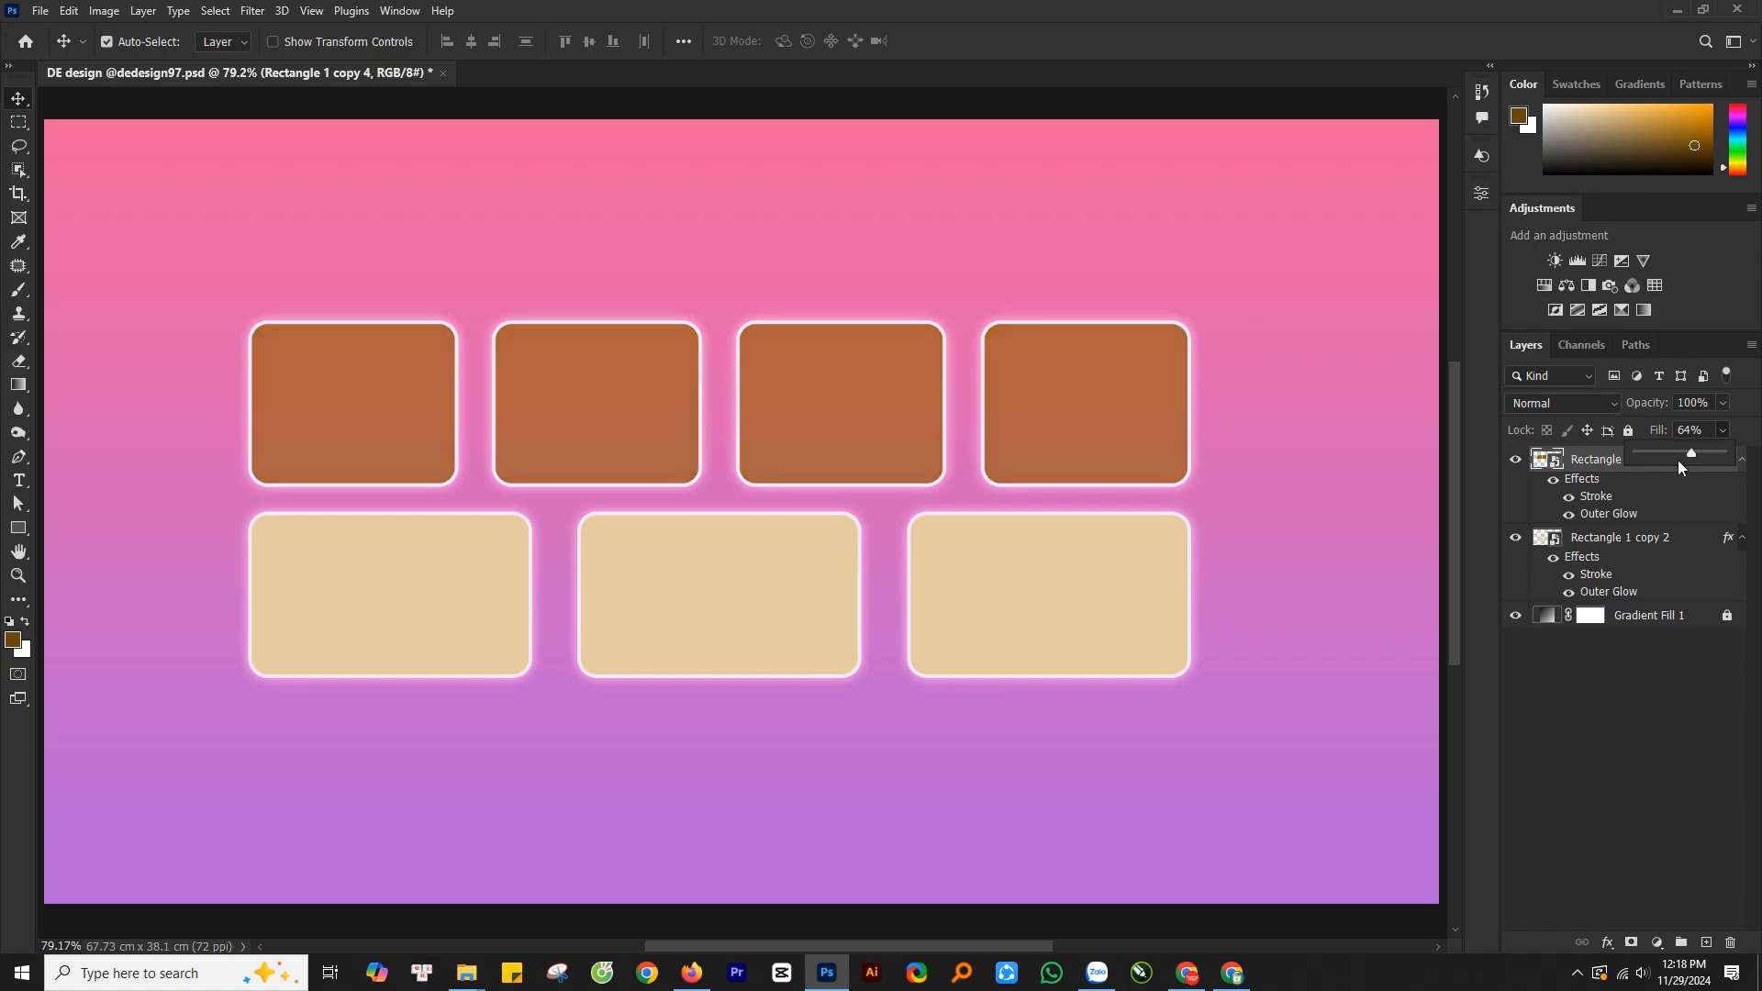
- Bend the beige row into a shallow downward arc with a Cylinder warp to form the front of the ring
left_click(795, 570)
key("ctrl+t")
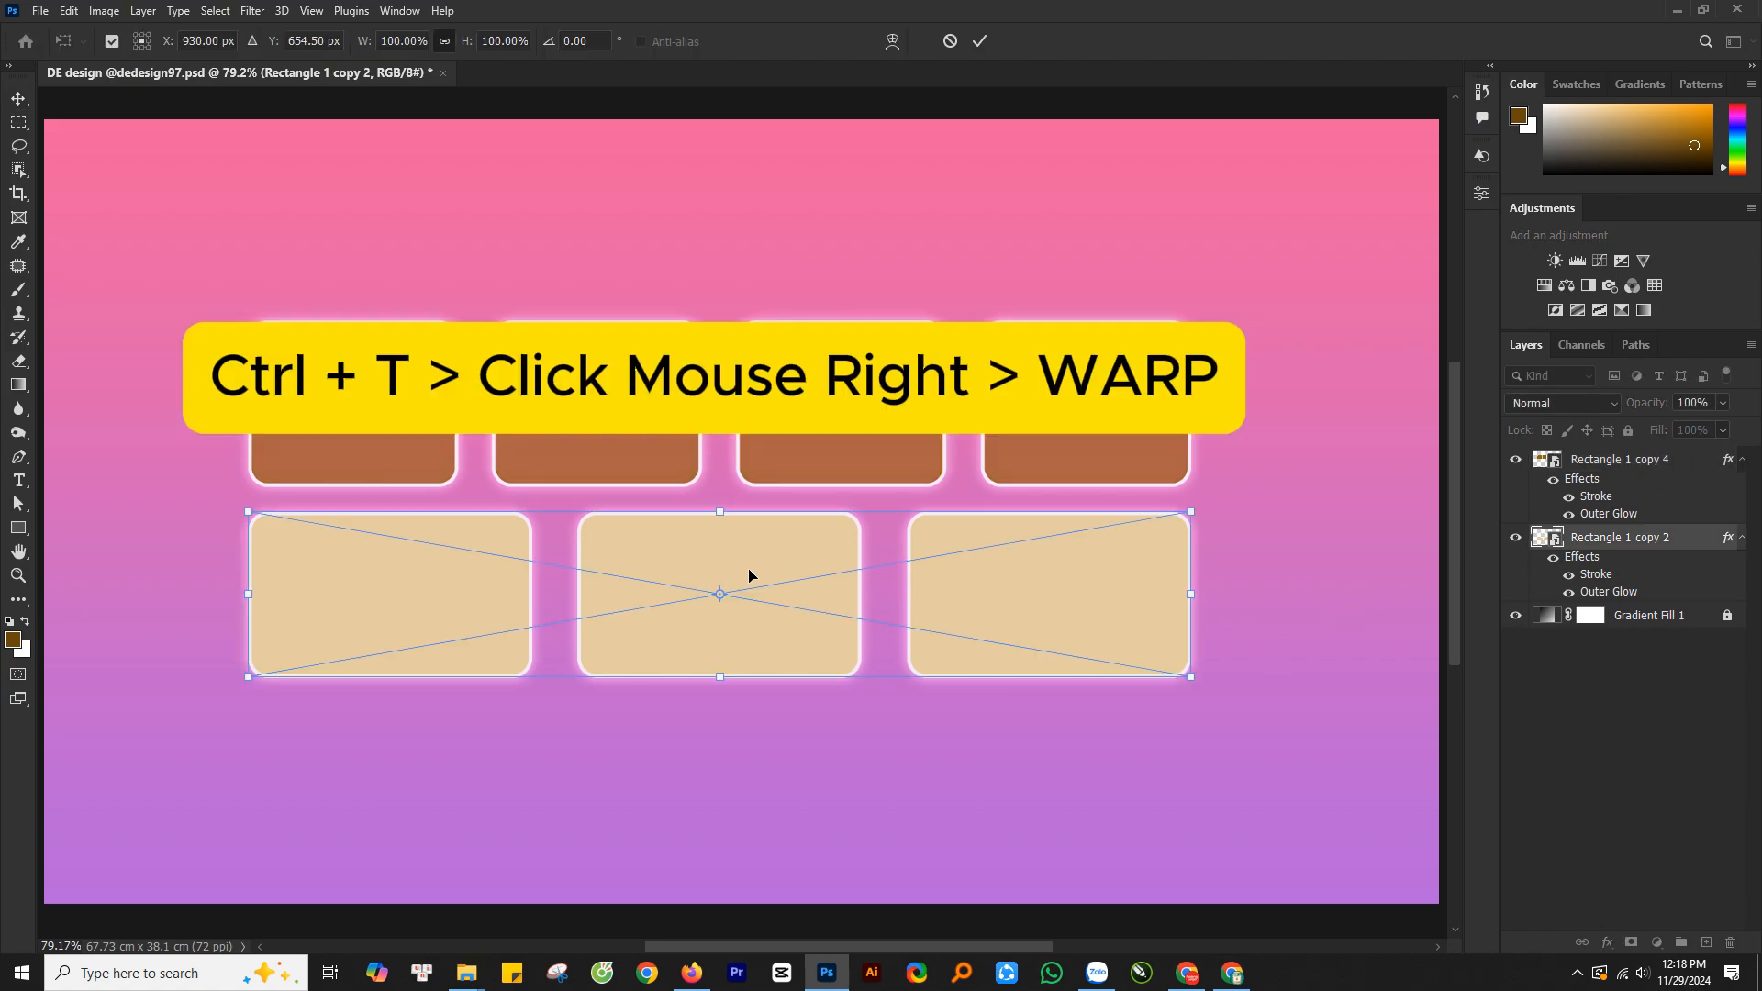
right_click(749, 576)
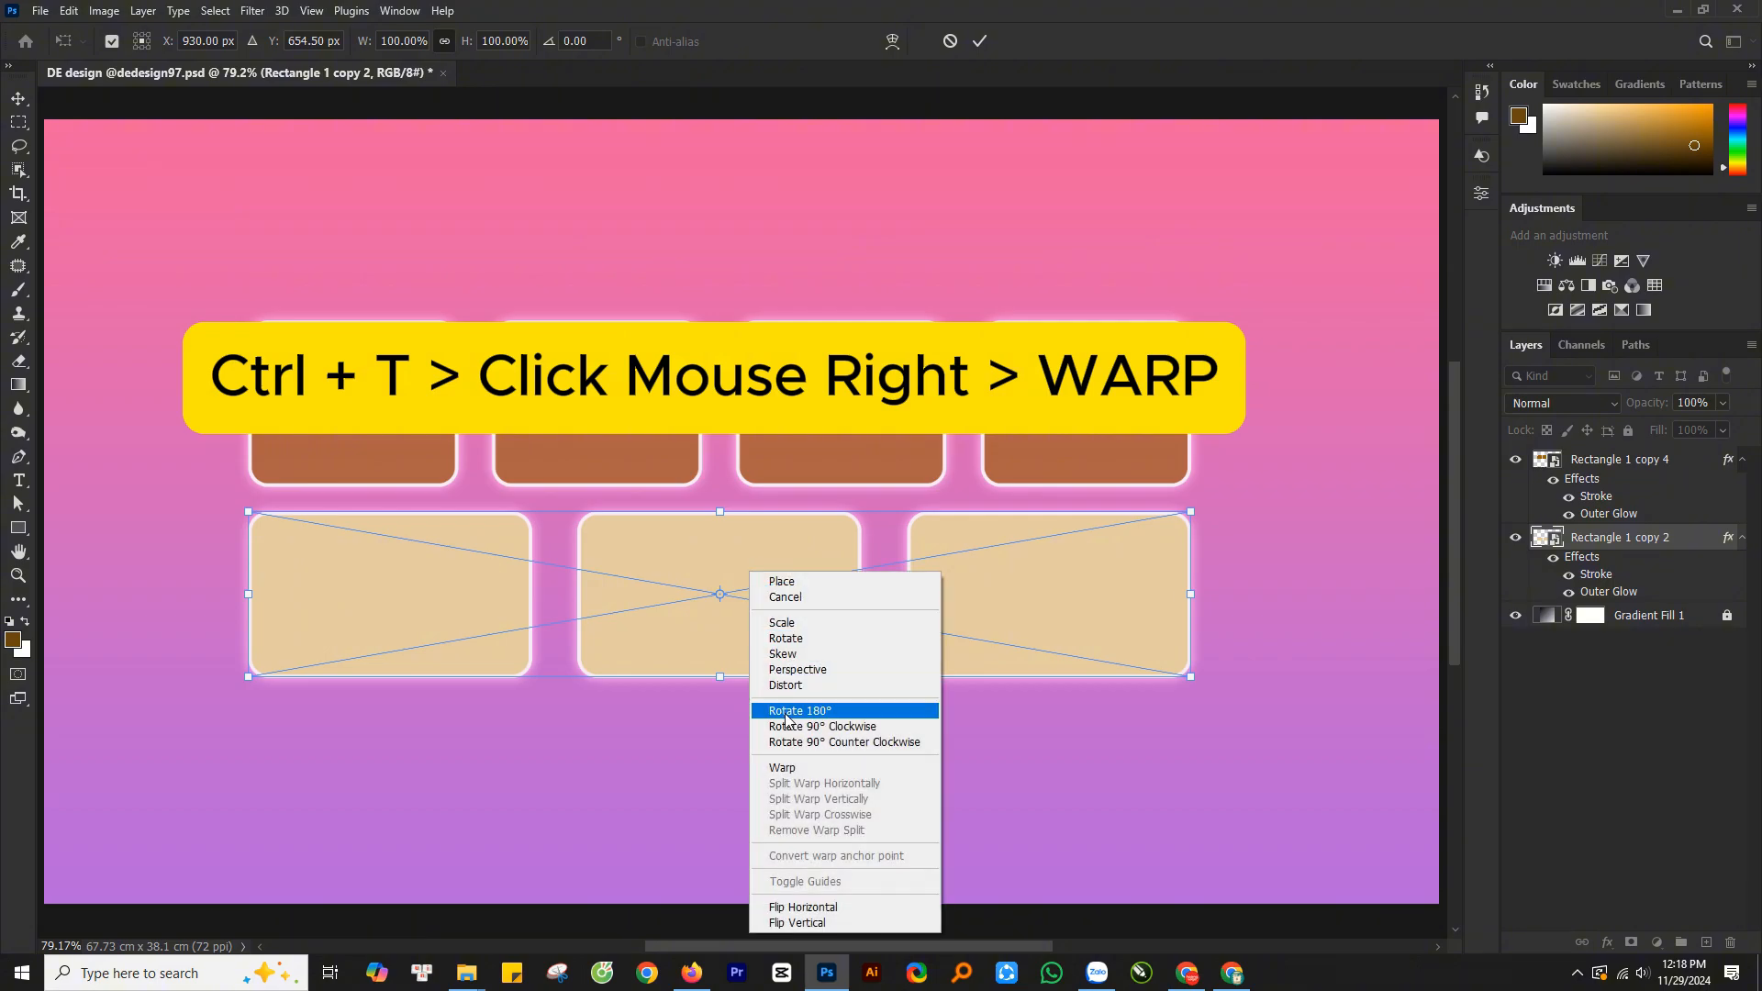
left_click(795, 769)
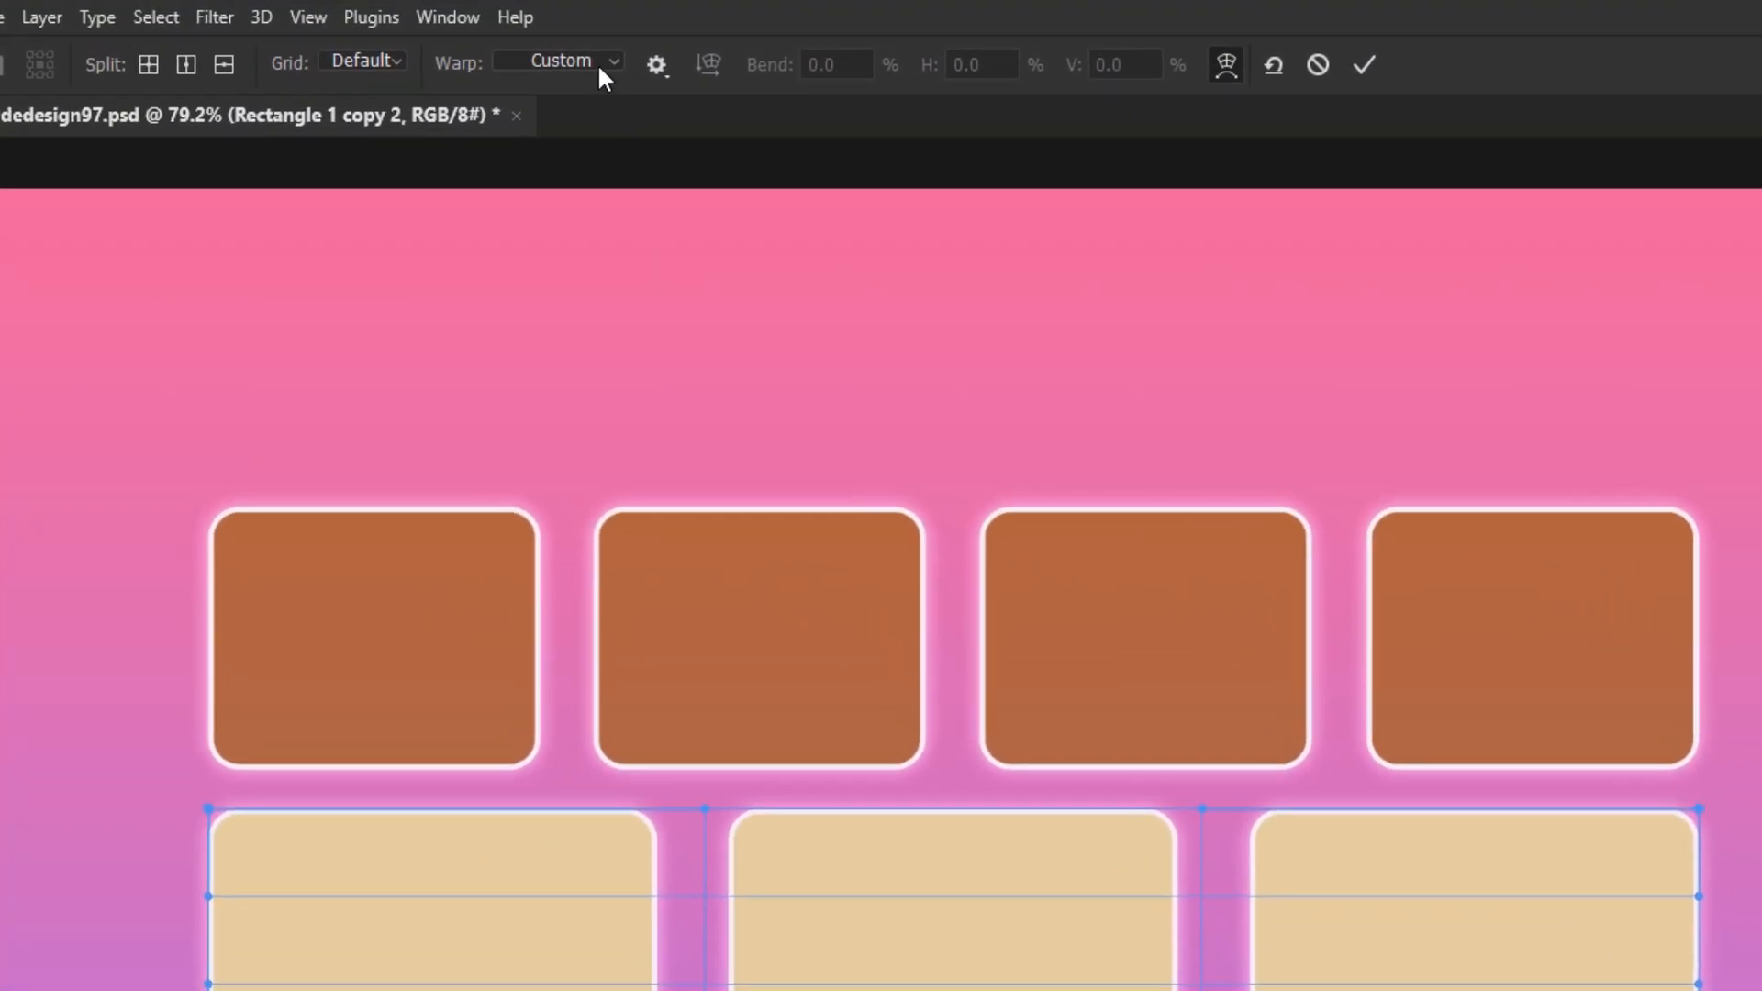
left_click(591, 54)
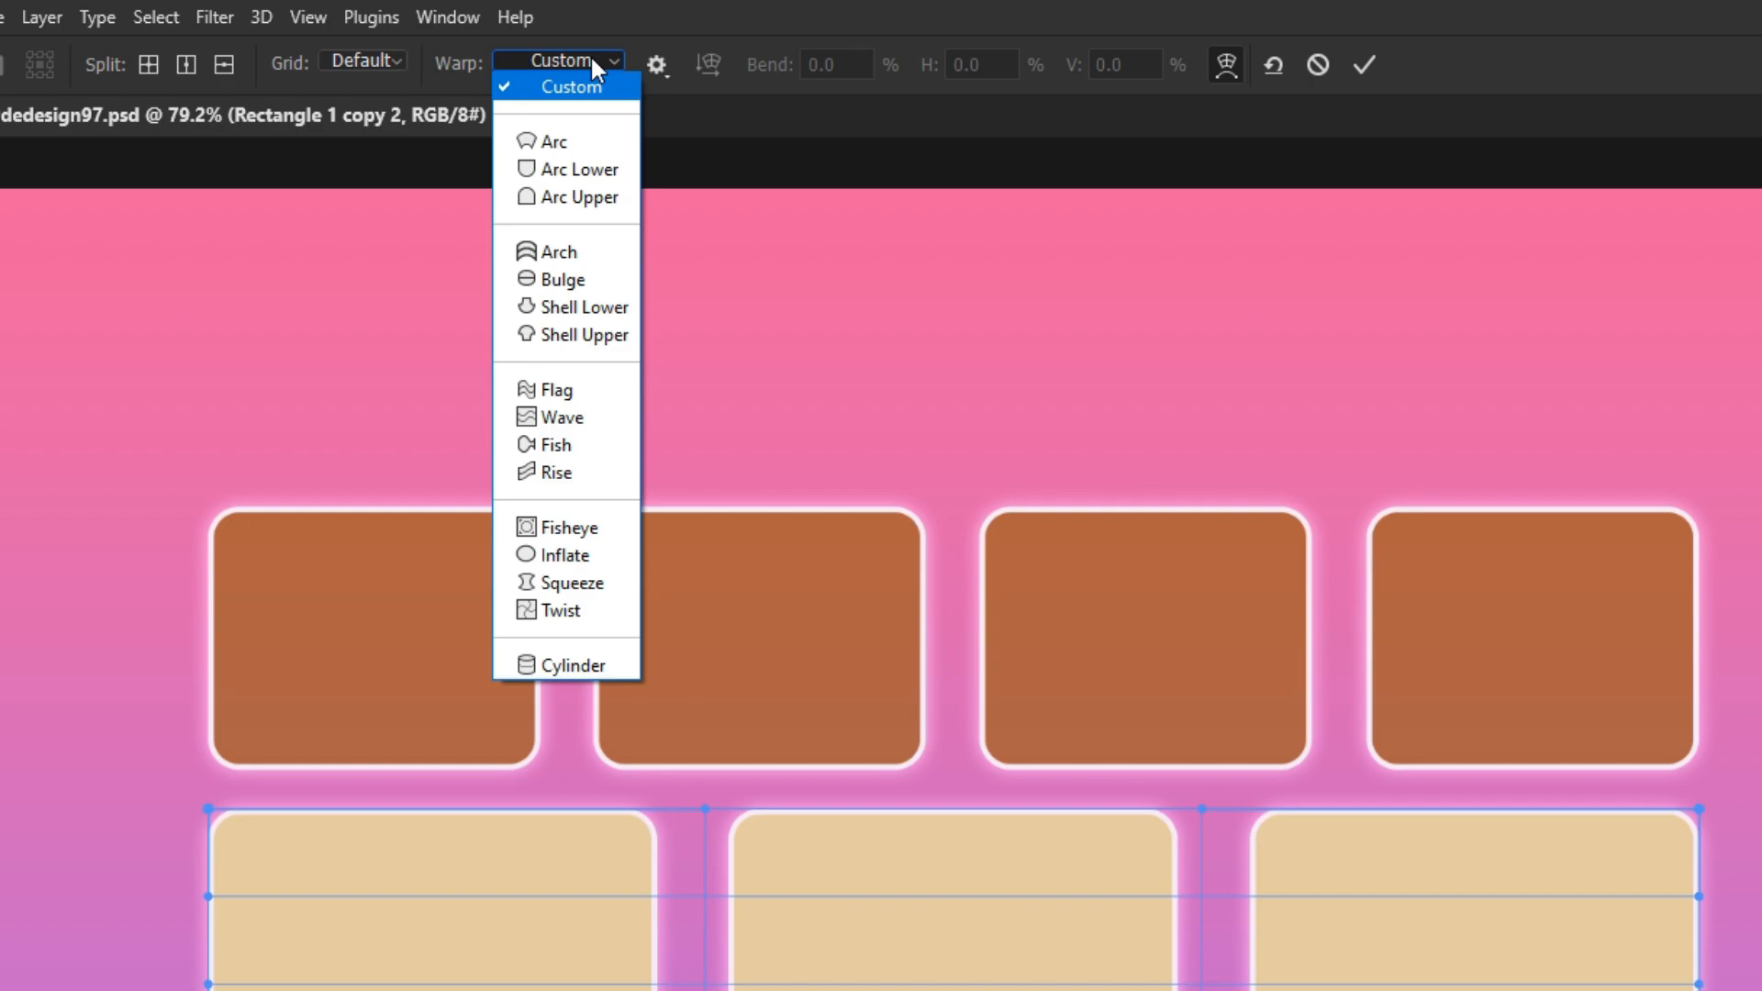
left_click(566, 666)
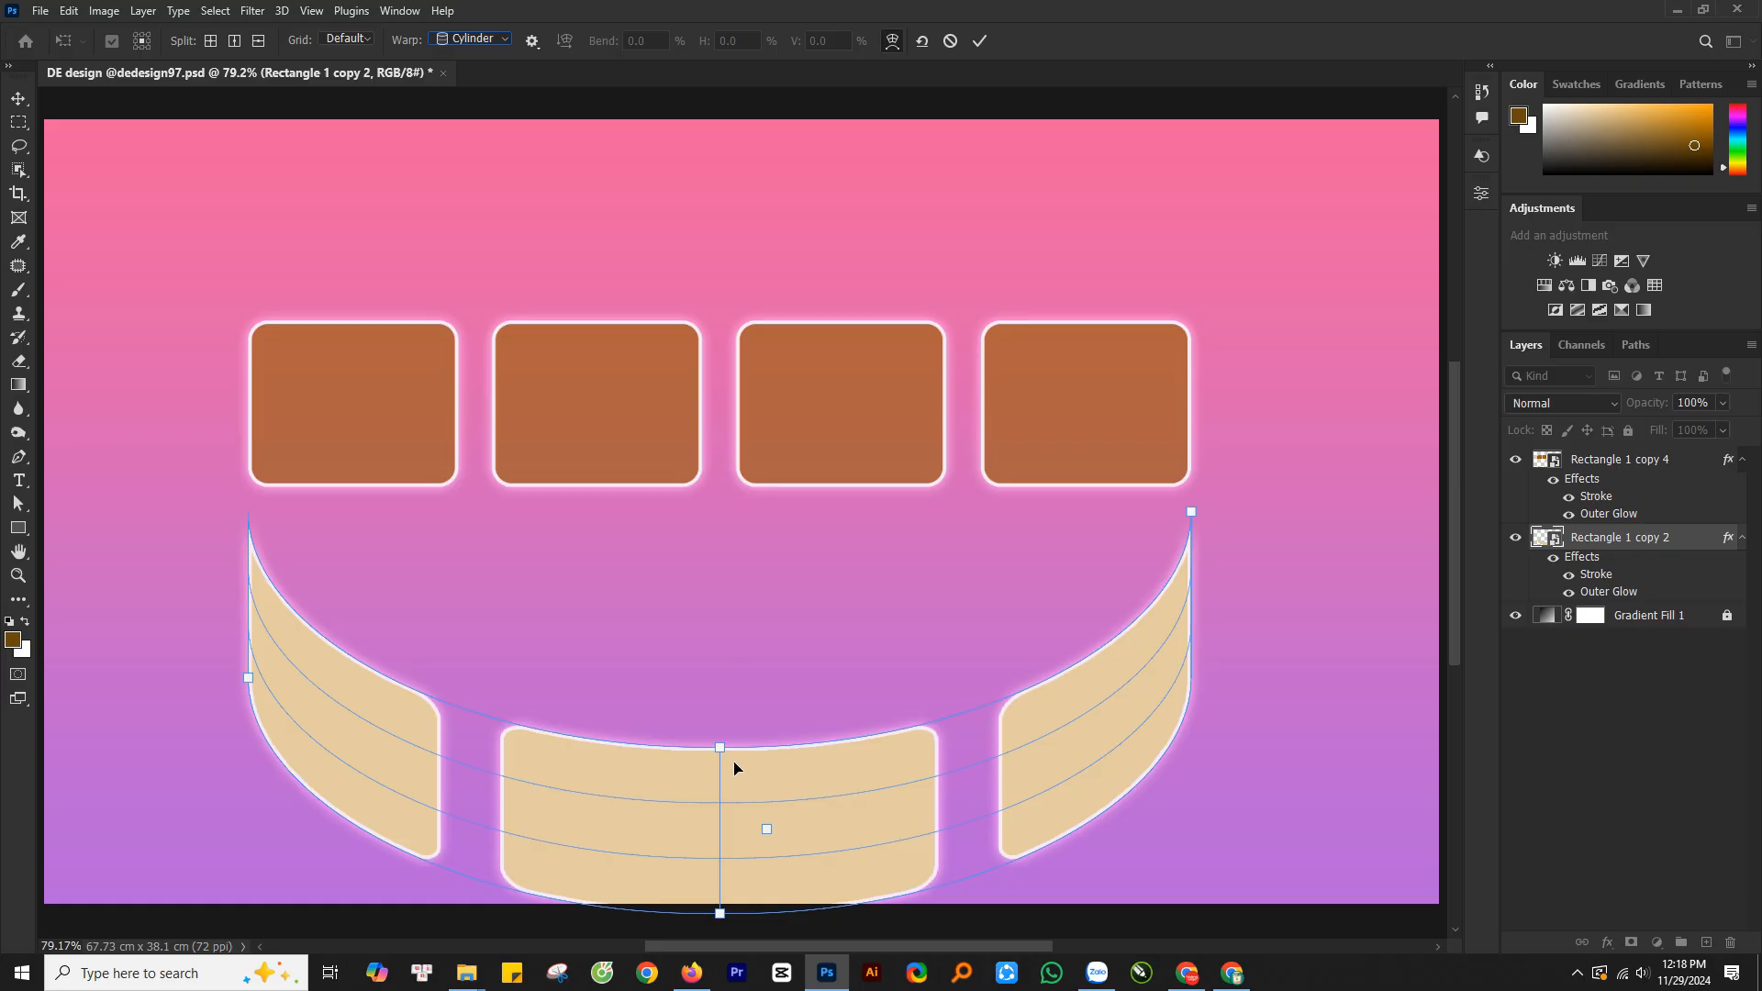
left_click_drag(720, 748, 779, 661)
left_click(980, 41)
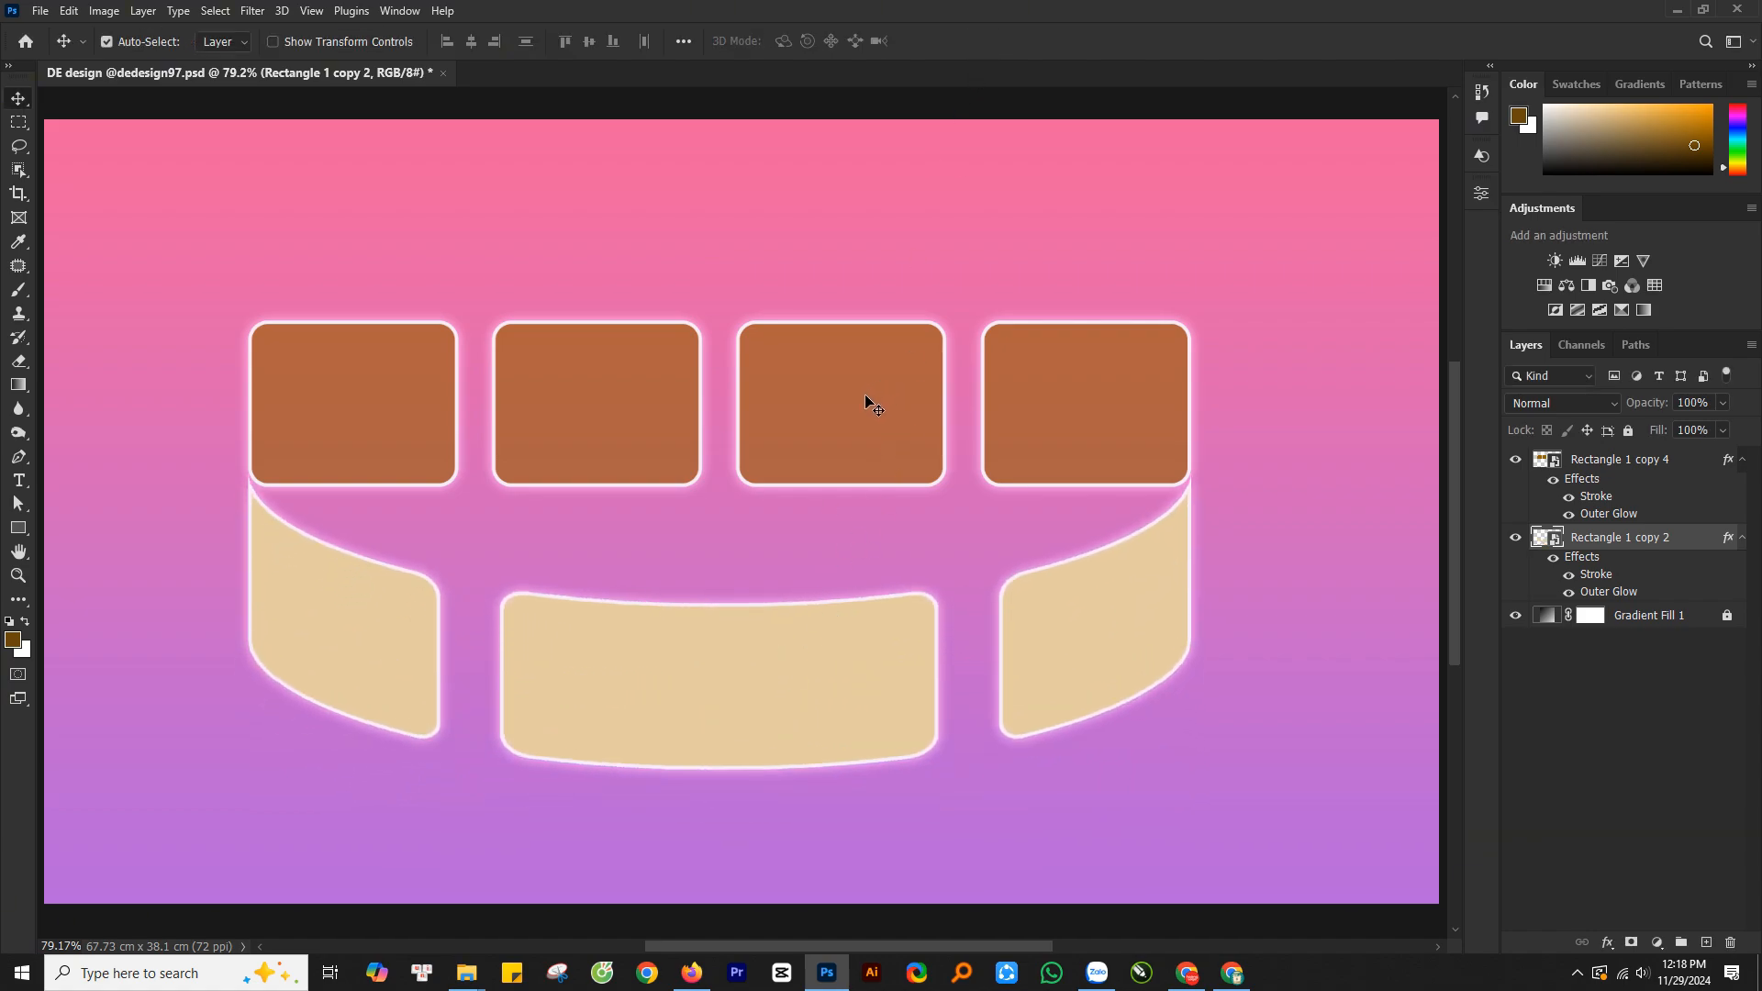
- Move the brown row down about 5.3 cm and bend it into an upward arc with a Cylinder warp, forming the ring's back
left_click_drag(865, 394, 861, 515)
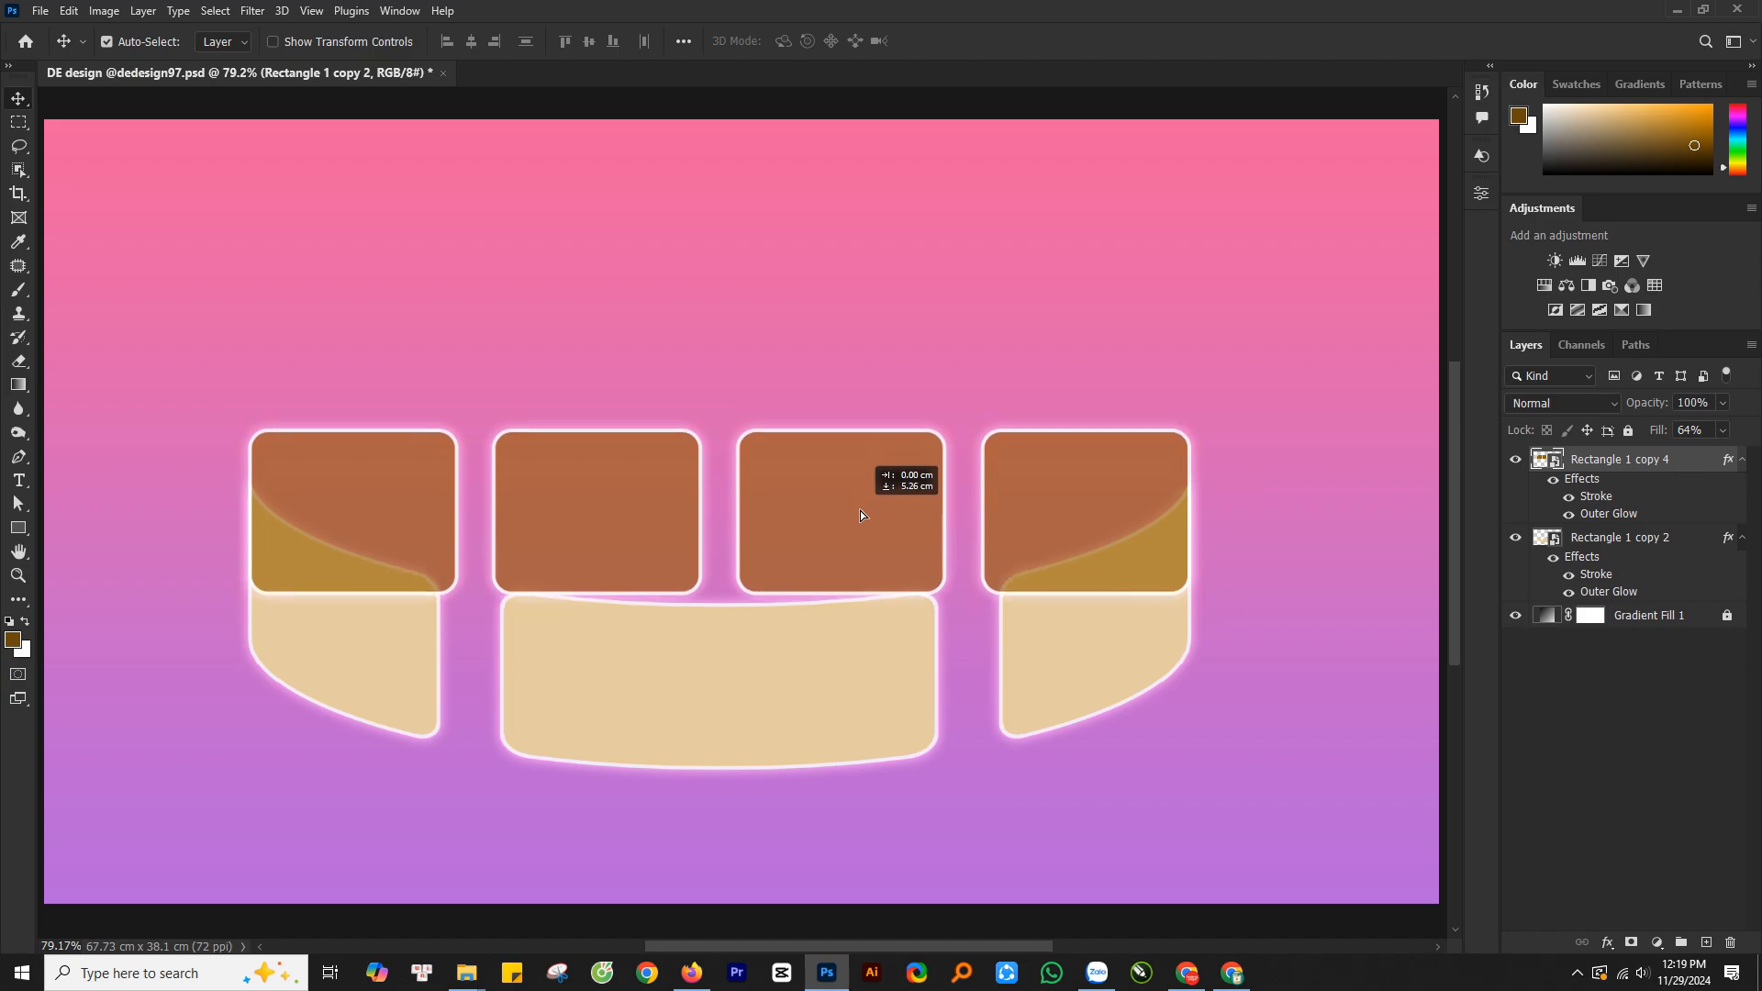
key("ctrl+t")
right_click(859, 511)
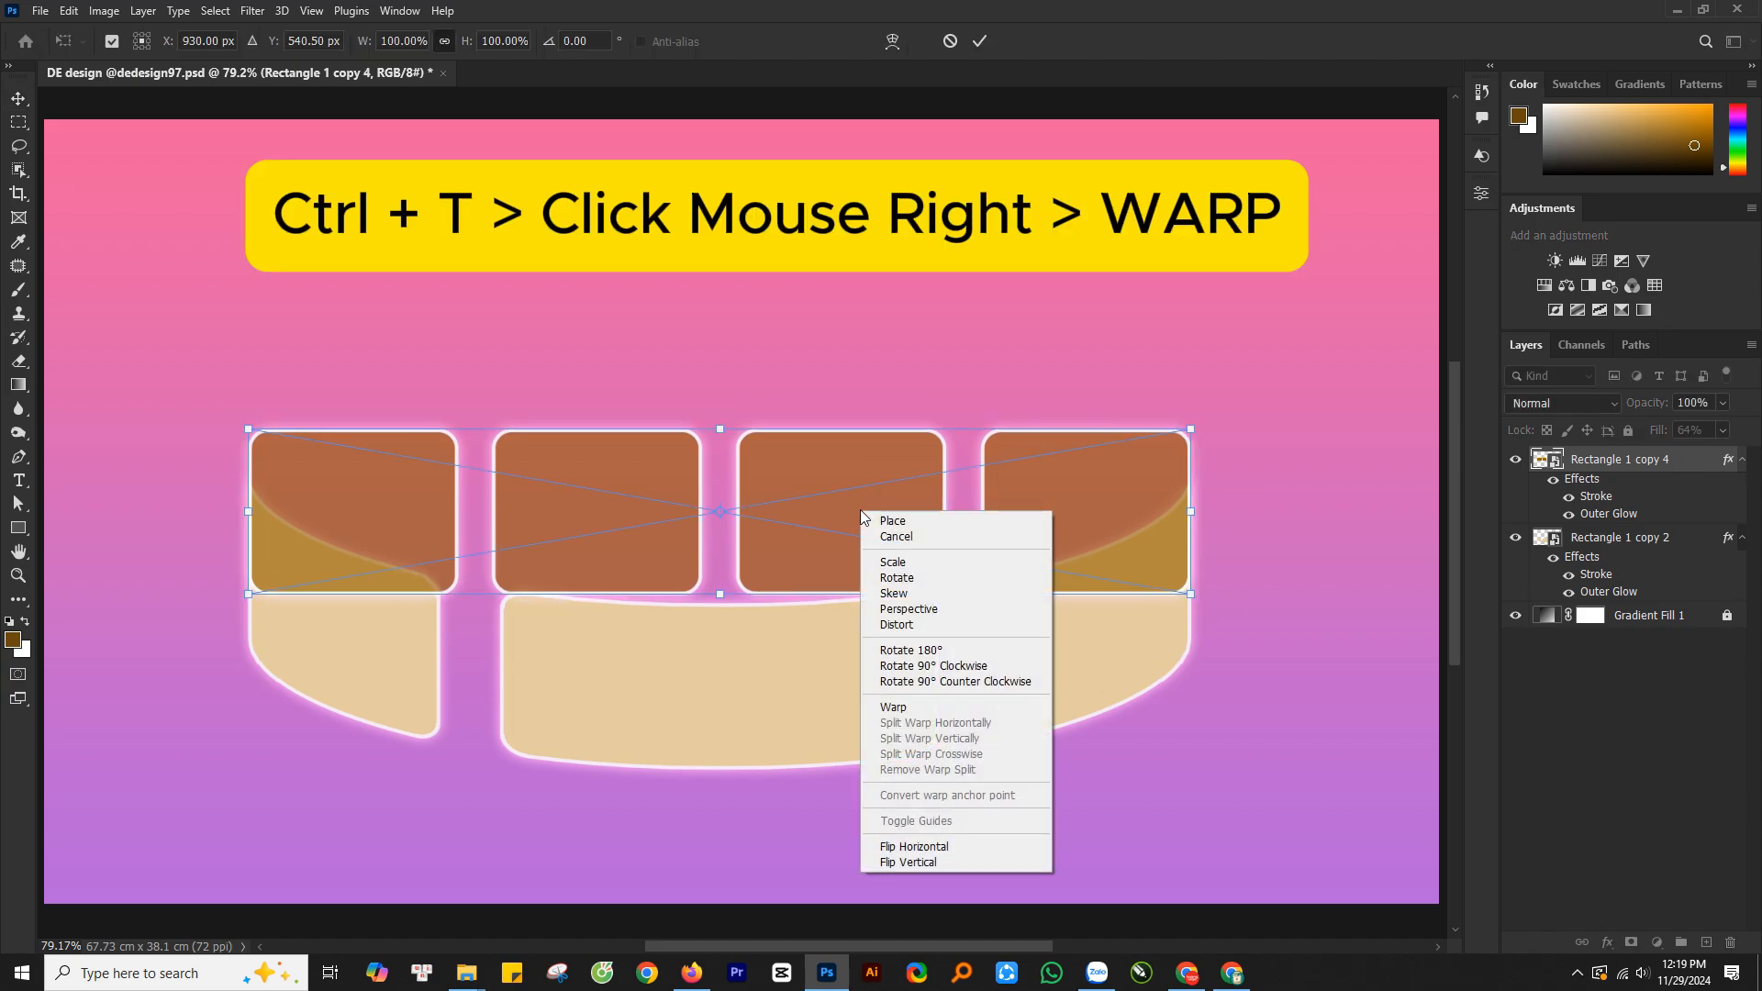
left_click(894, 705)
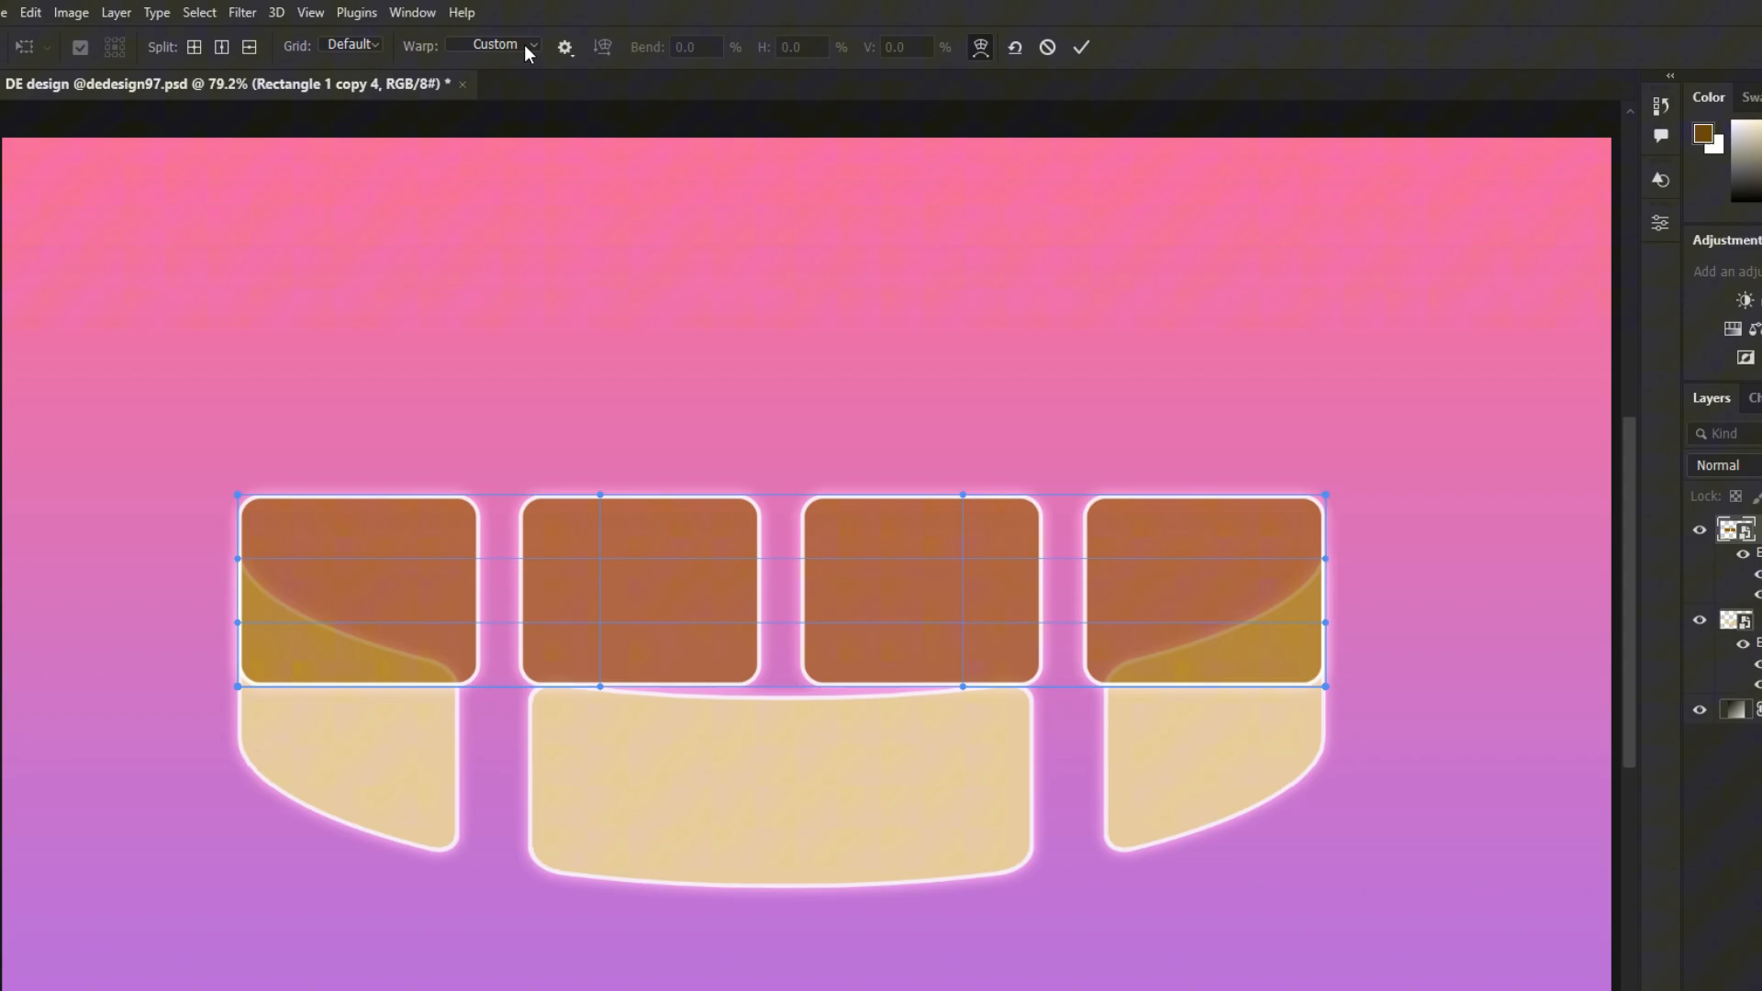
left_click(472, 39)
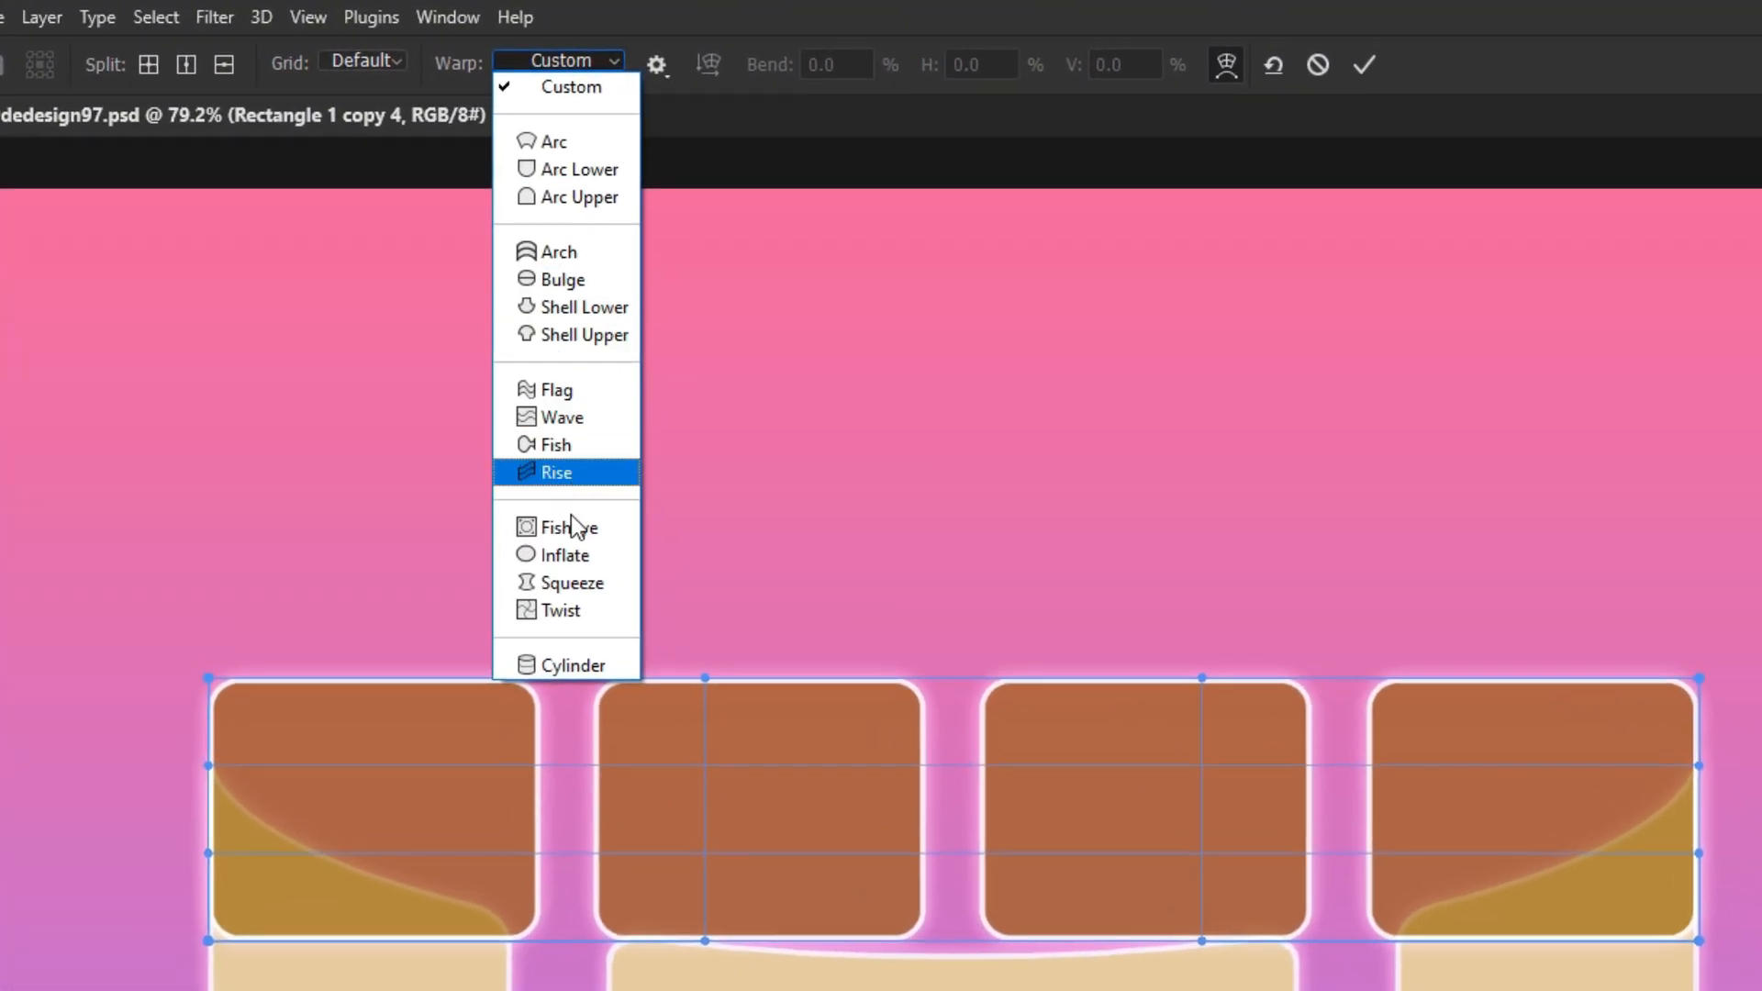
left_click(564, 664)
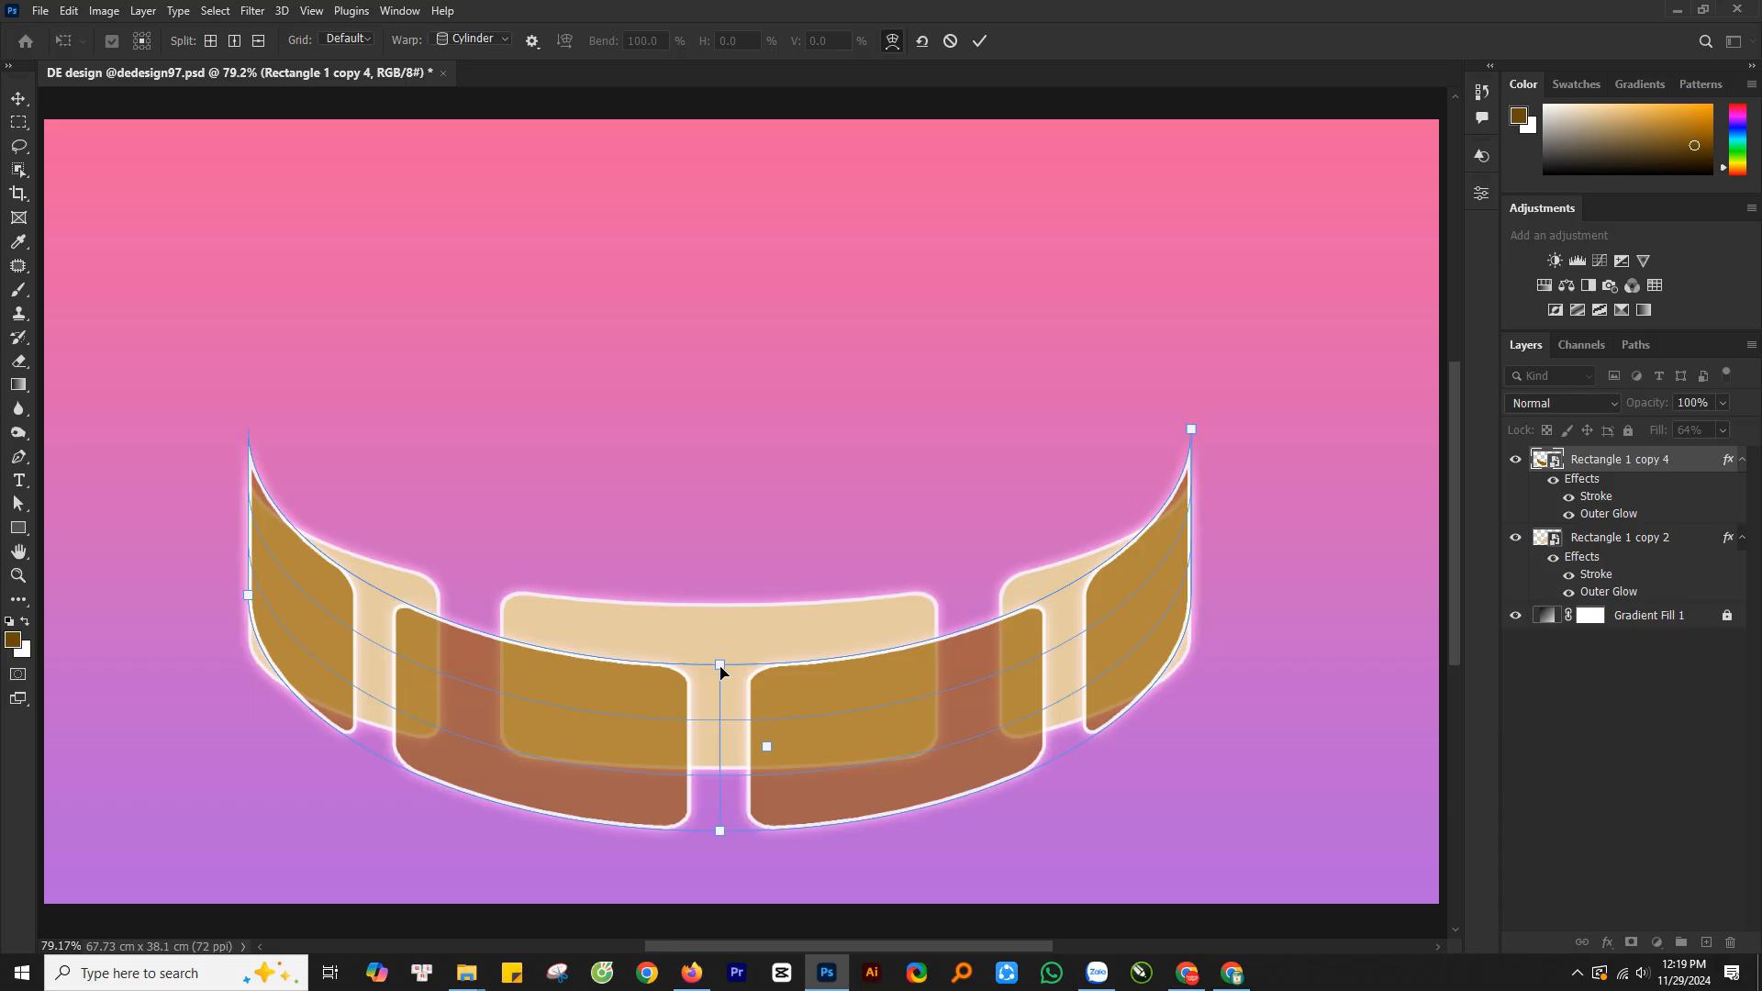
left_click_drag(722, 672, 738, 266)
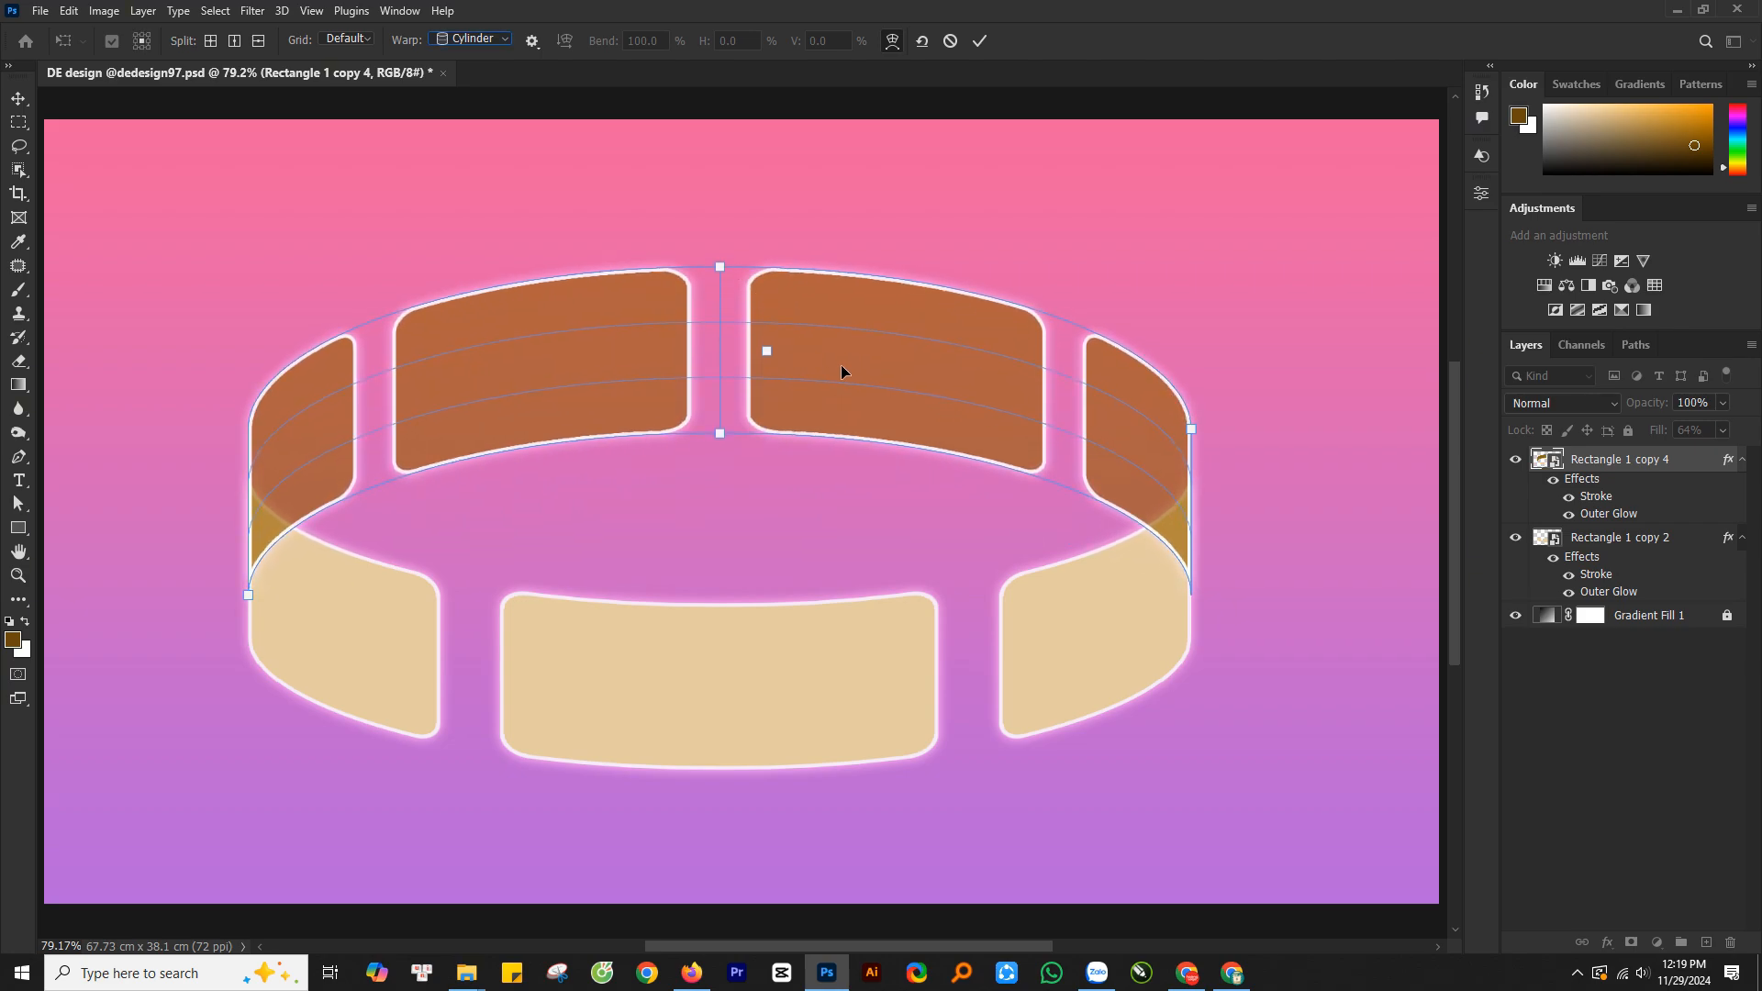
left_click_drag(730, 387, 731, 437)
left_click(981, 43)
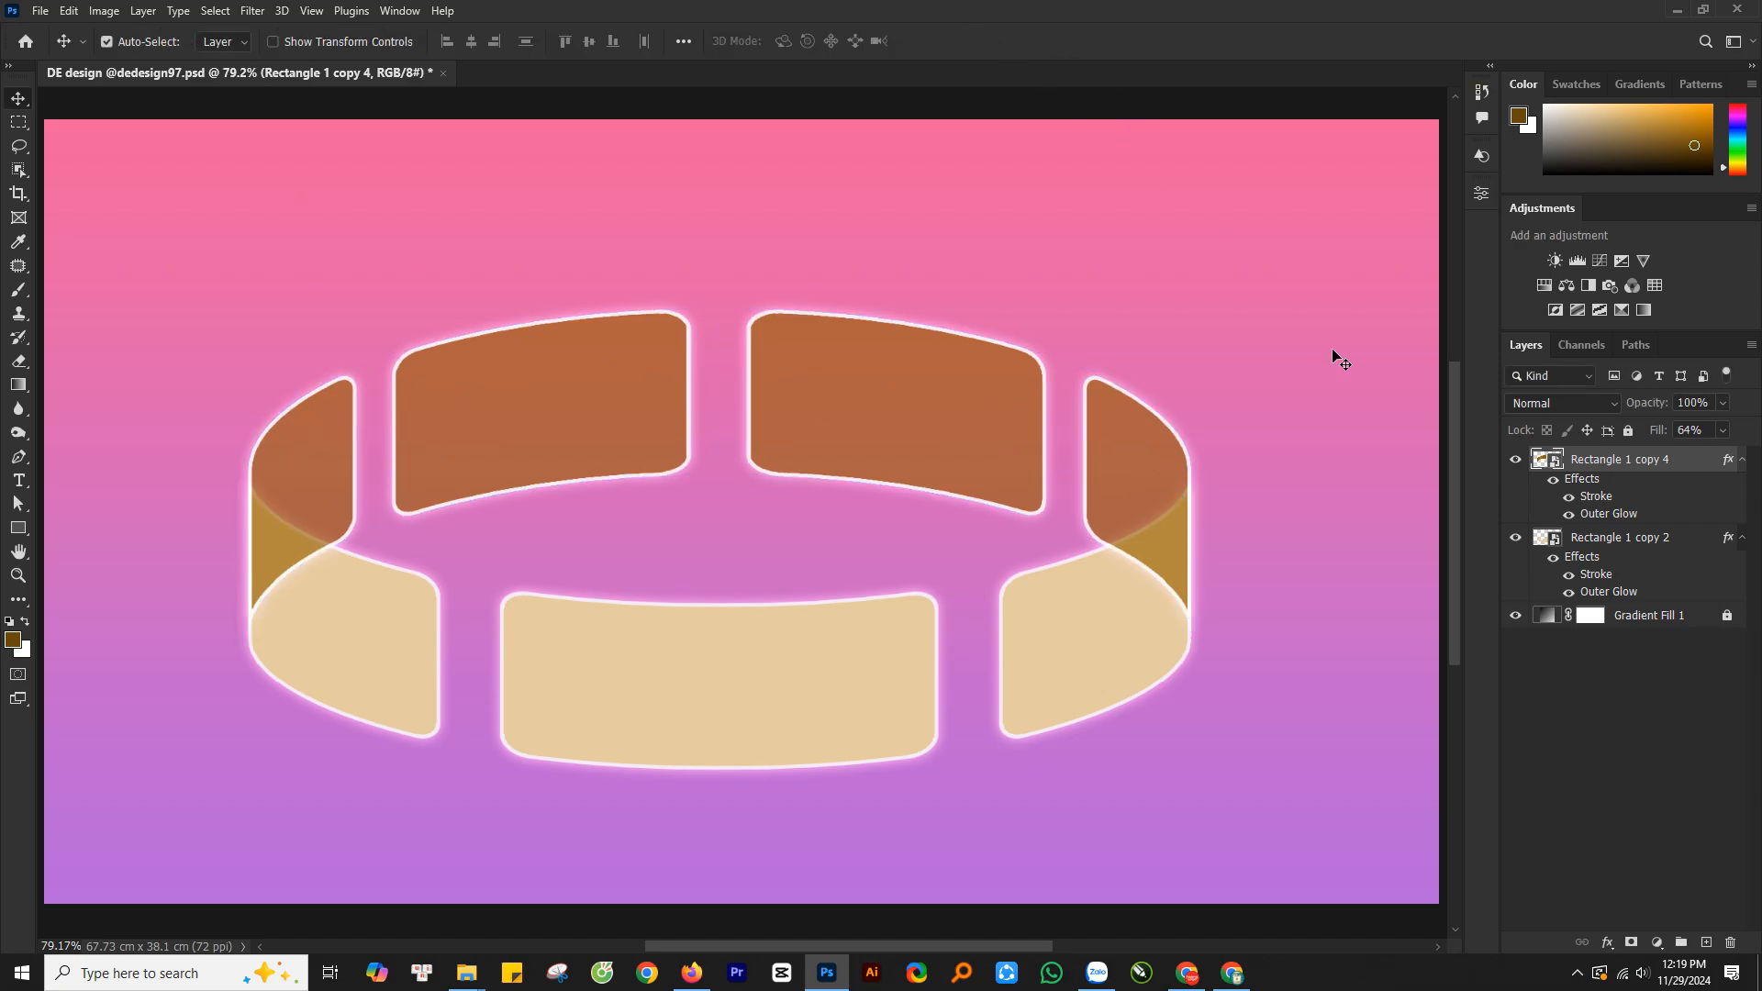
- Reorder the brown row's layer below the beige row and open the brown row's Smart Object contents
left_click_drag(1661, 480, 1625, 610)
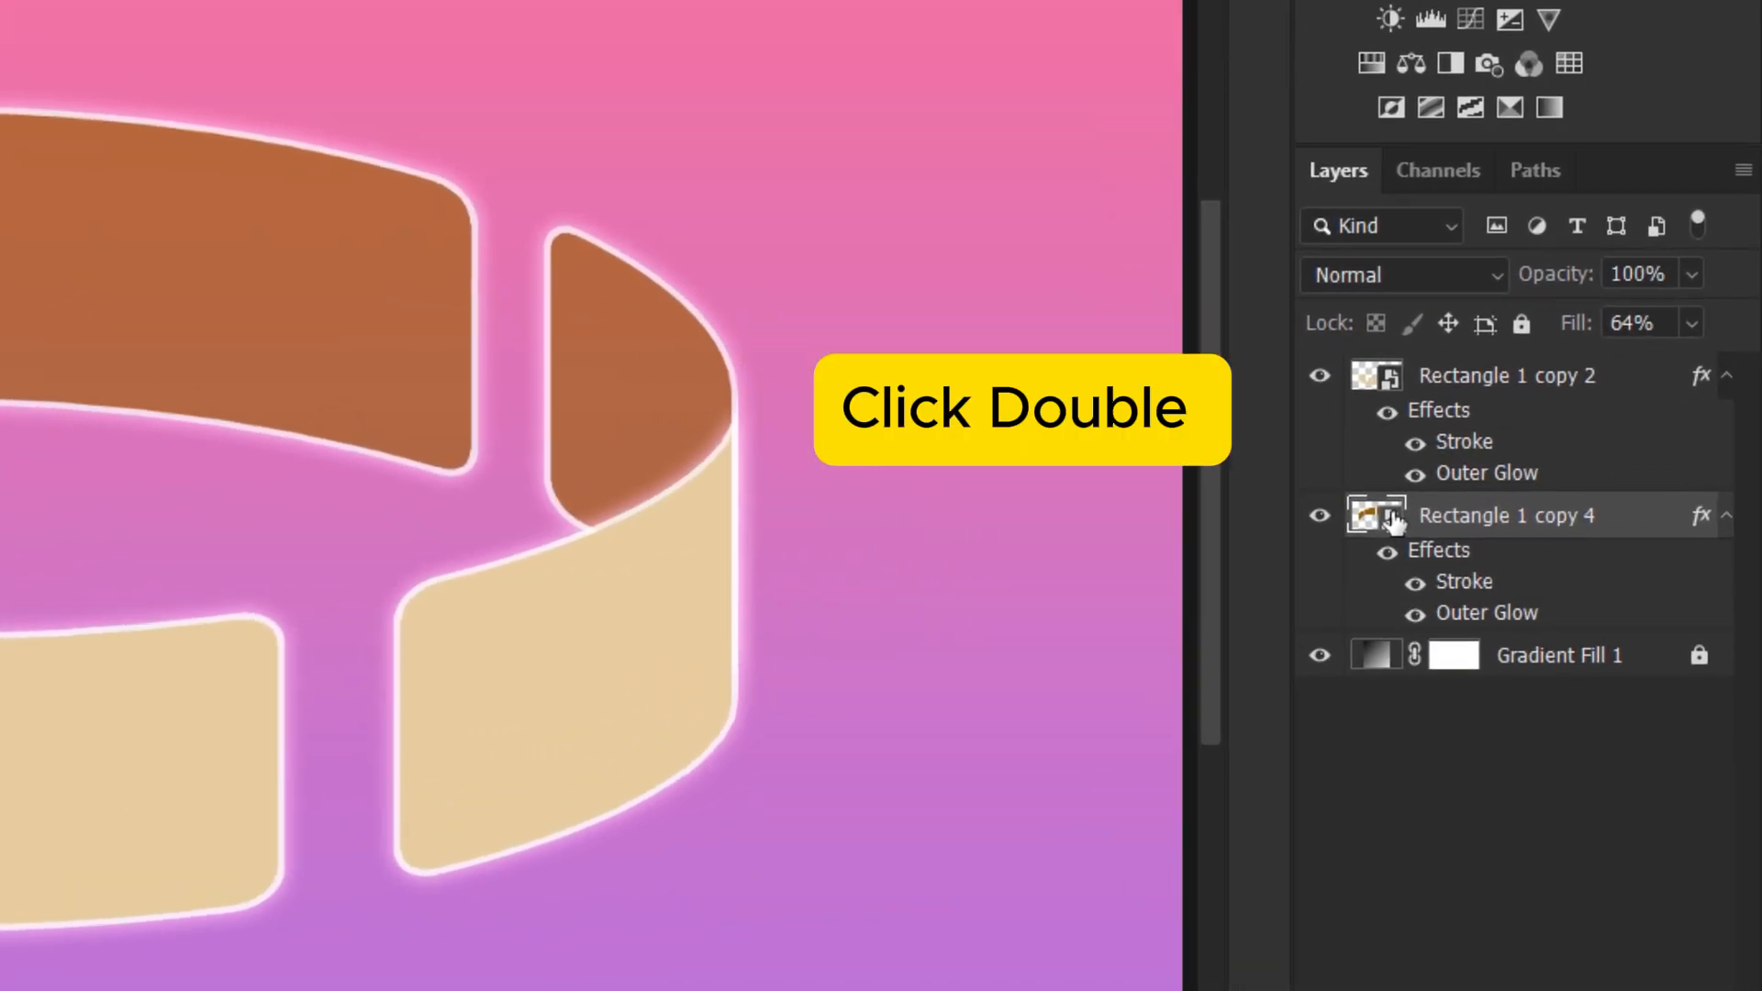
double_click(1392, 518)
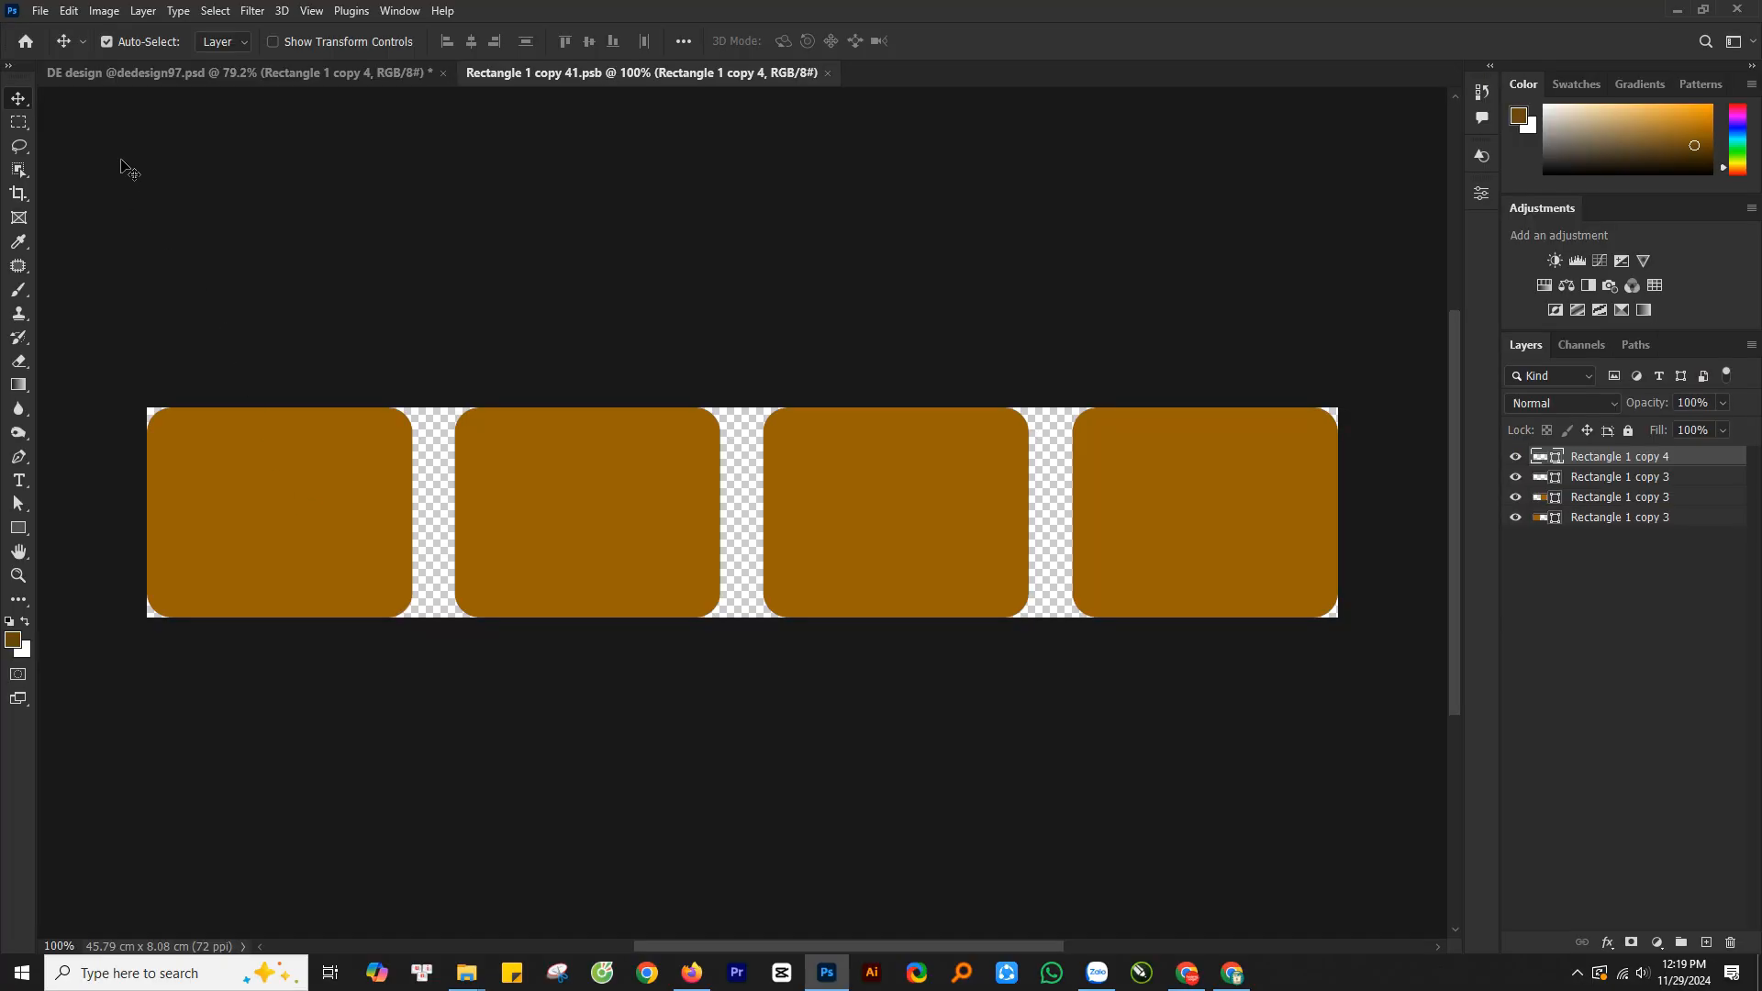
- Place the image 902b9852a549ac316e3c4050bcb7806e as embedded and enlarge it to cover the first brown panel
left_click(42, 11)
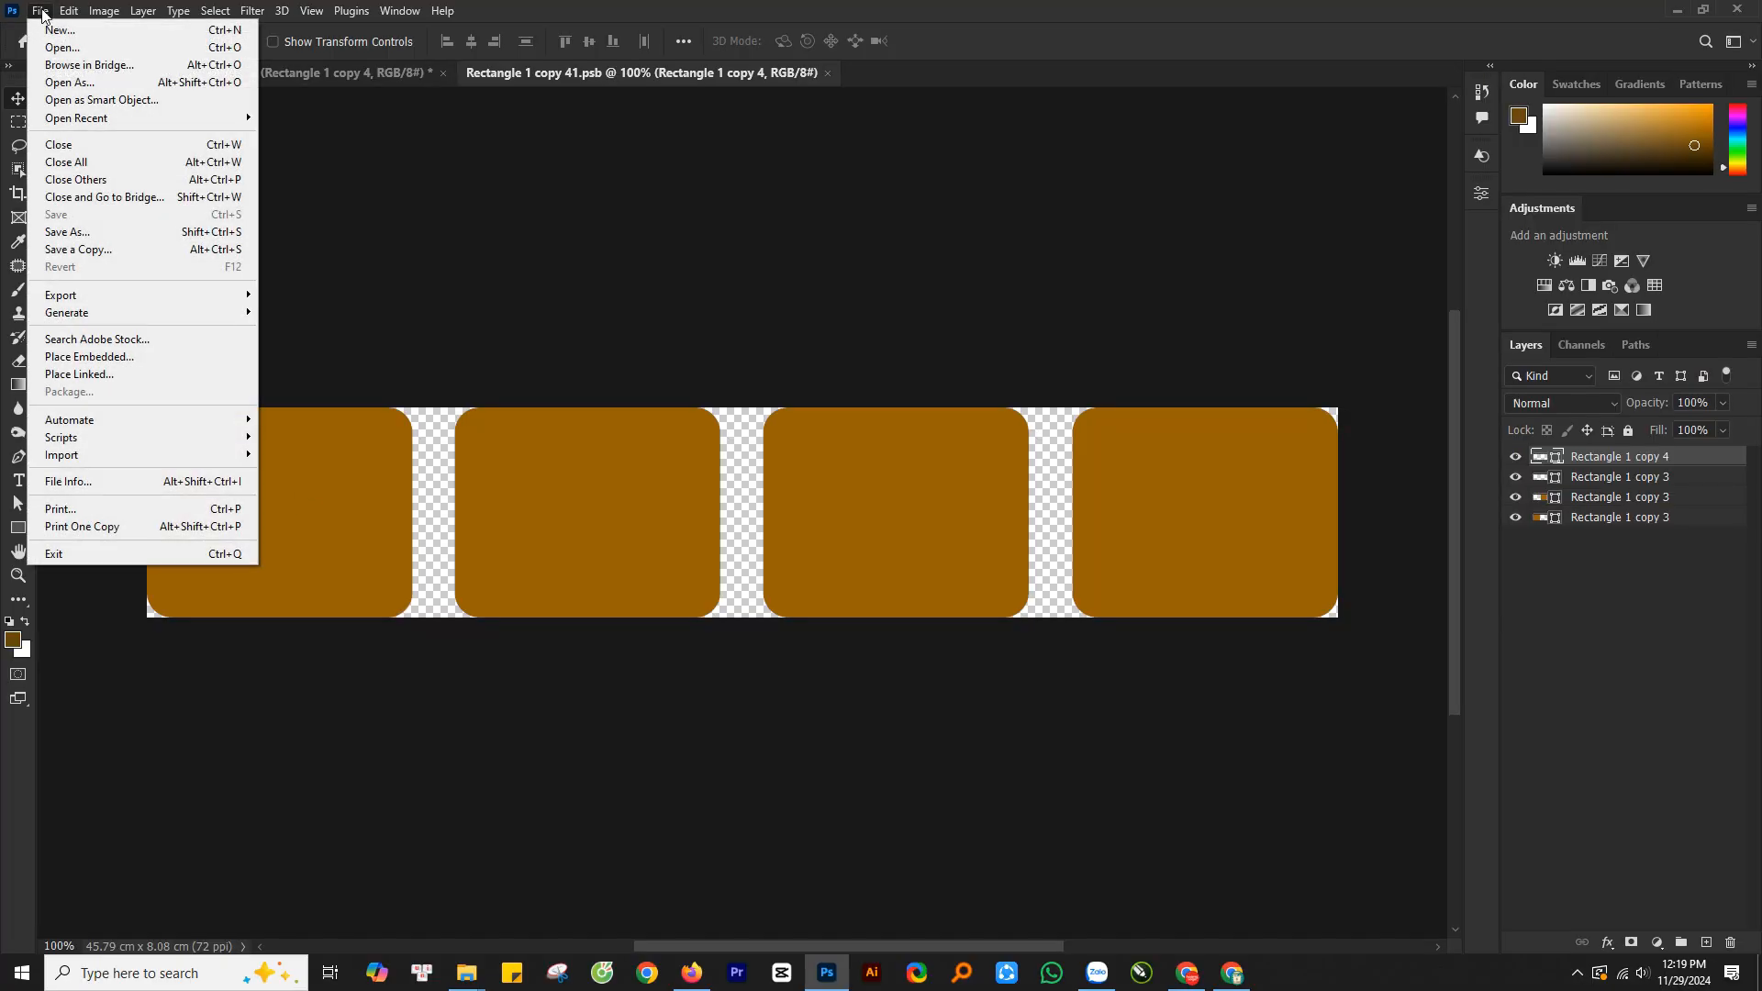
left_click(118, 360)
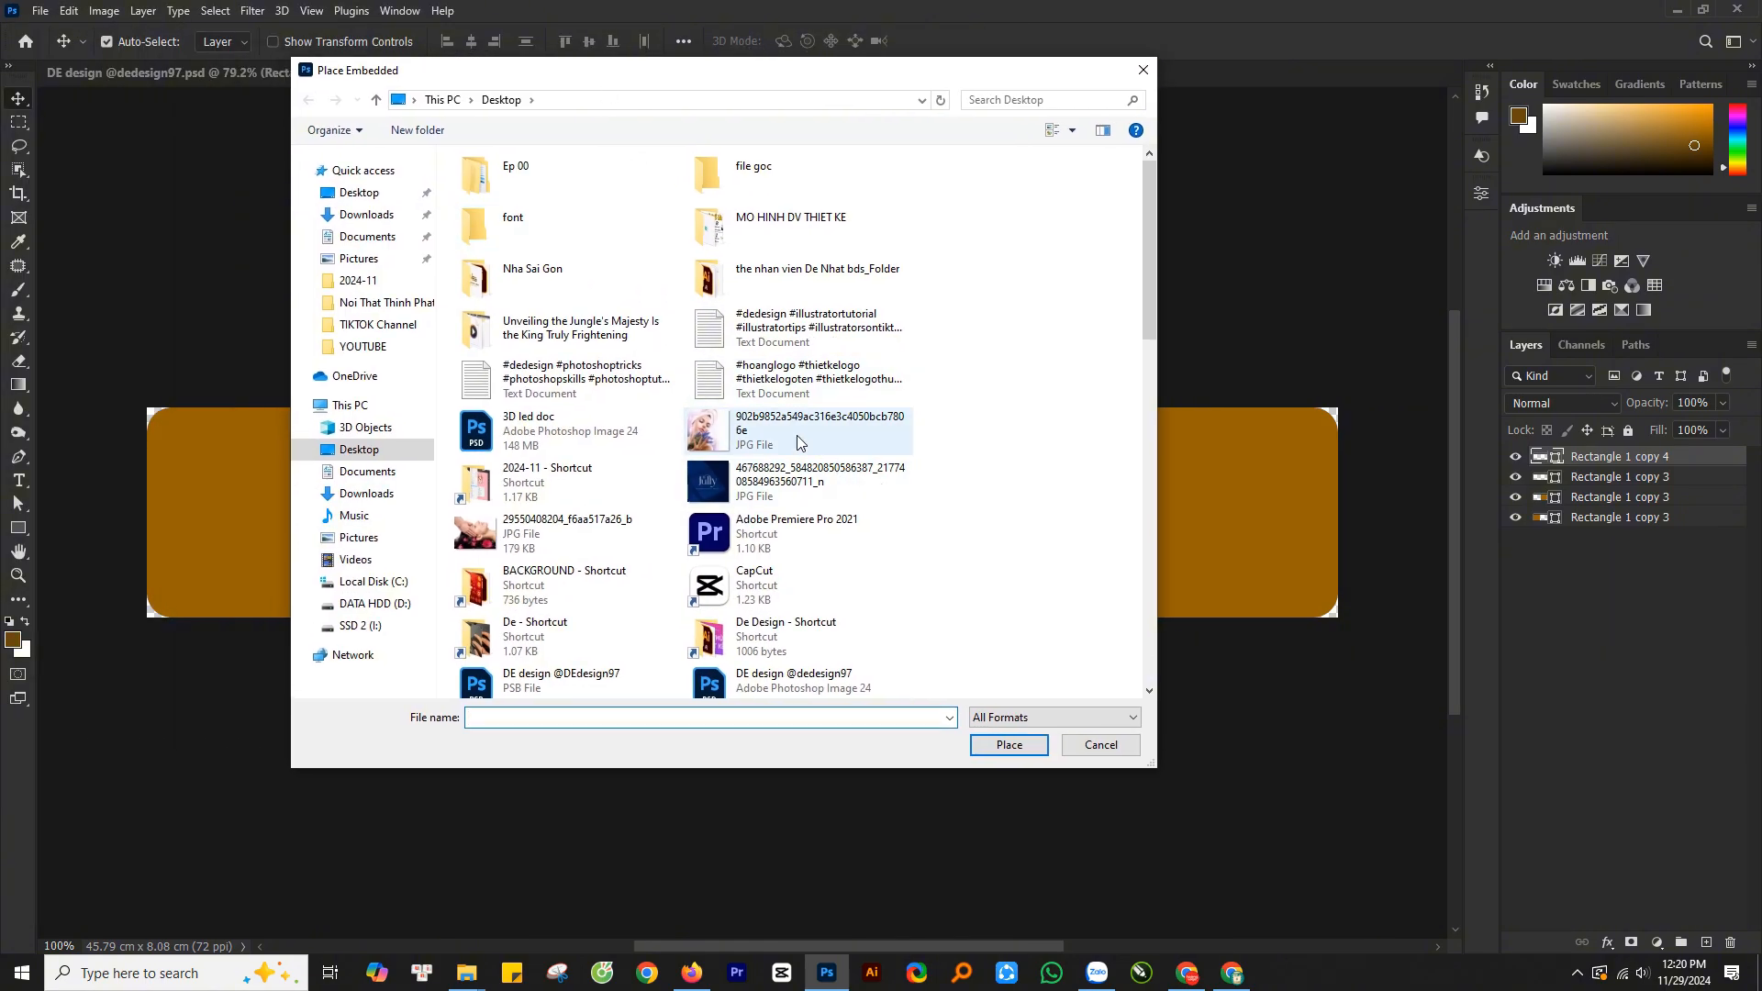
left_click(796, 442)
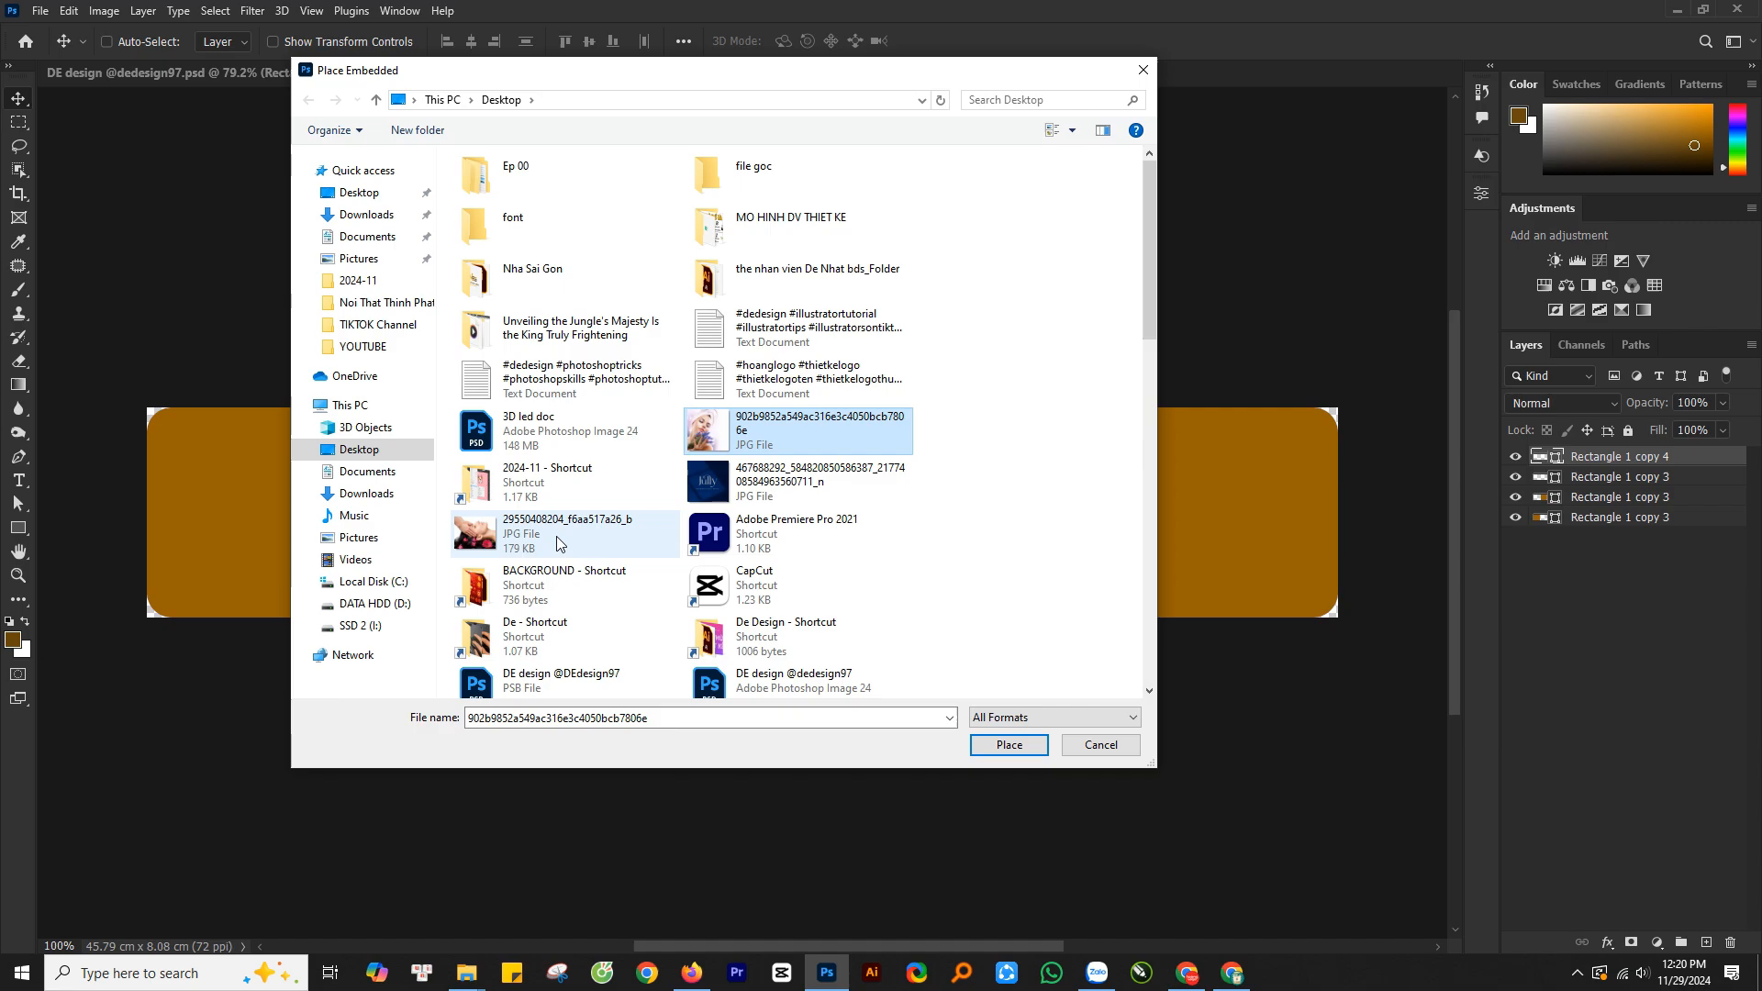
left_click(1008, 744)
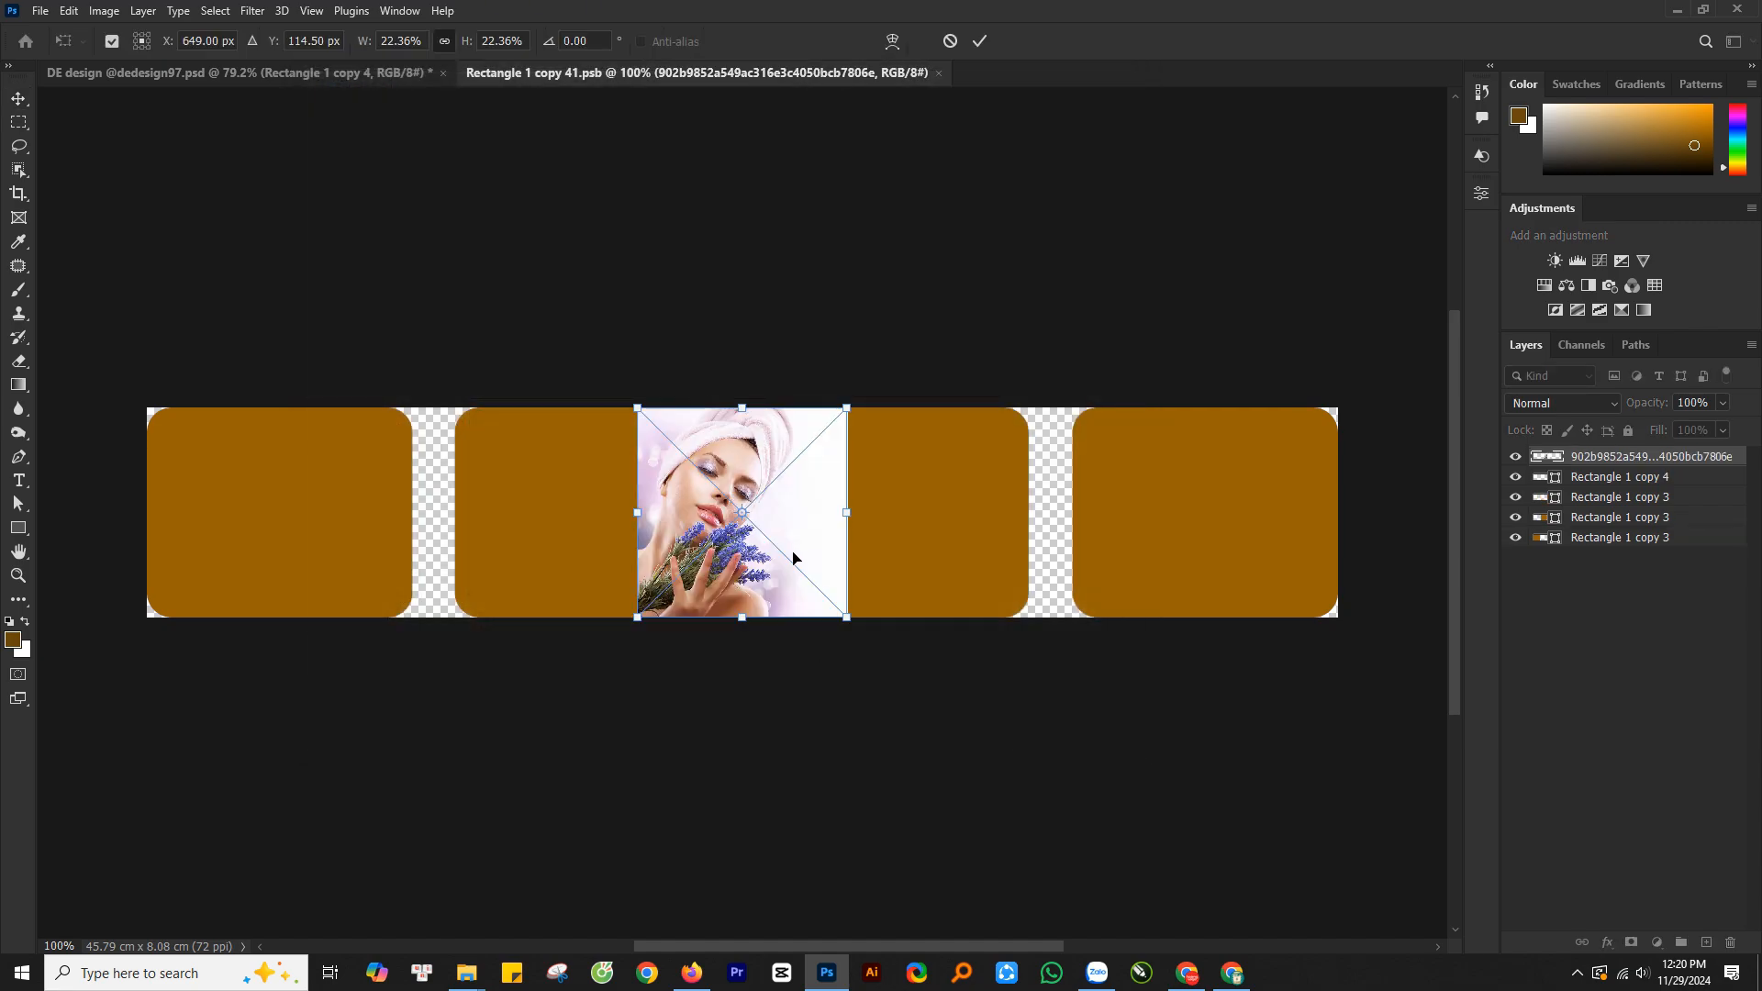
left_click_drag(789, 562, 331, 558)
left_click_drag(384, 408, 425, 369)
key("Return")
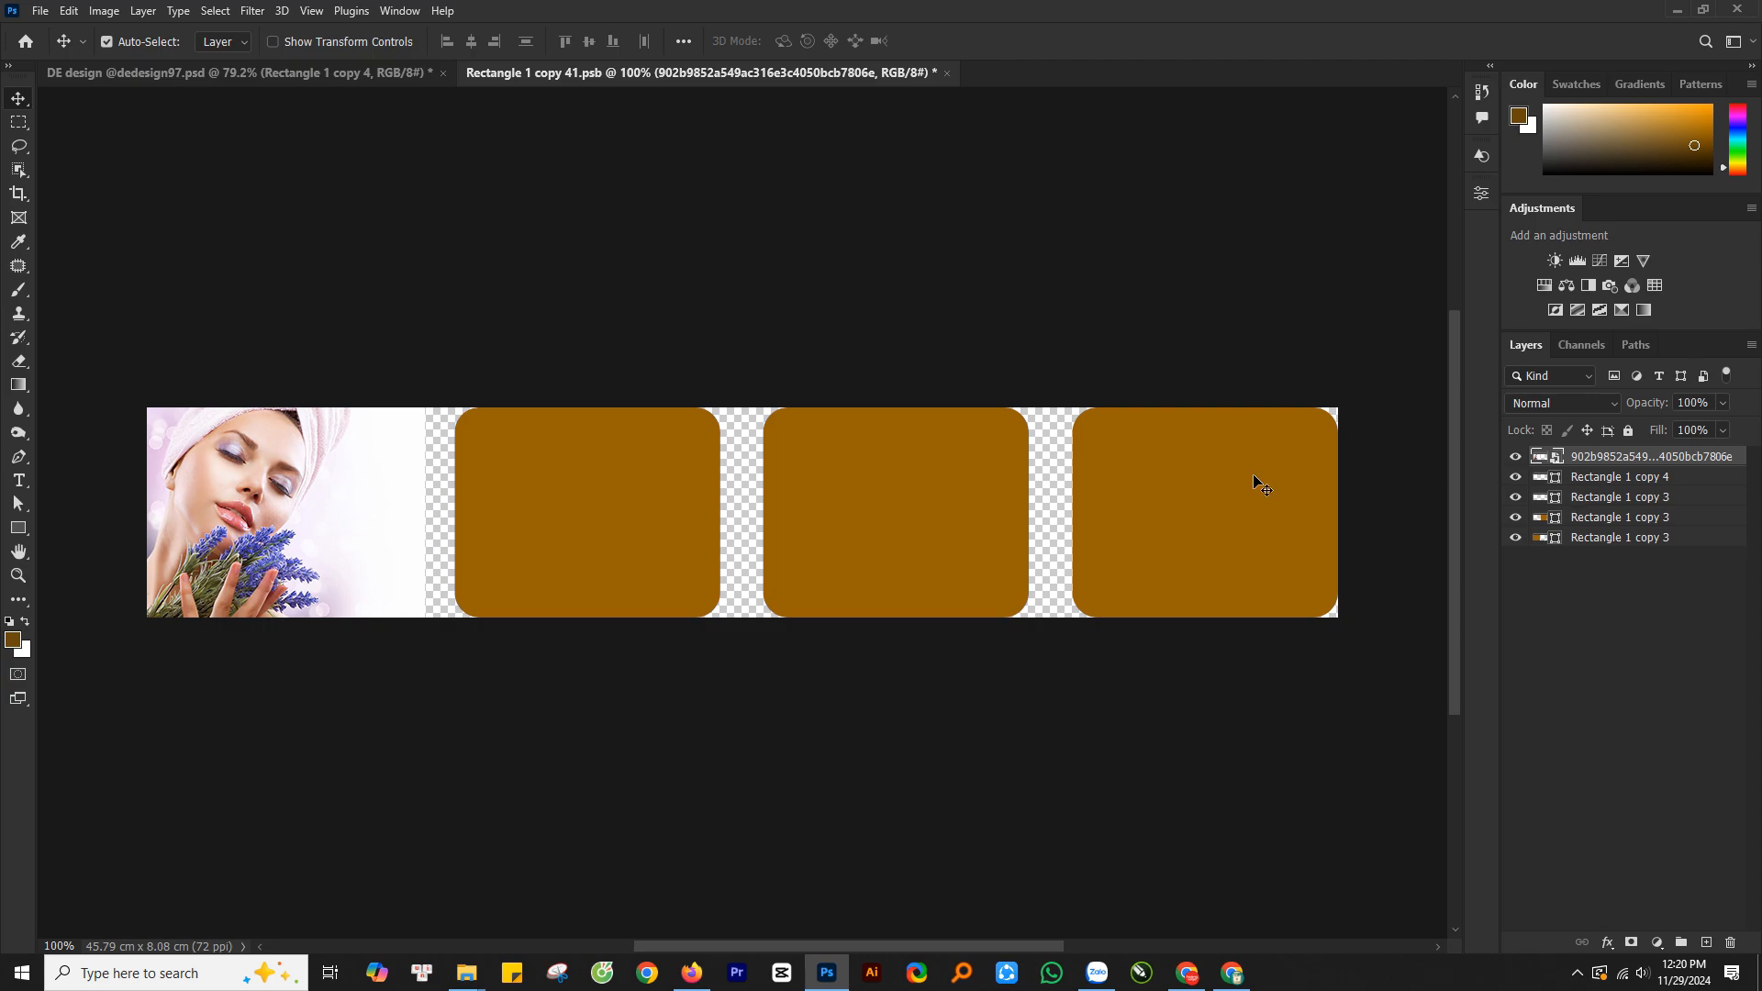
mouse_move(378, 477)
left_mouse_down()
mouse_move(346, 582)
mouse_move(327, 590)
mouse_move(372, 442)
left_mouse_up()
left_click(352, 470)
- Reorder the lavender portrait directly above the first panel's rectangle layer and clip it to that panel
left_click_drag(1659, 462, 1650, 533)
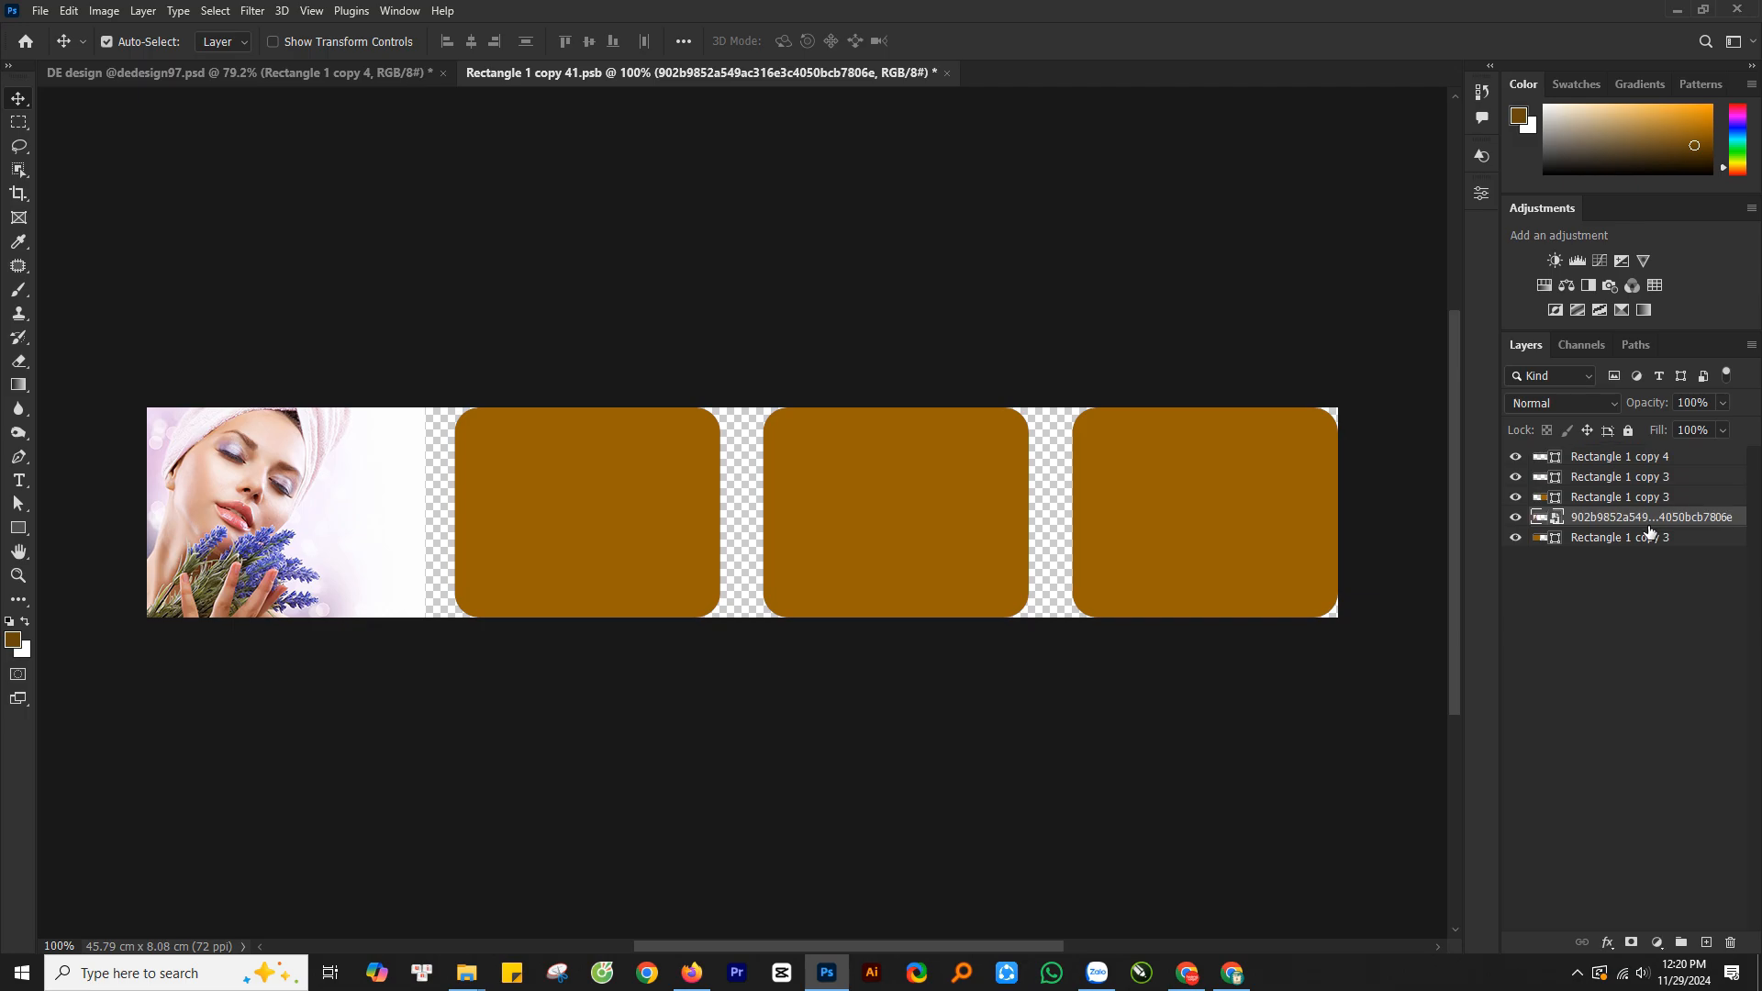
right_click(1617, 525)
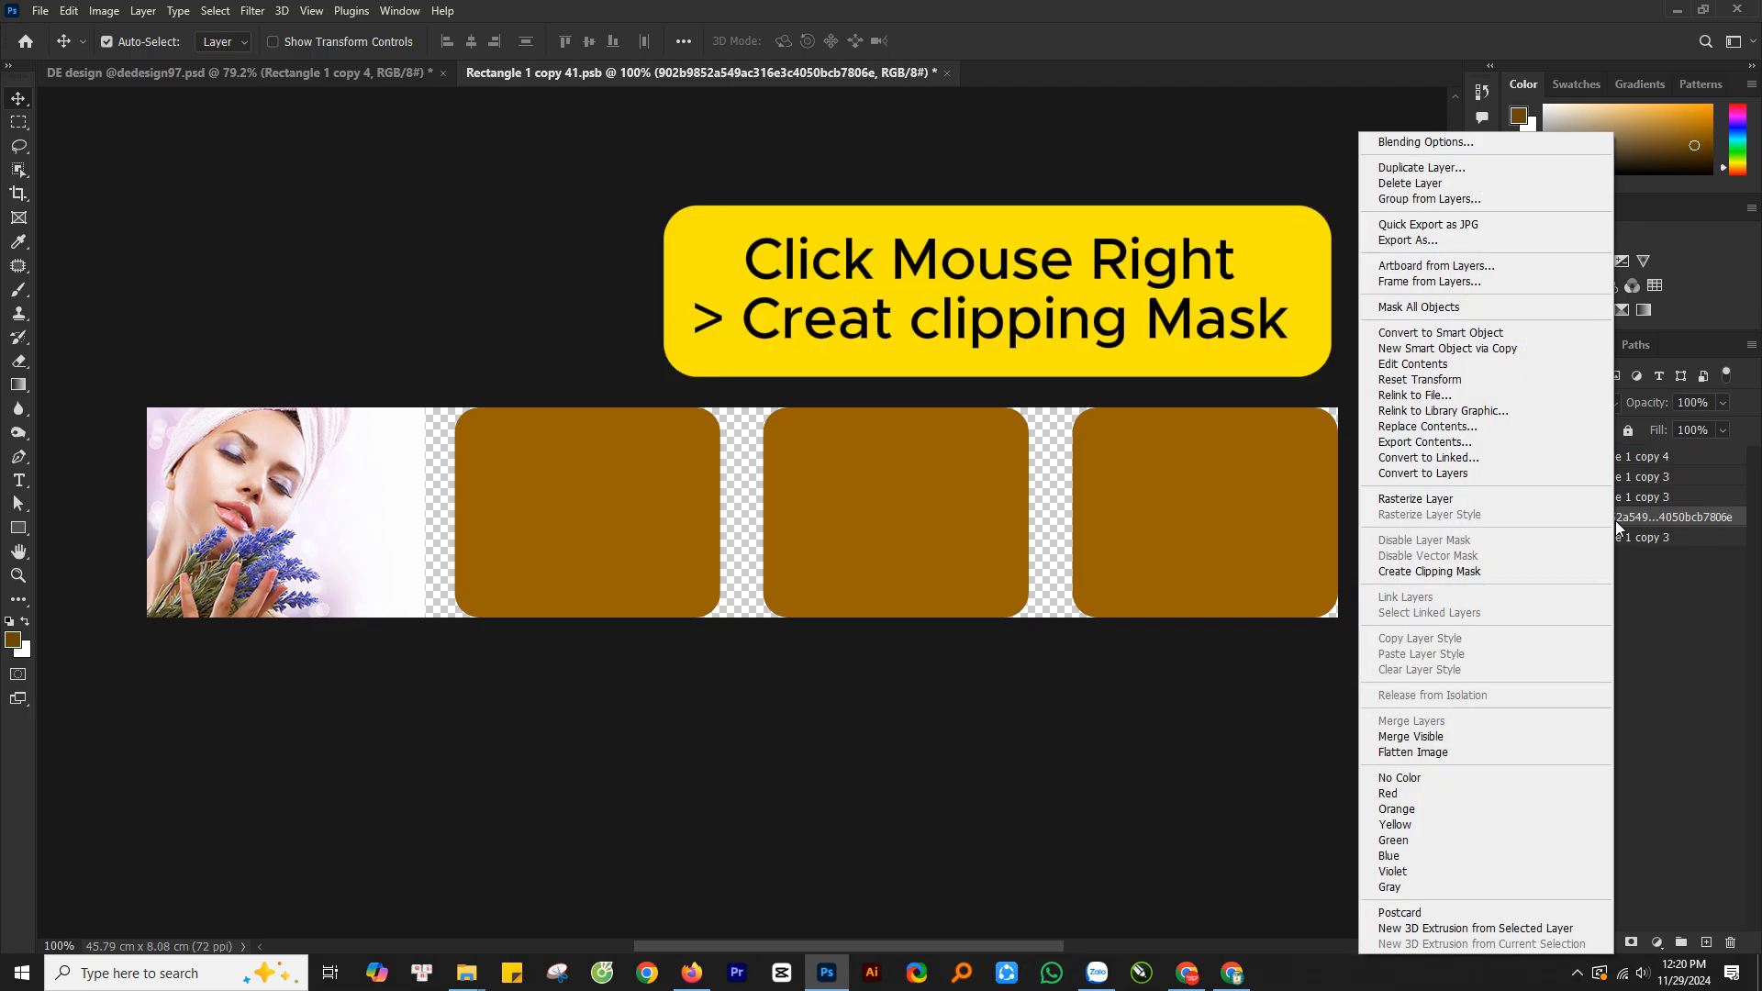
left_click(1495, 573)
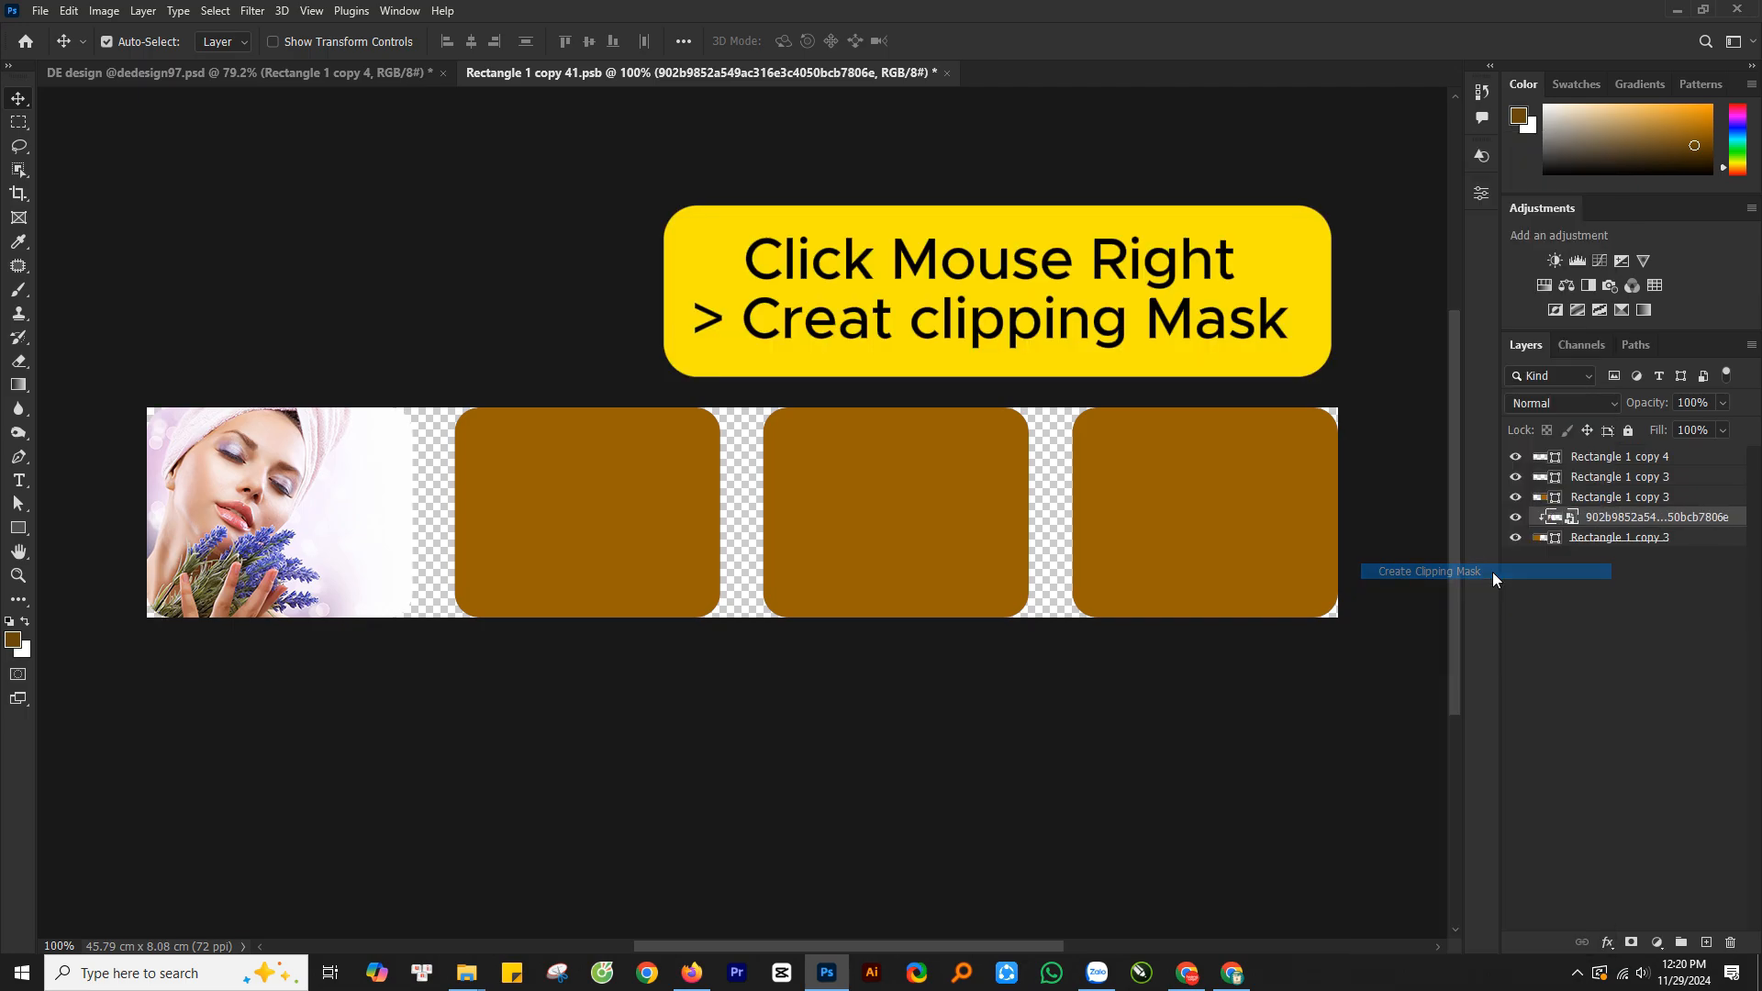
left_click(41, 10)
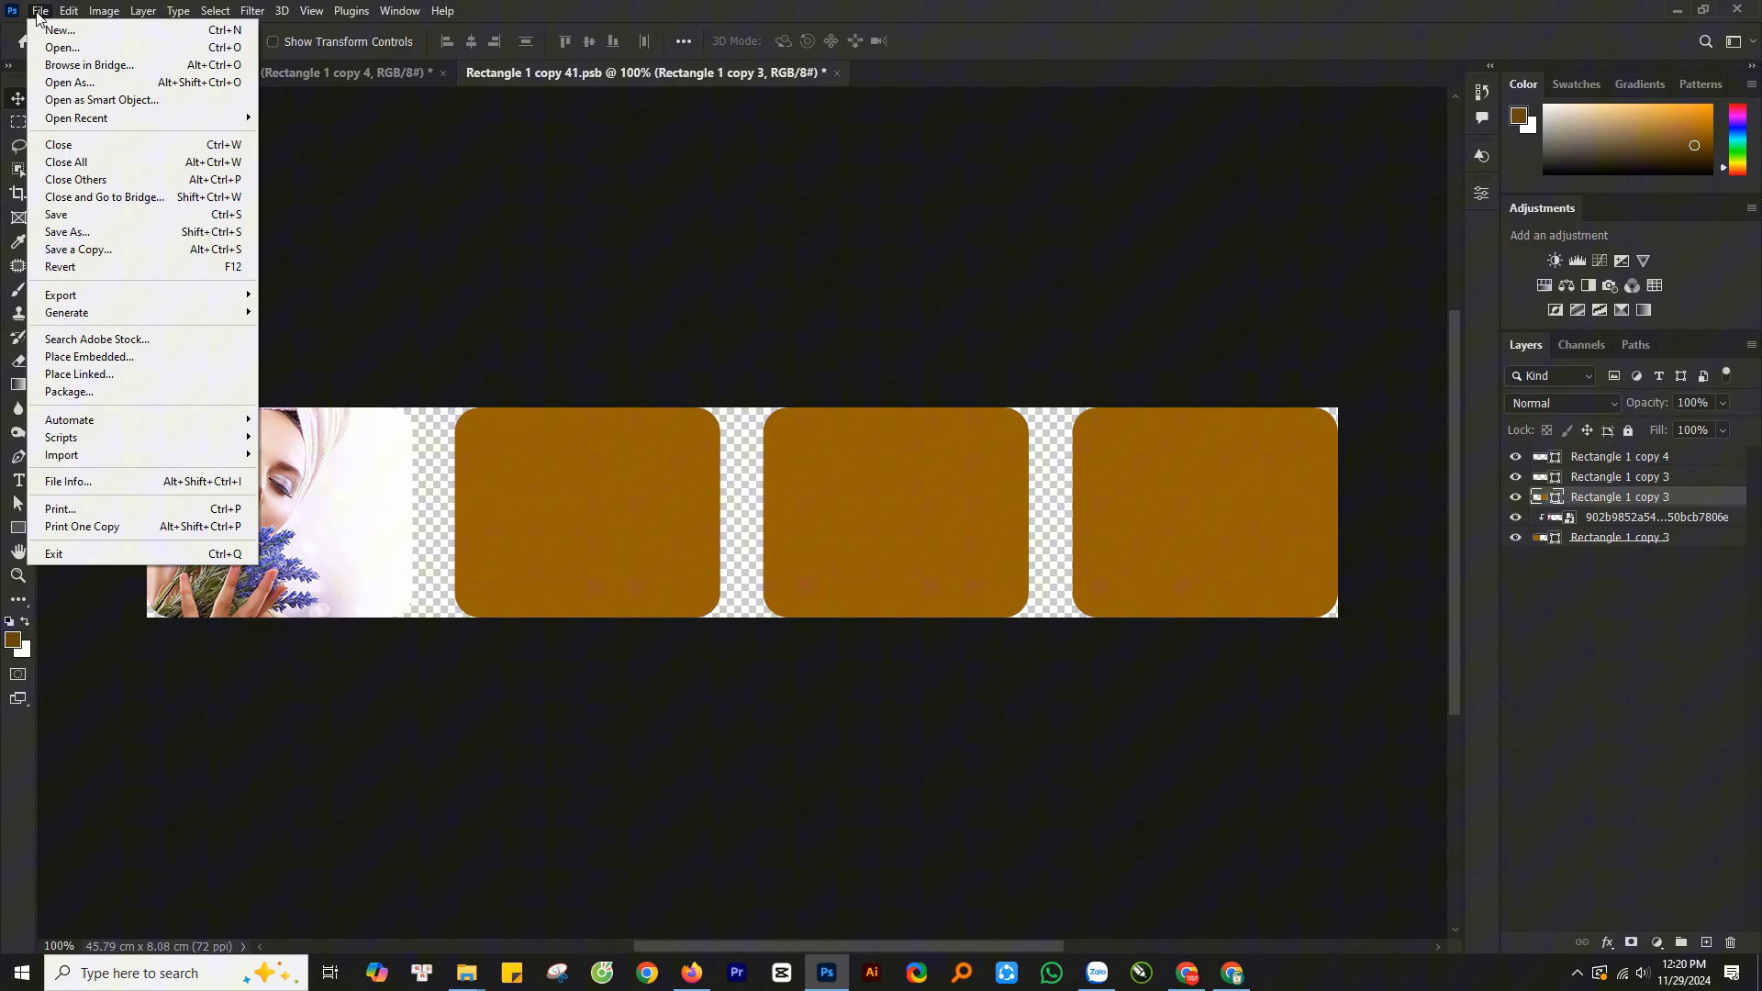
left_click(115, 357)
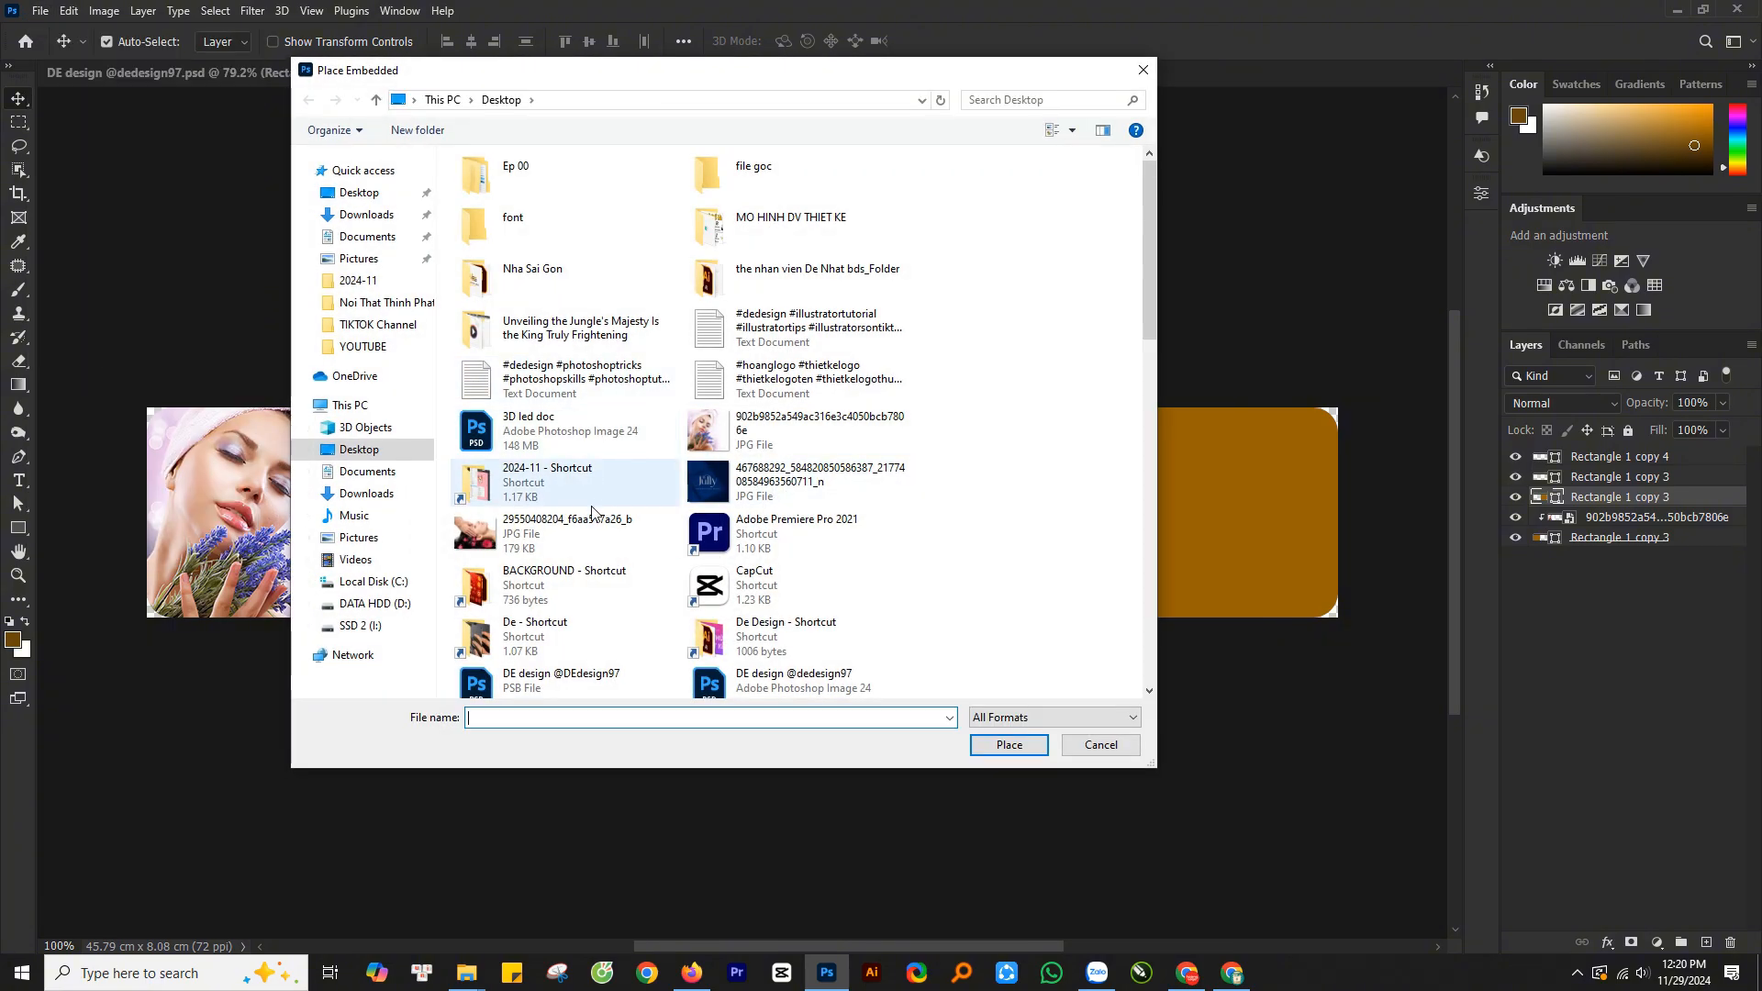
left_click(585, 535)
double_click(585, 535)
left_click_drag(731, 531, 580, 530)
left_click_drag(724, 408, 744, 413)
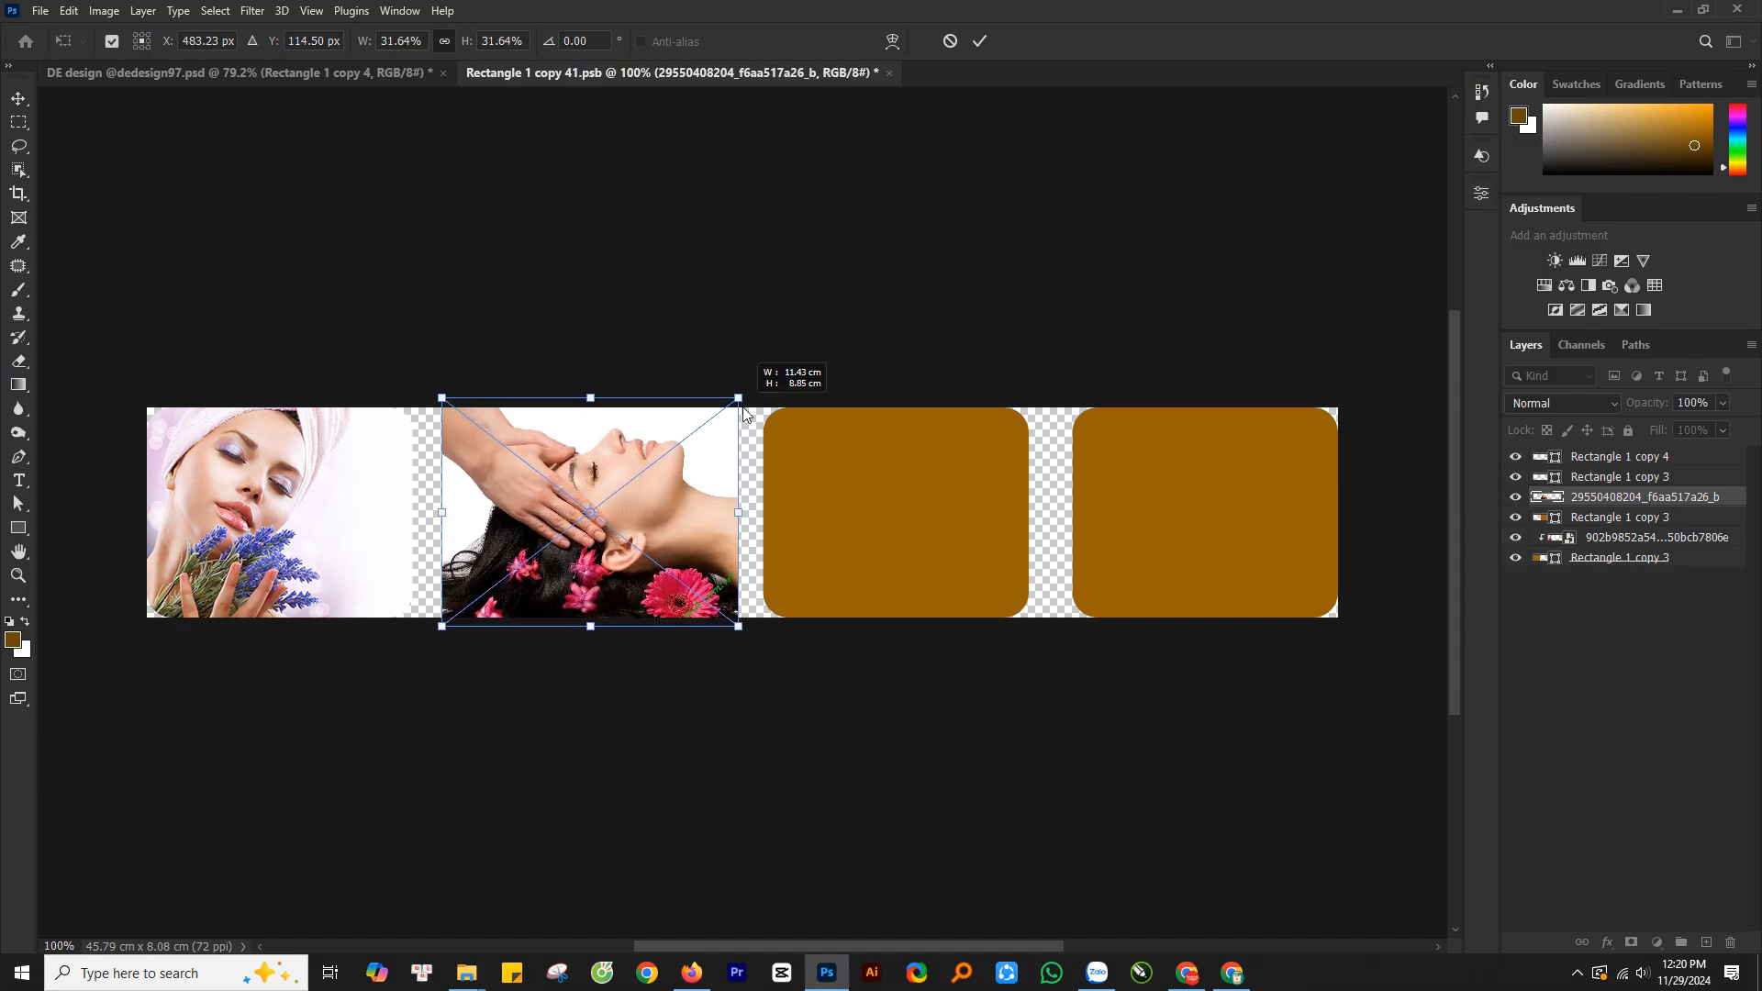
key("Return")
right_click(1652, 498)
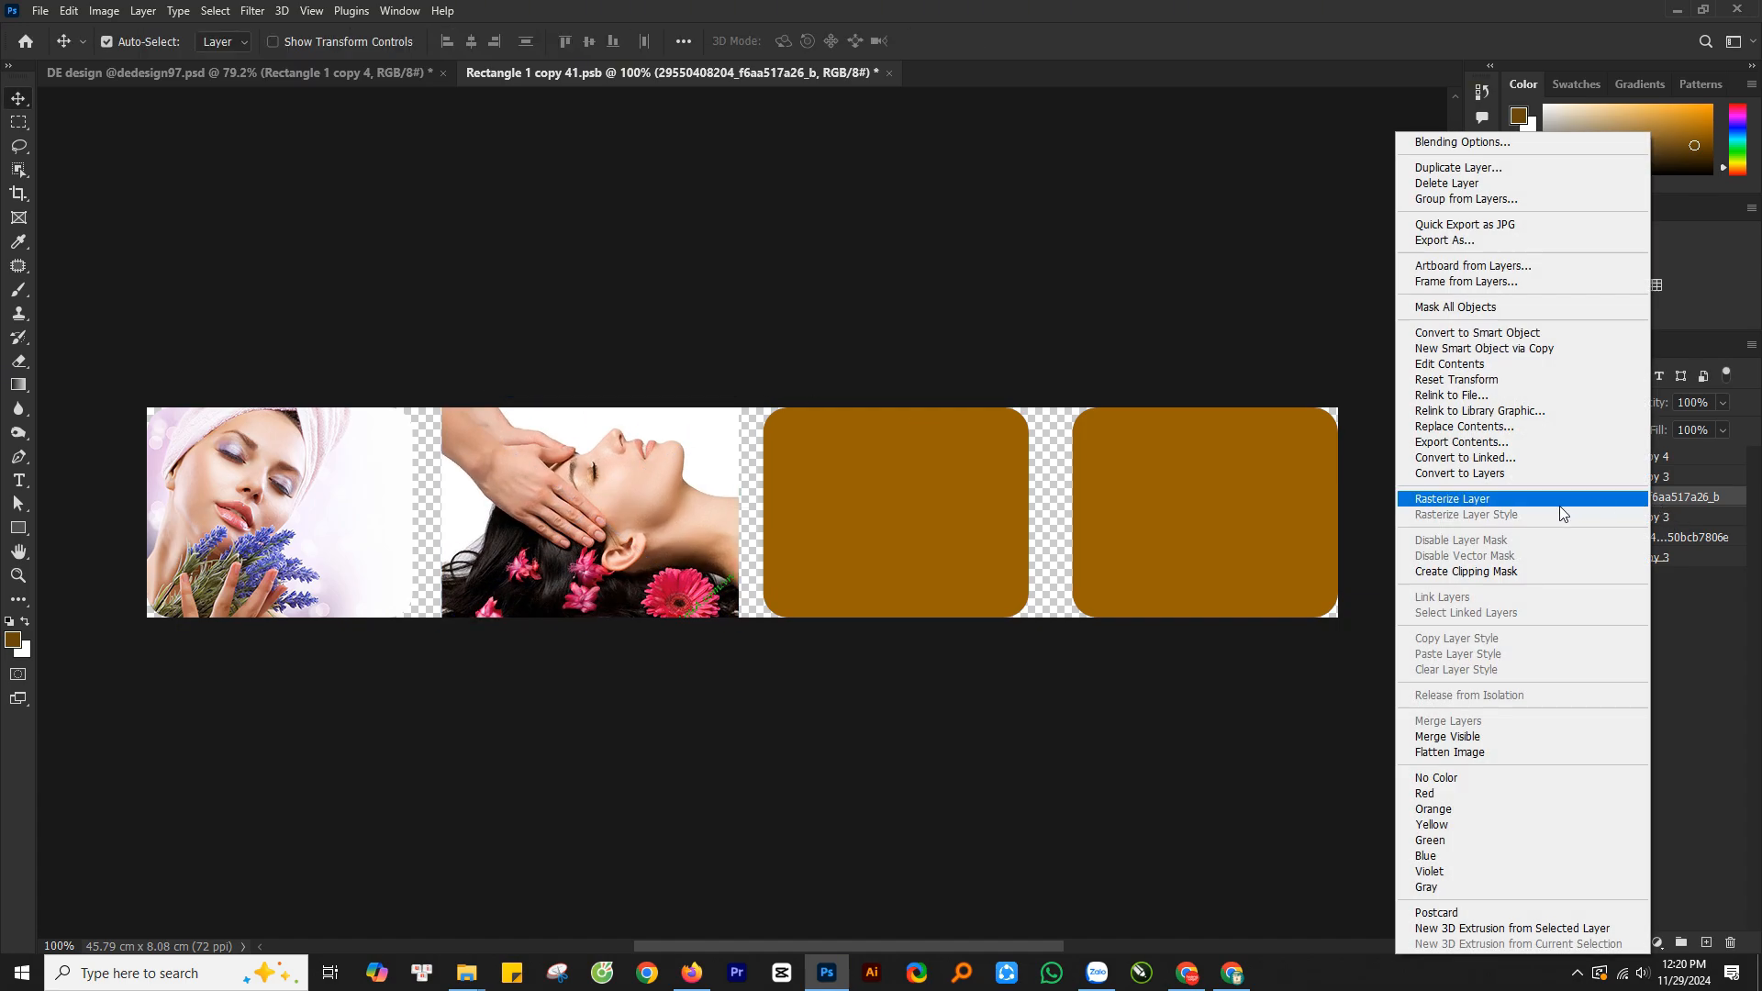
left_click(1515, 569)
- Place the embedded image Hinh-anh-spa-dep over the third brown panel and clip it to that panel
left_click(41, 10)
left_click(83, 360)
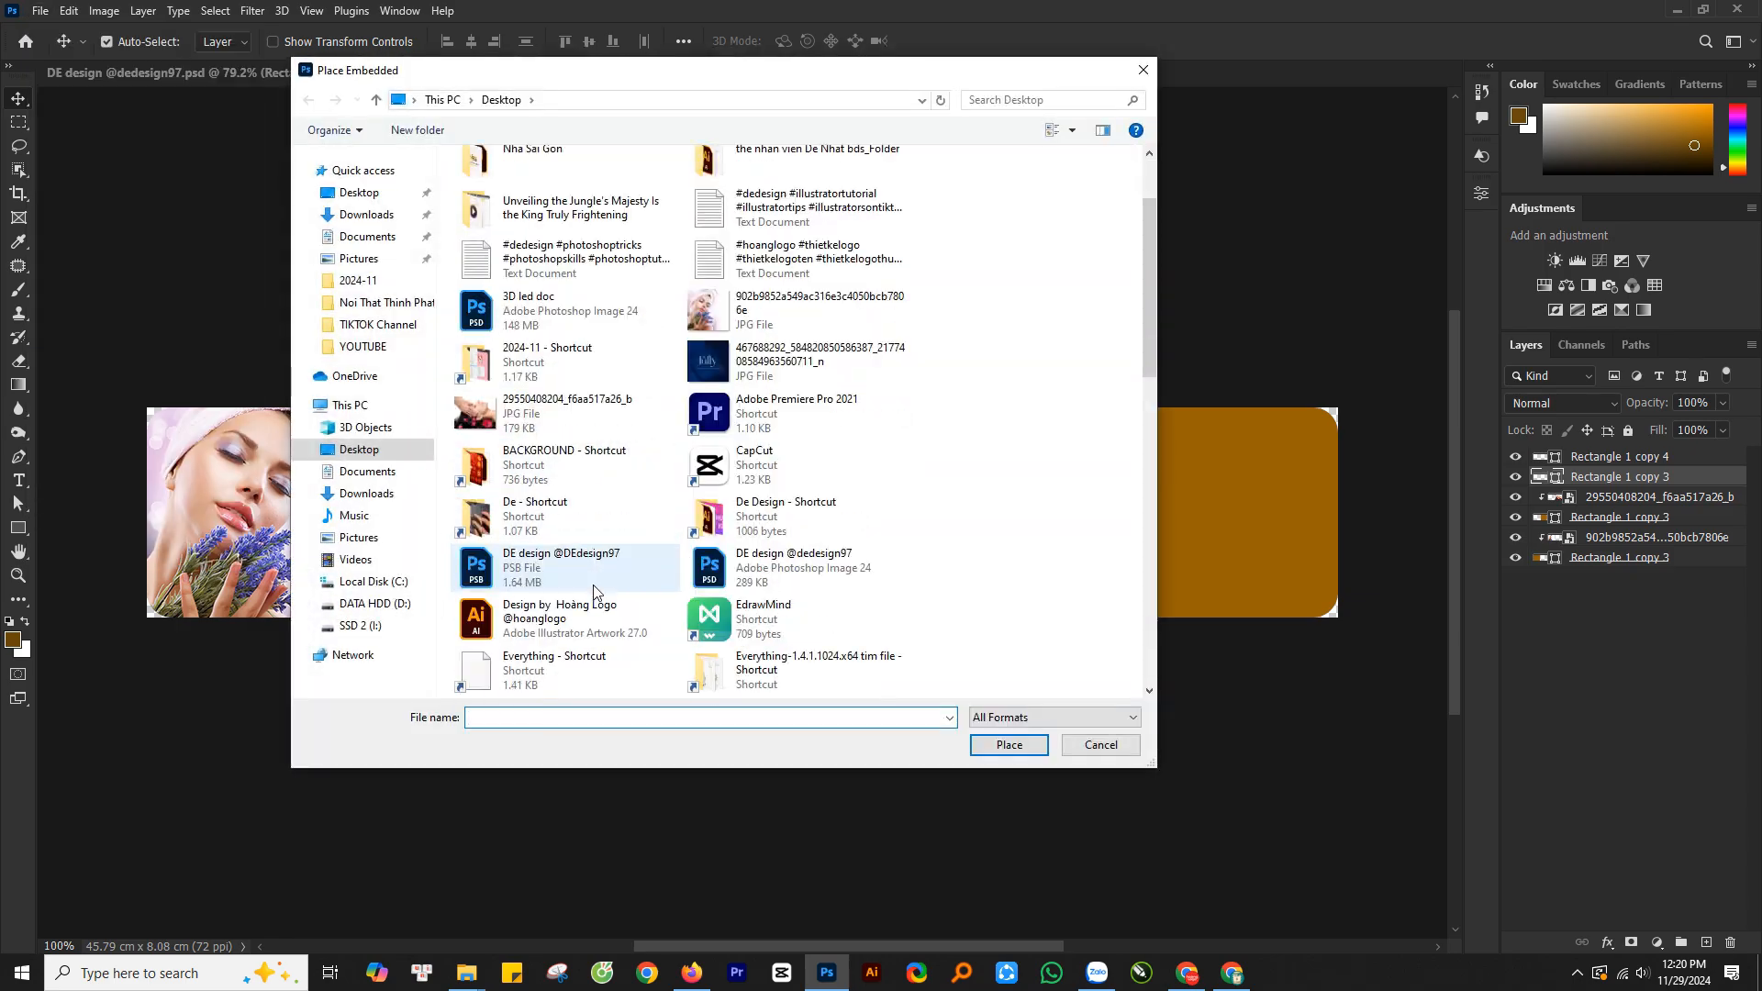
double_click(555, 665)
left_click_drag(858, 437, 968, 508)
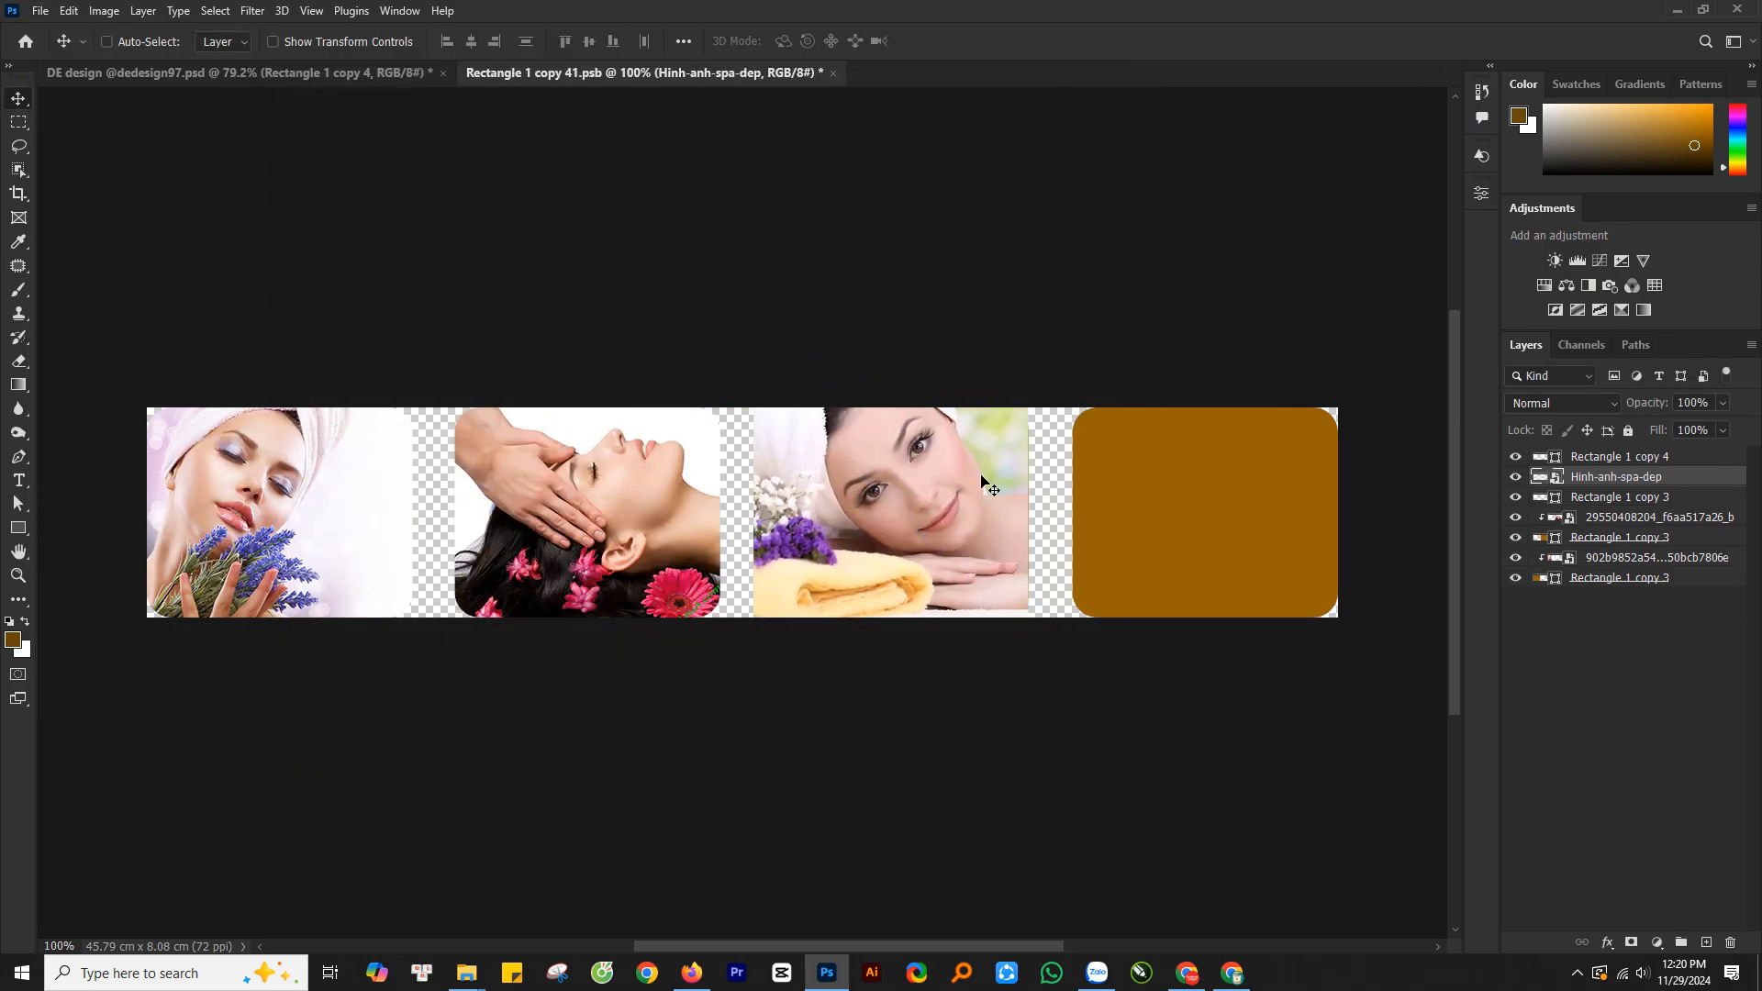
key("Return")
left_click(1635, 488, "alt")
left_click(41, 10)
left_click(83, 358)
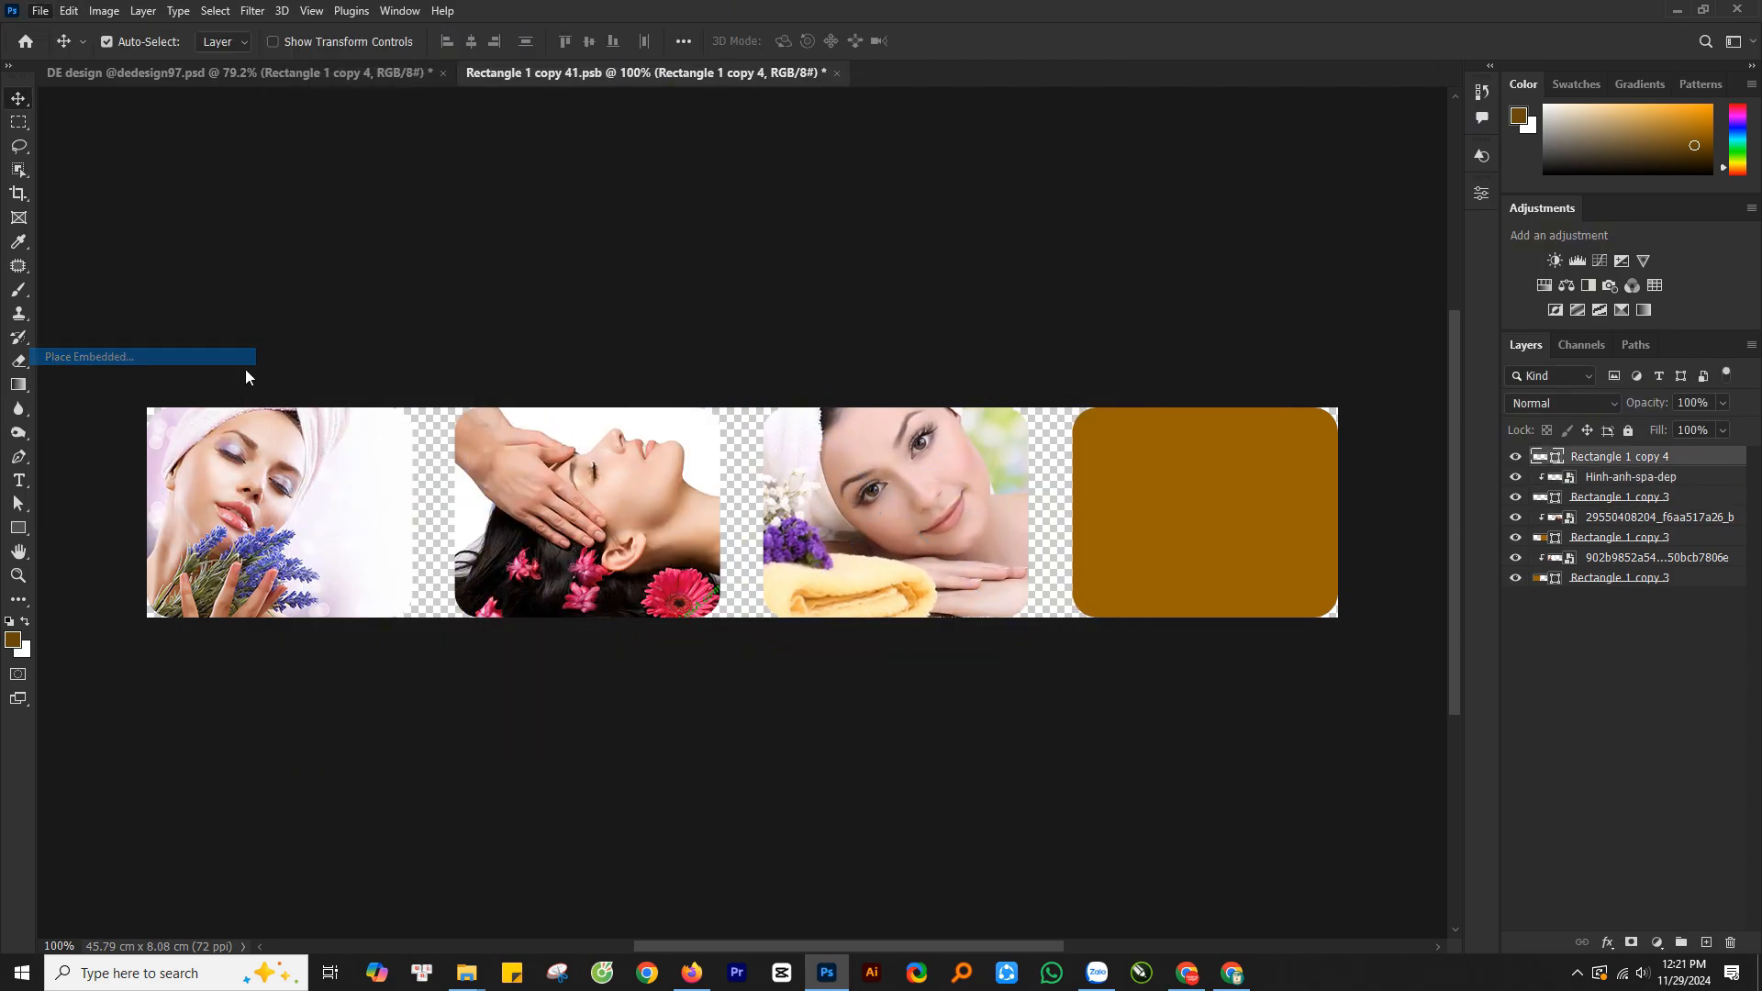
double_click(850, 509)
left_click_drag(881, 514, 1204, 514)
key("Return")
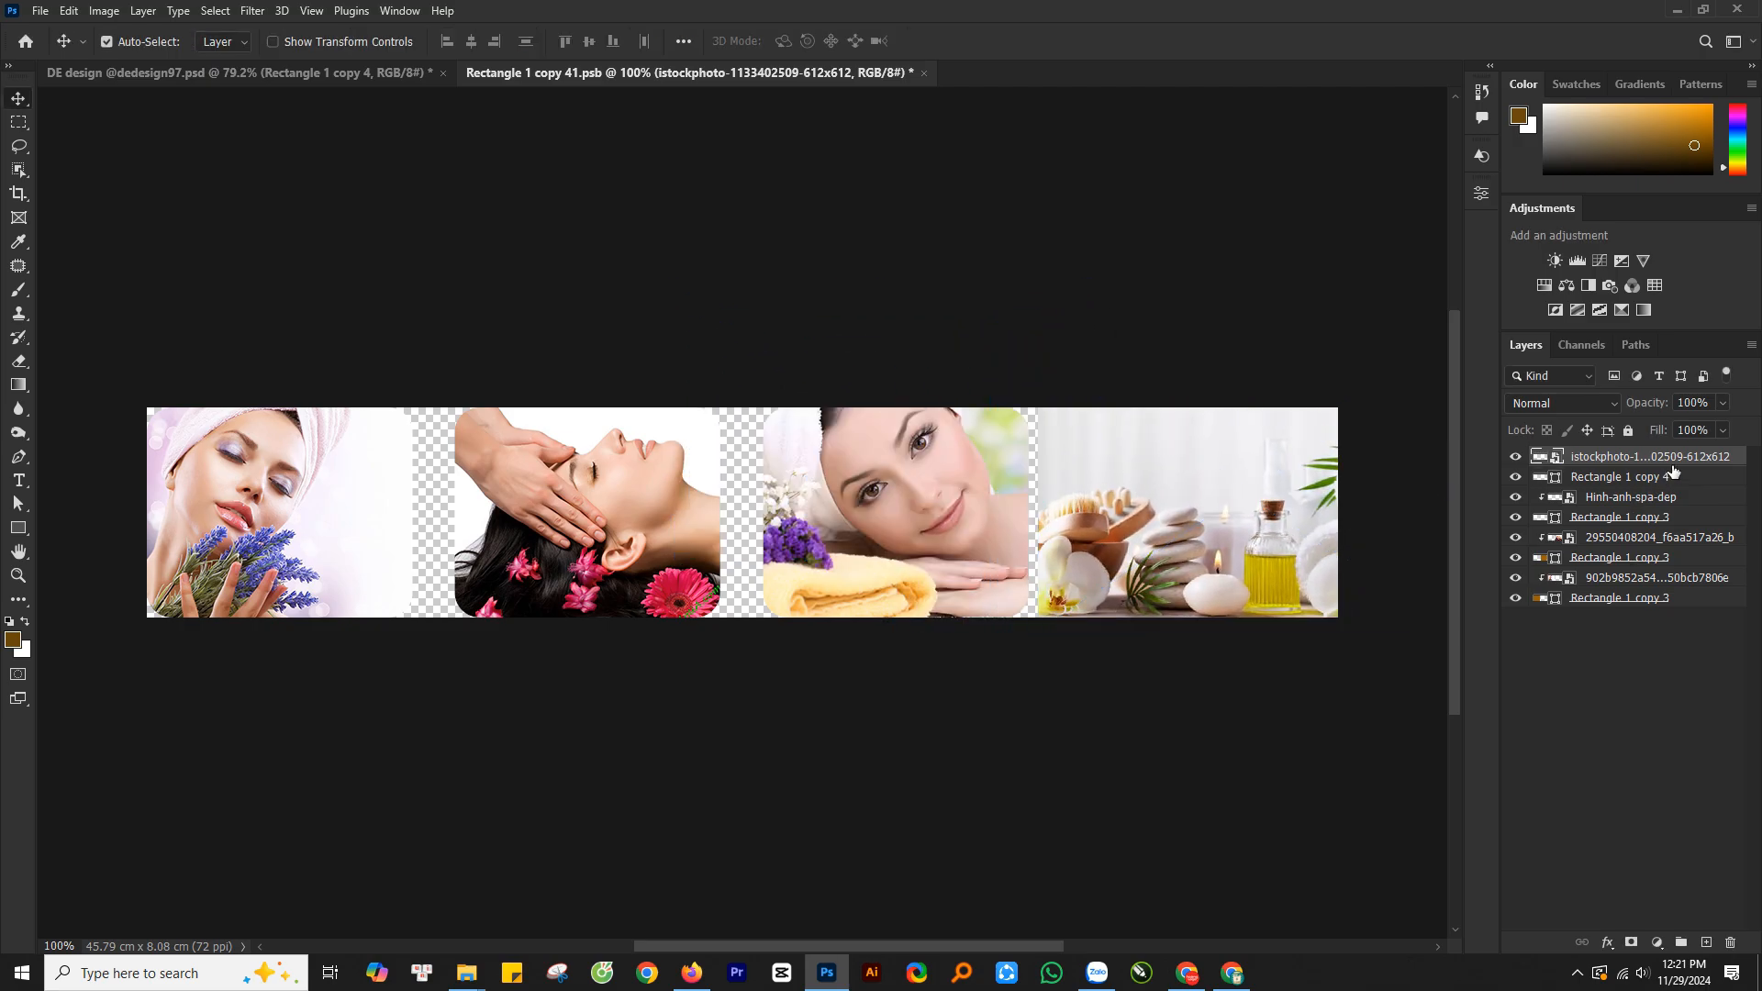
right_click(1643, 456)
left_click(1572, 486)
- Save the brown row's Smart Object contents and return to the main DE design document
left_click(41, 10)
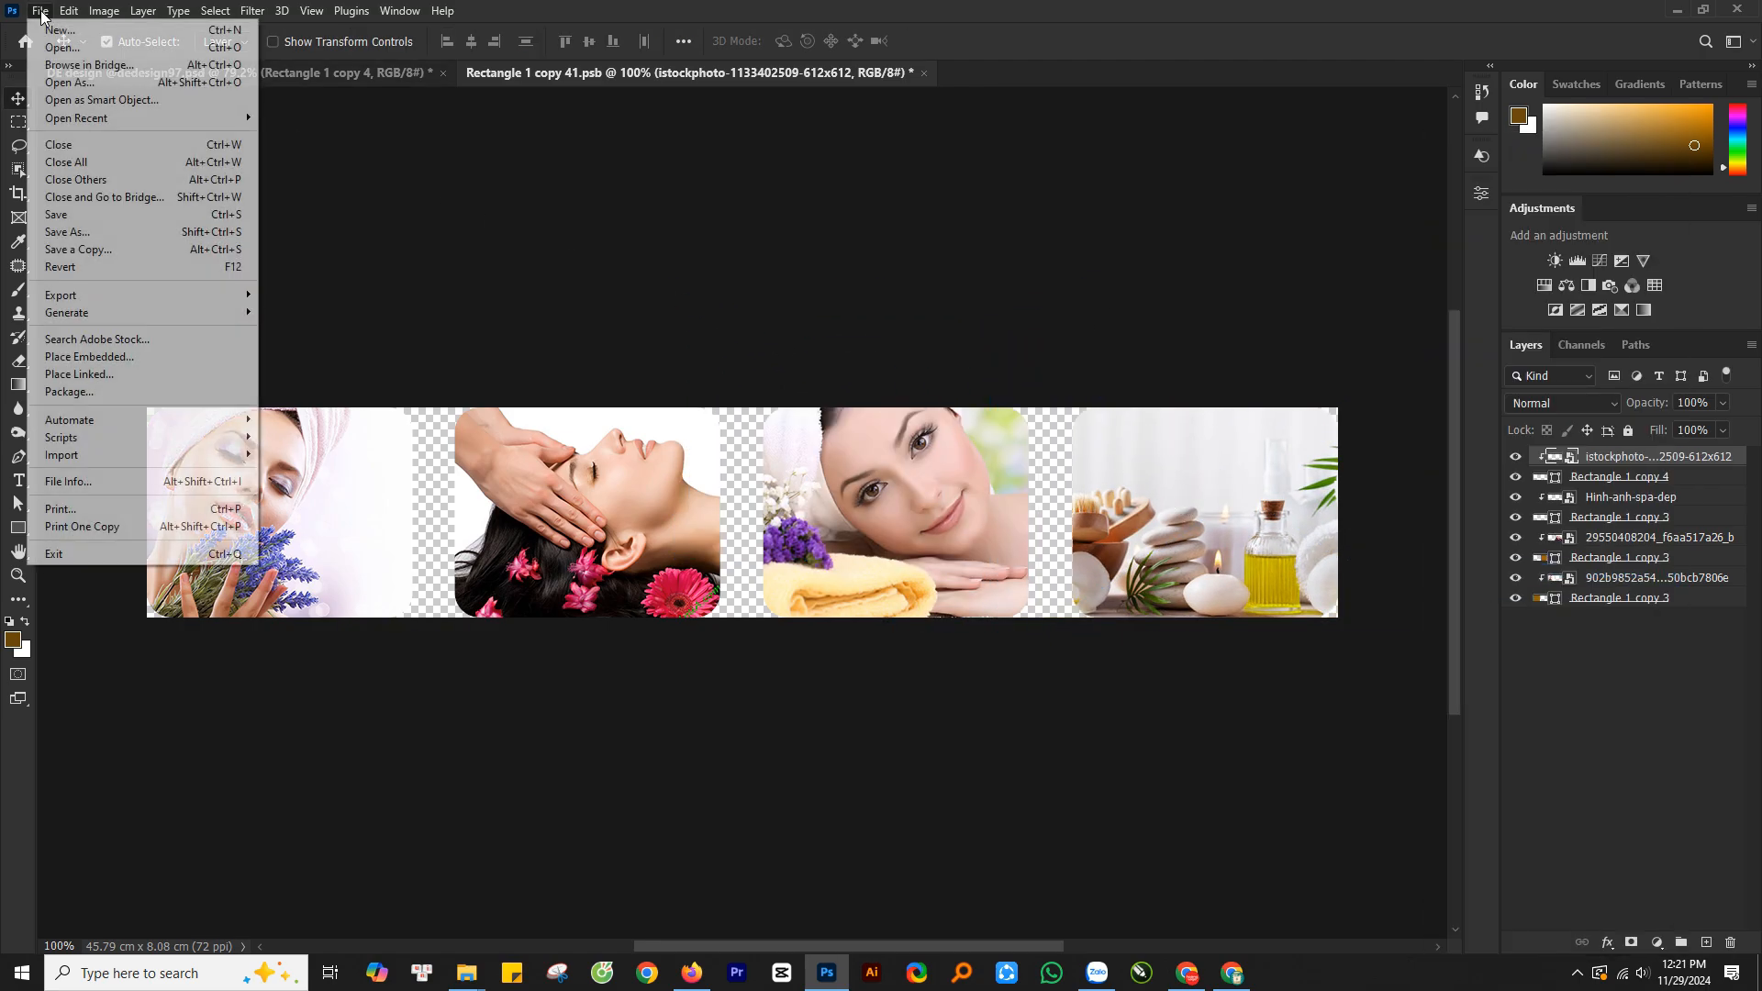
left_click(121, 213)
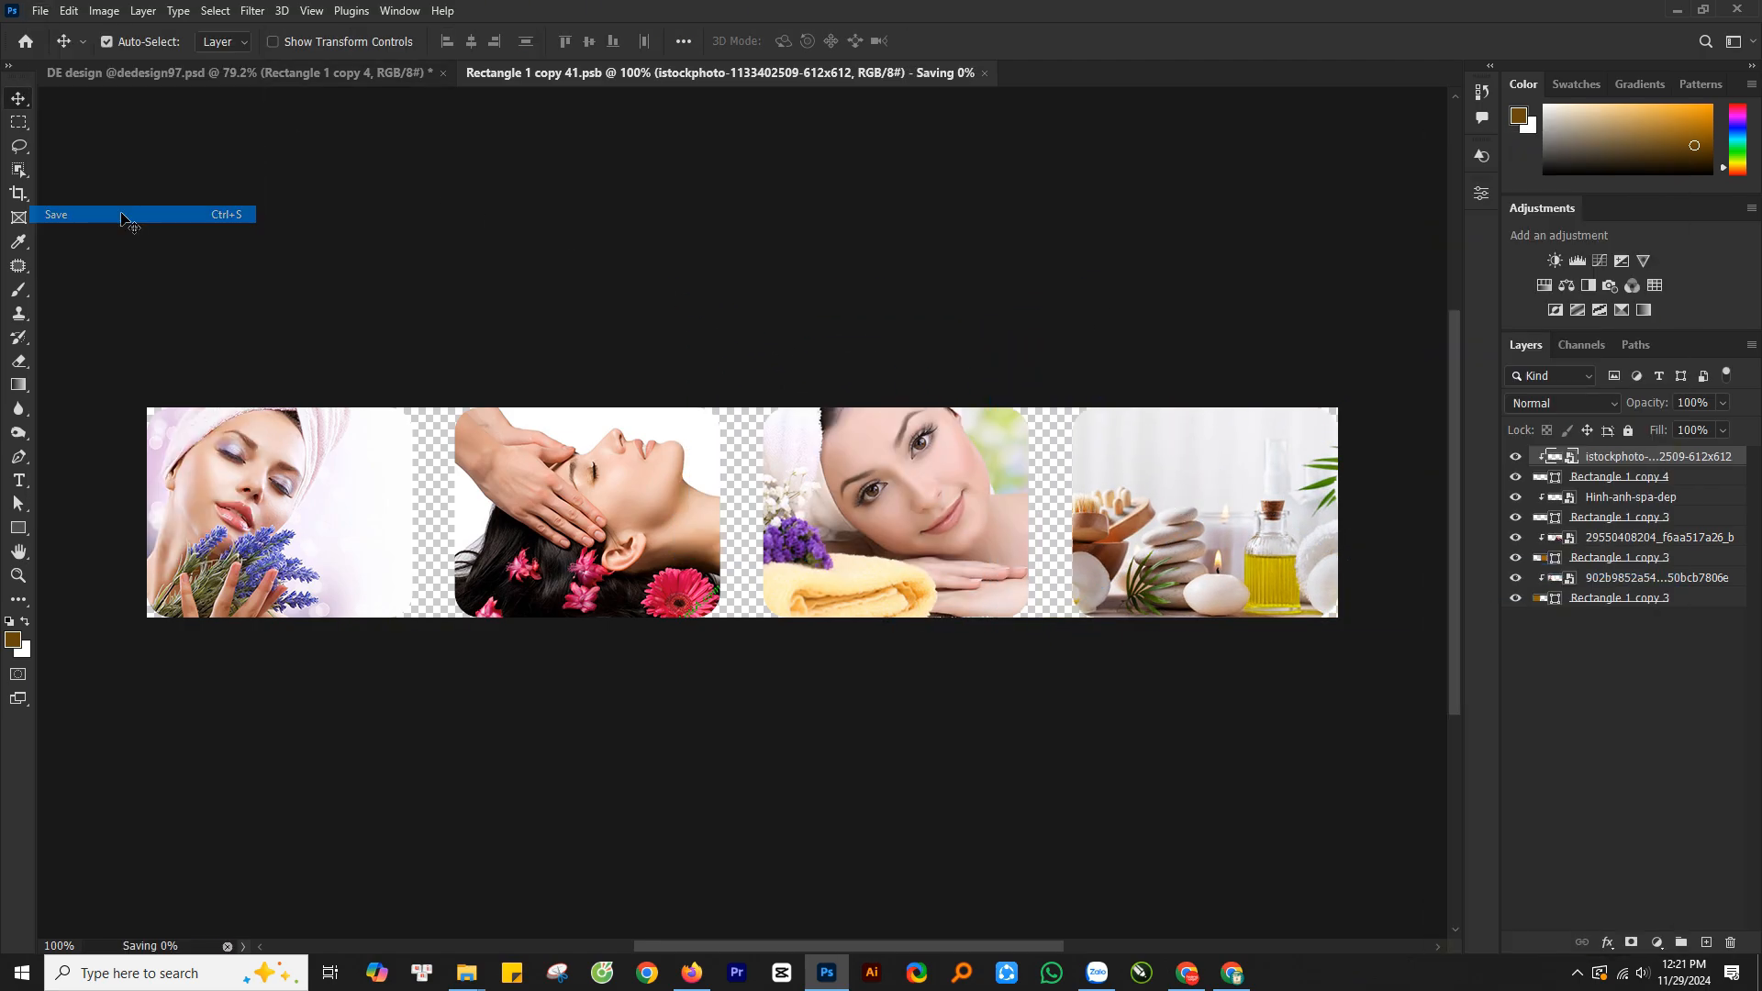
left_click(323, 70)
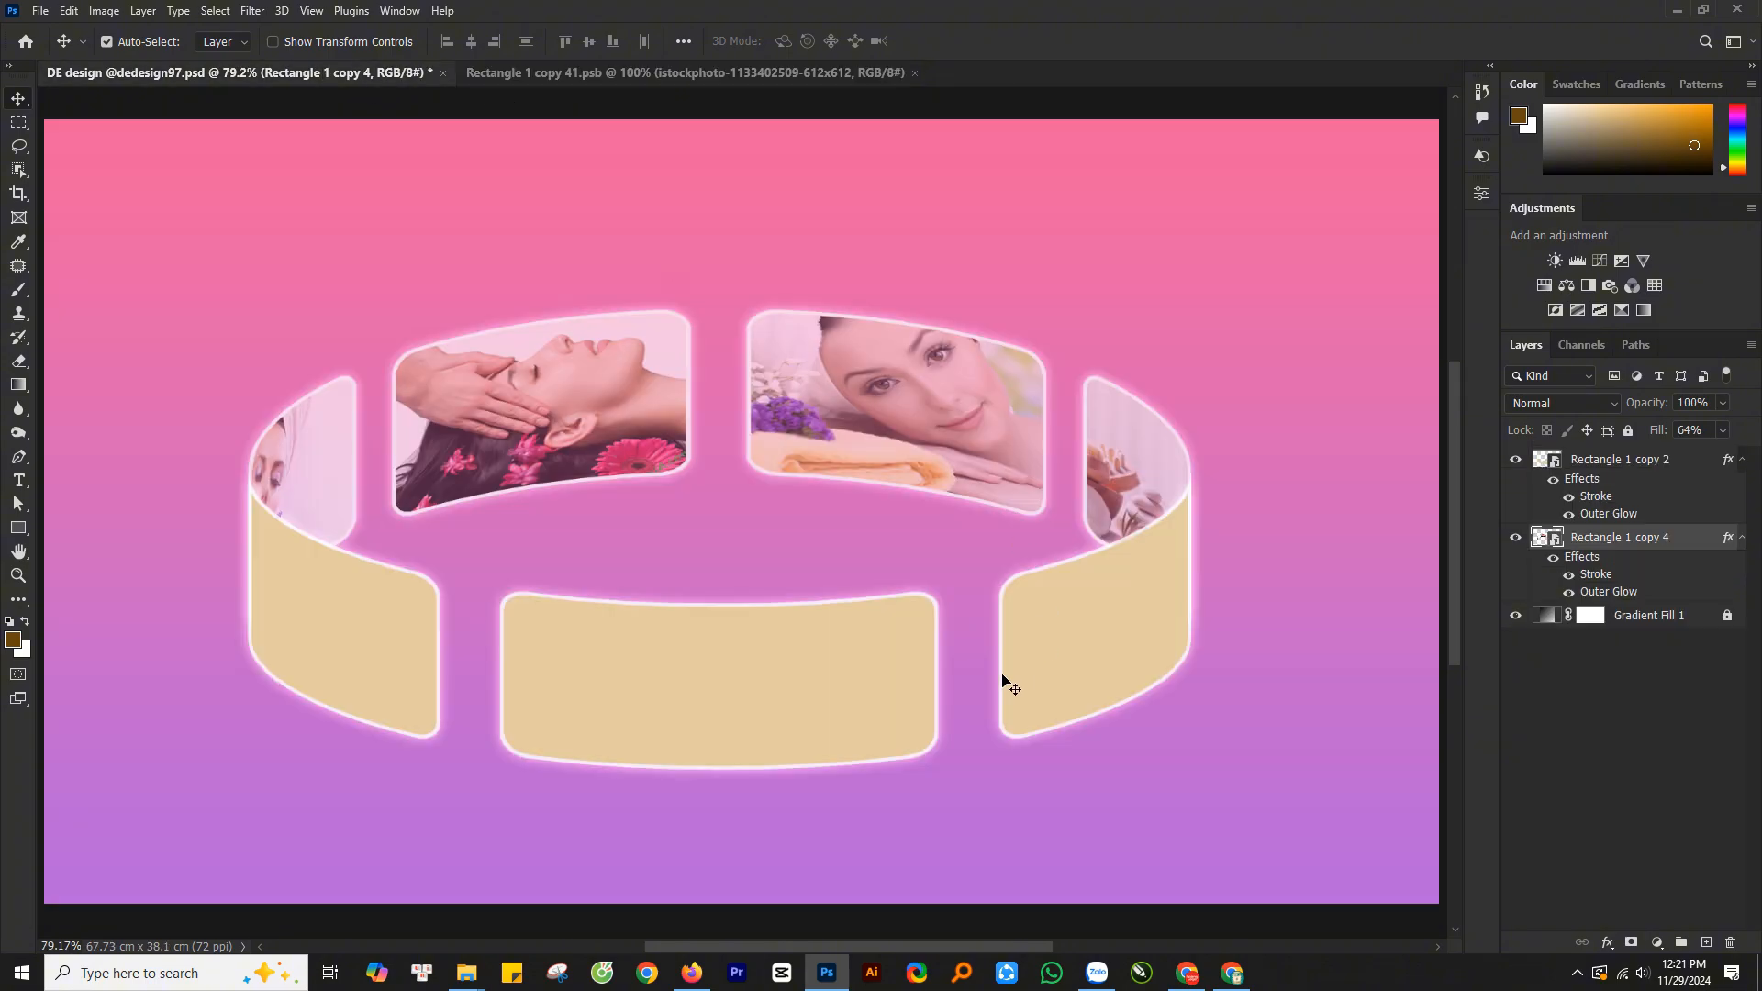
- Open the beige row's Smart Object contents and place the embedded image 902b9852a549ac316e3c4050bcb7806e, enlarged to cover the first panel
left_click(1553, 462)
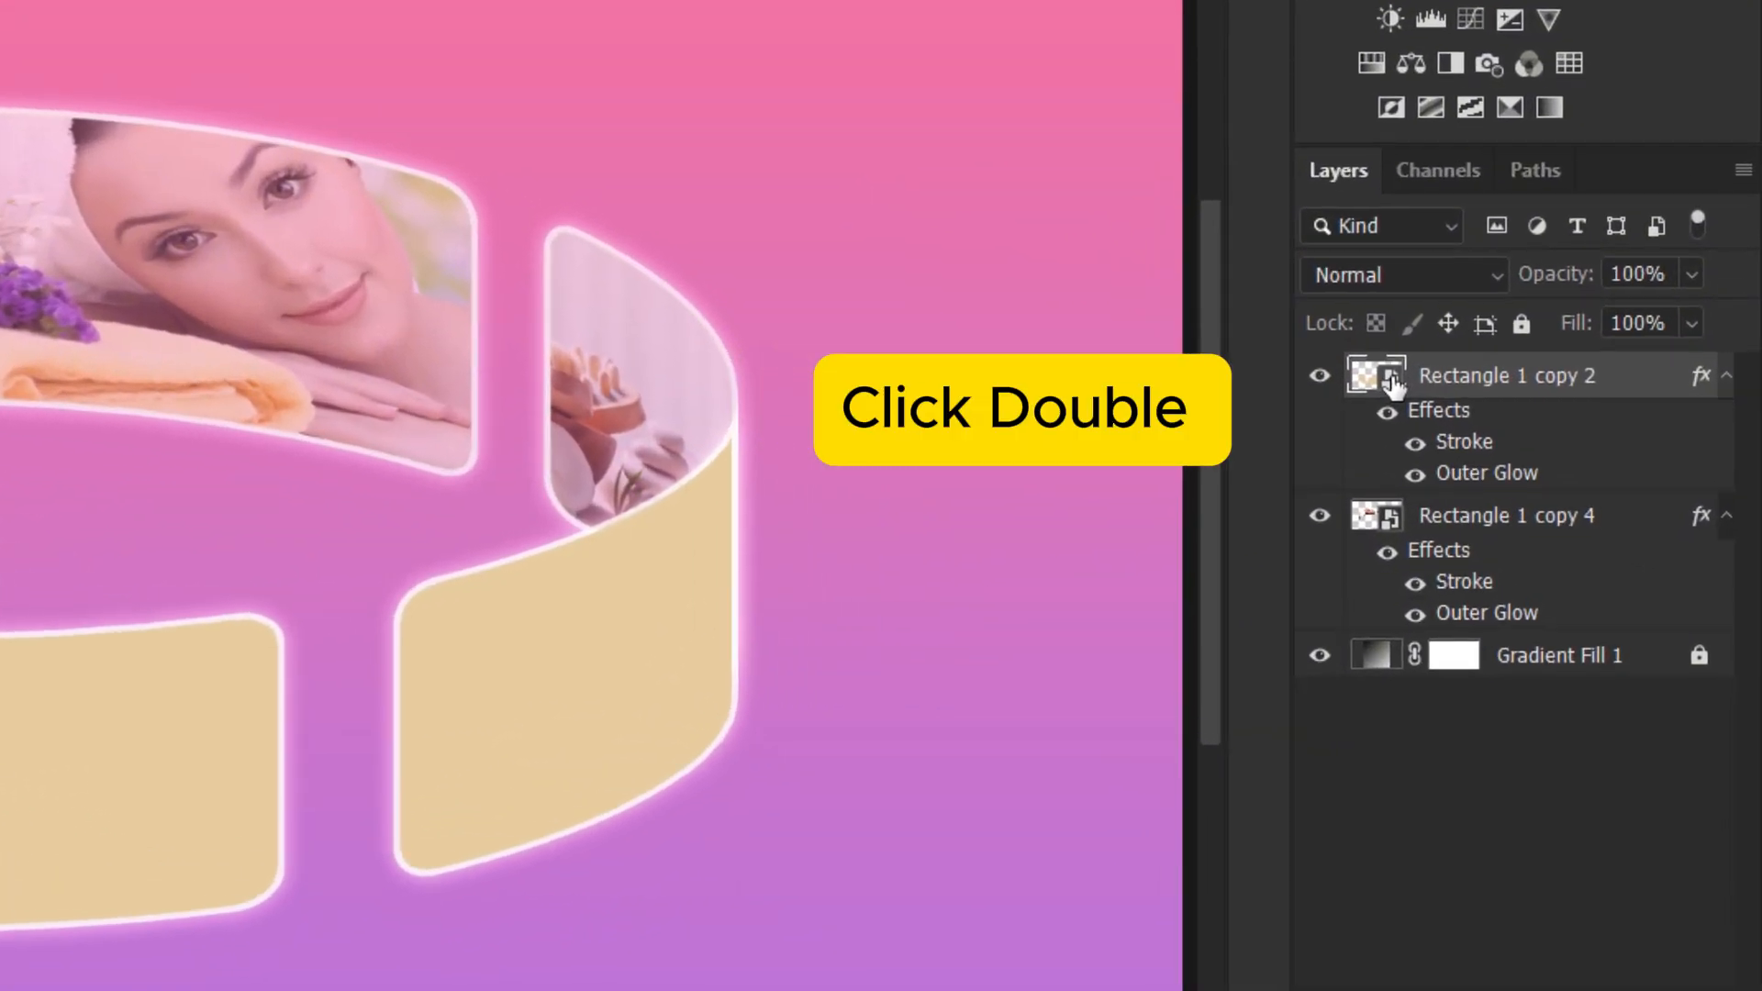
double_click(1392, 381)
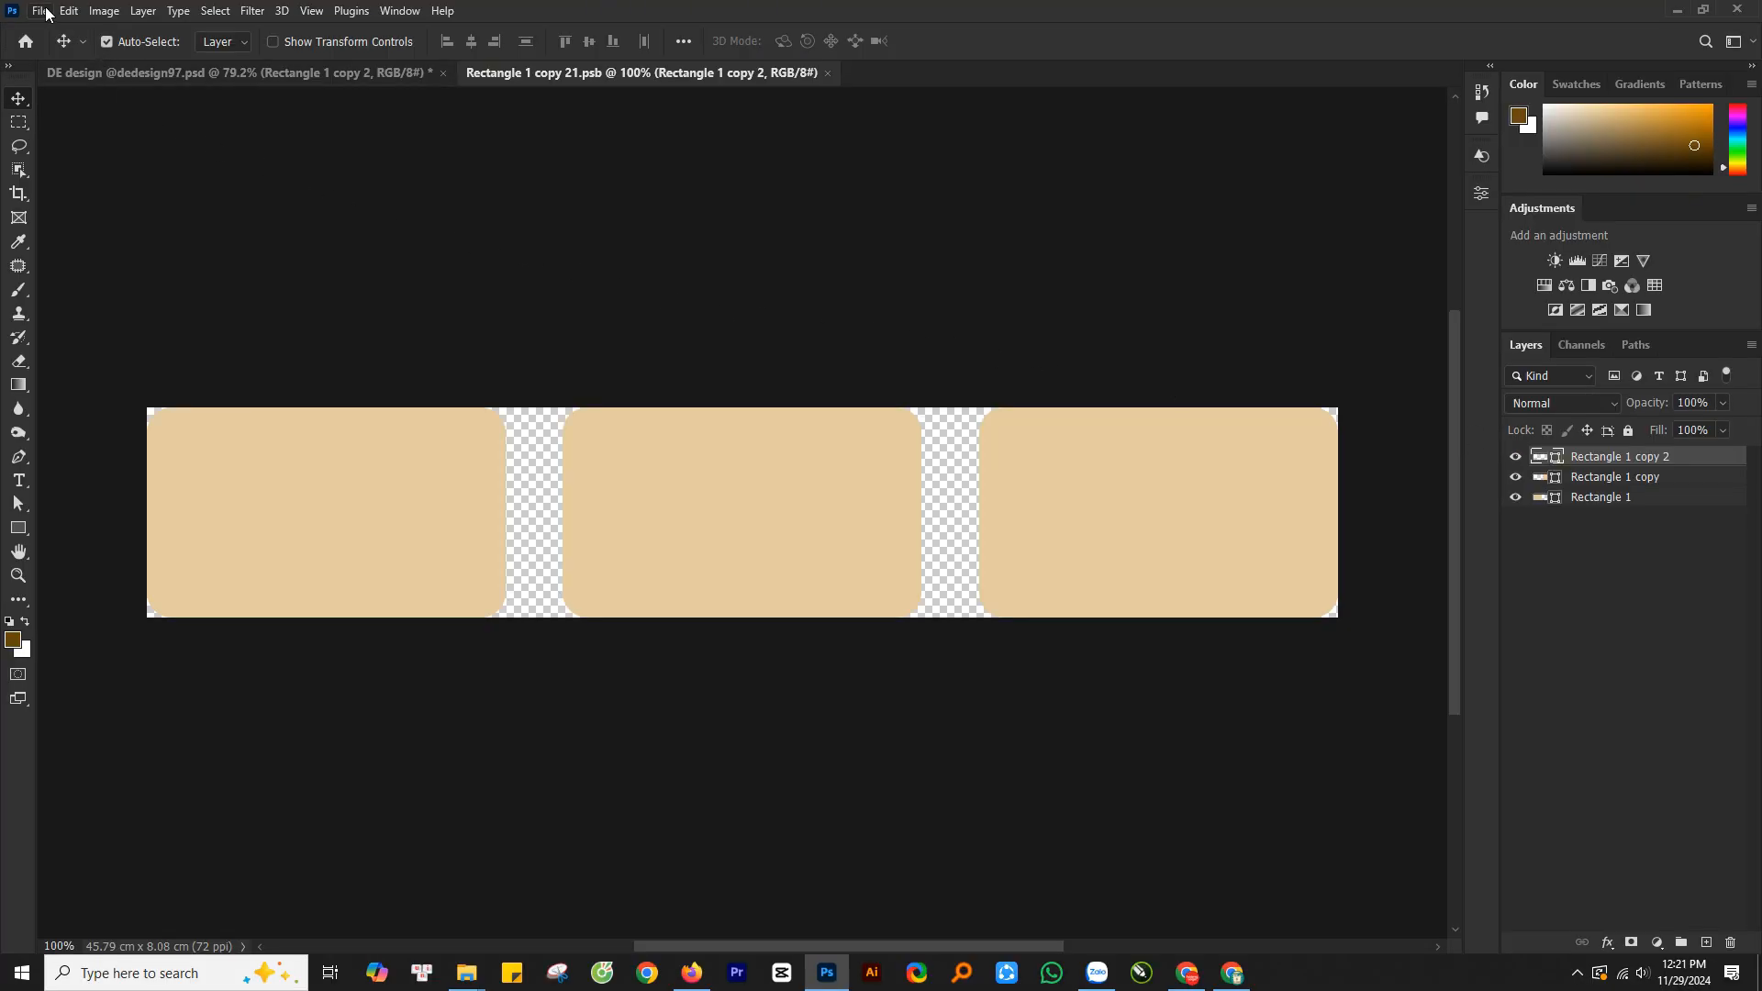
left_click(44, 11)
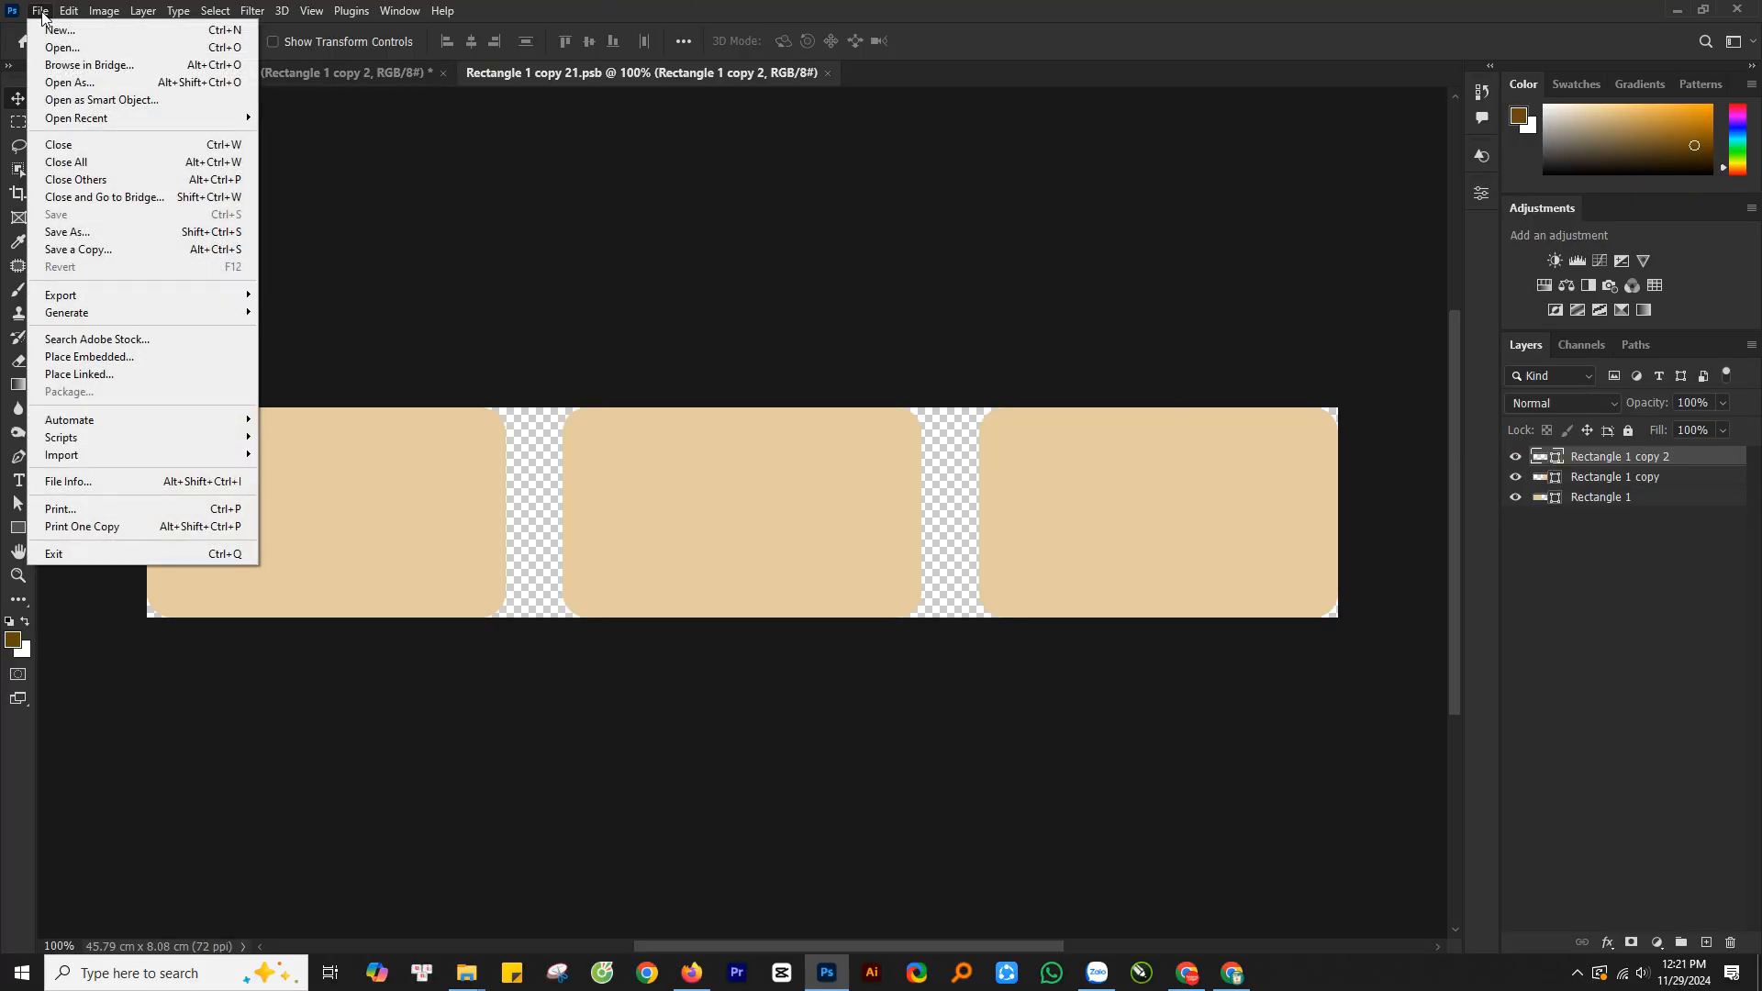
left_click(109, 357)
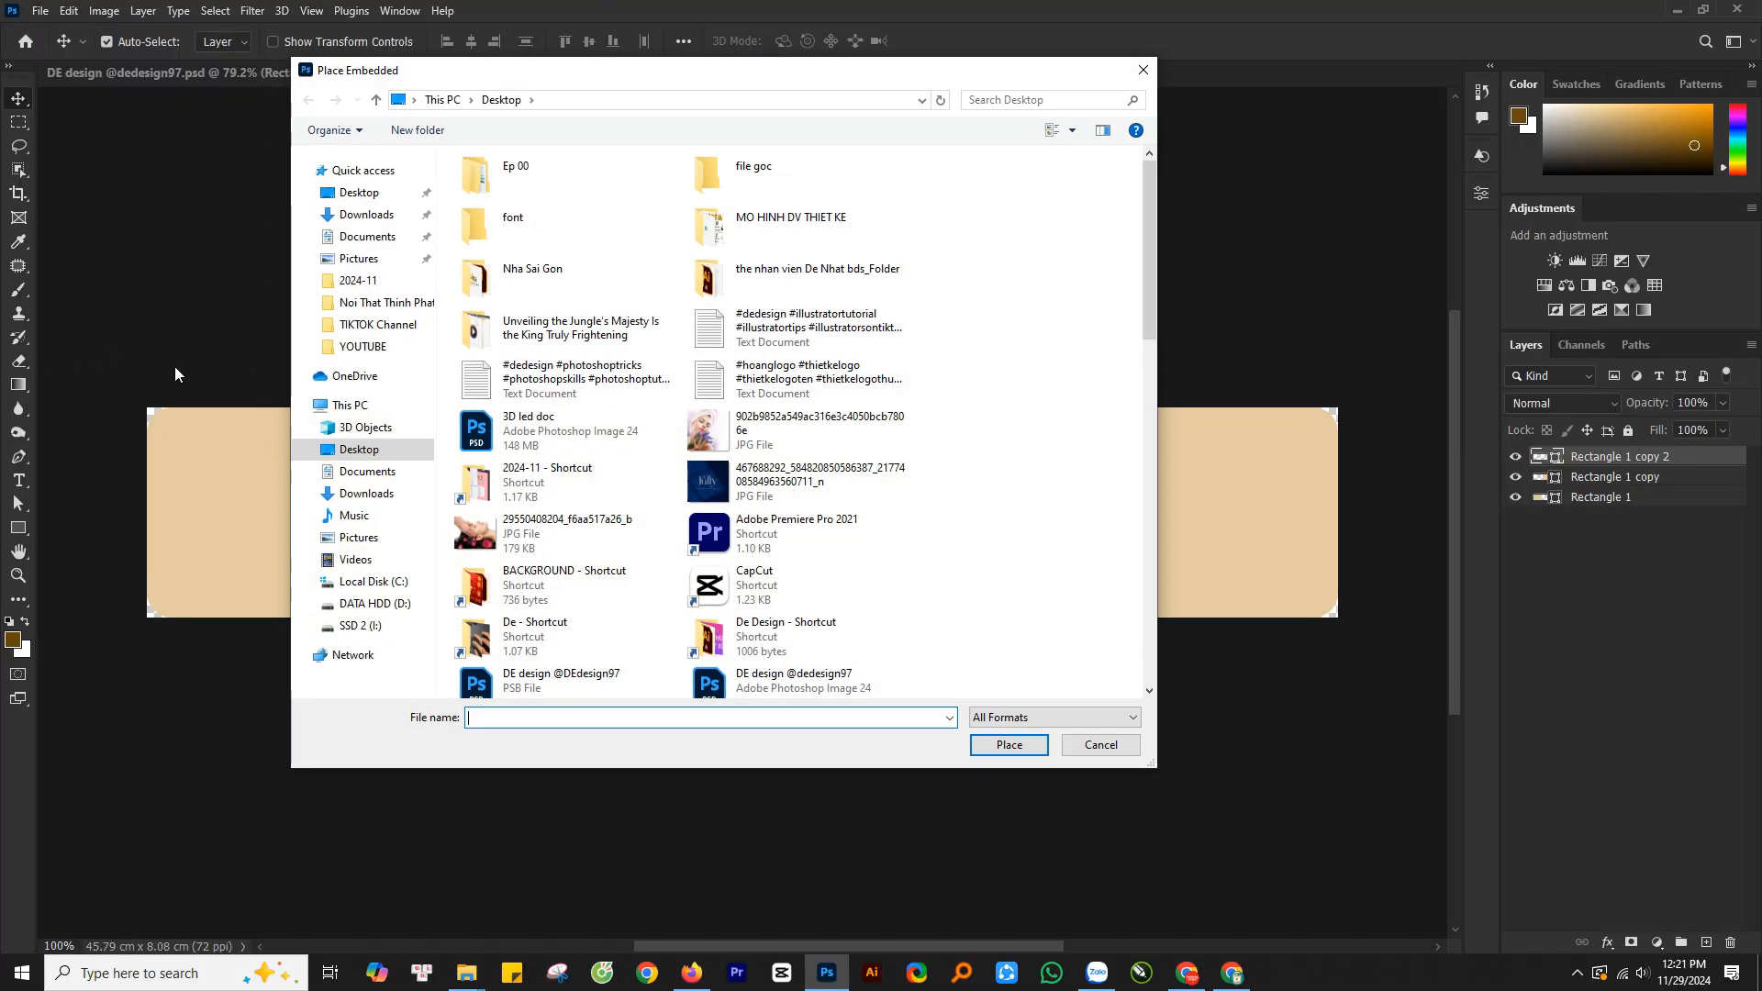
double_click(777, 432)
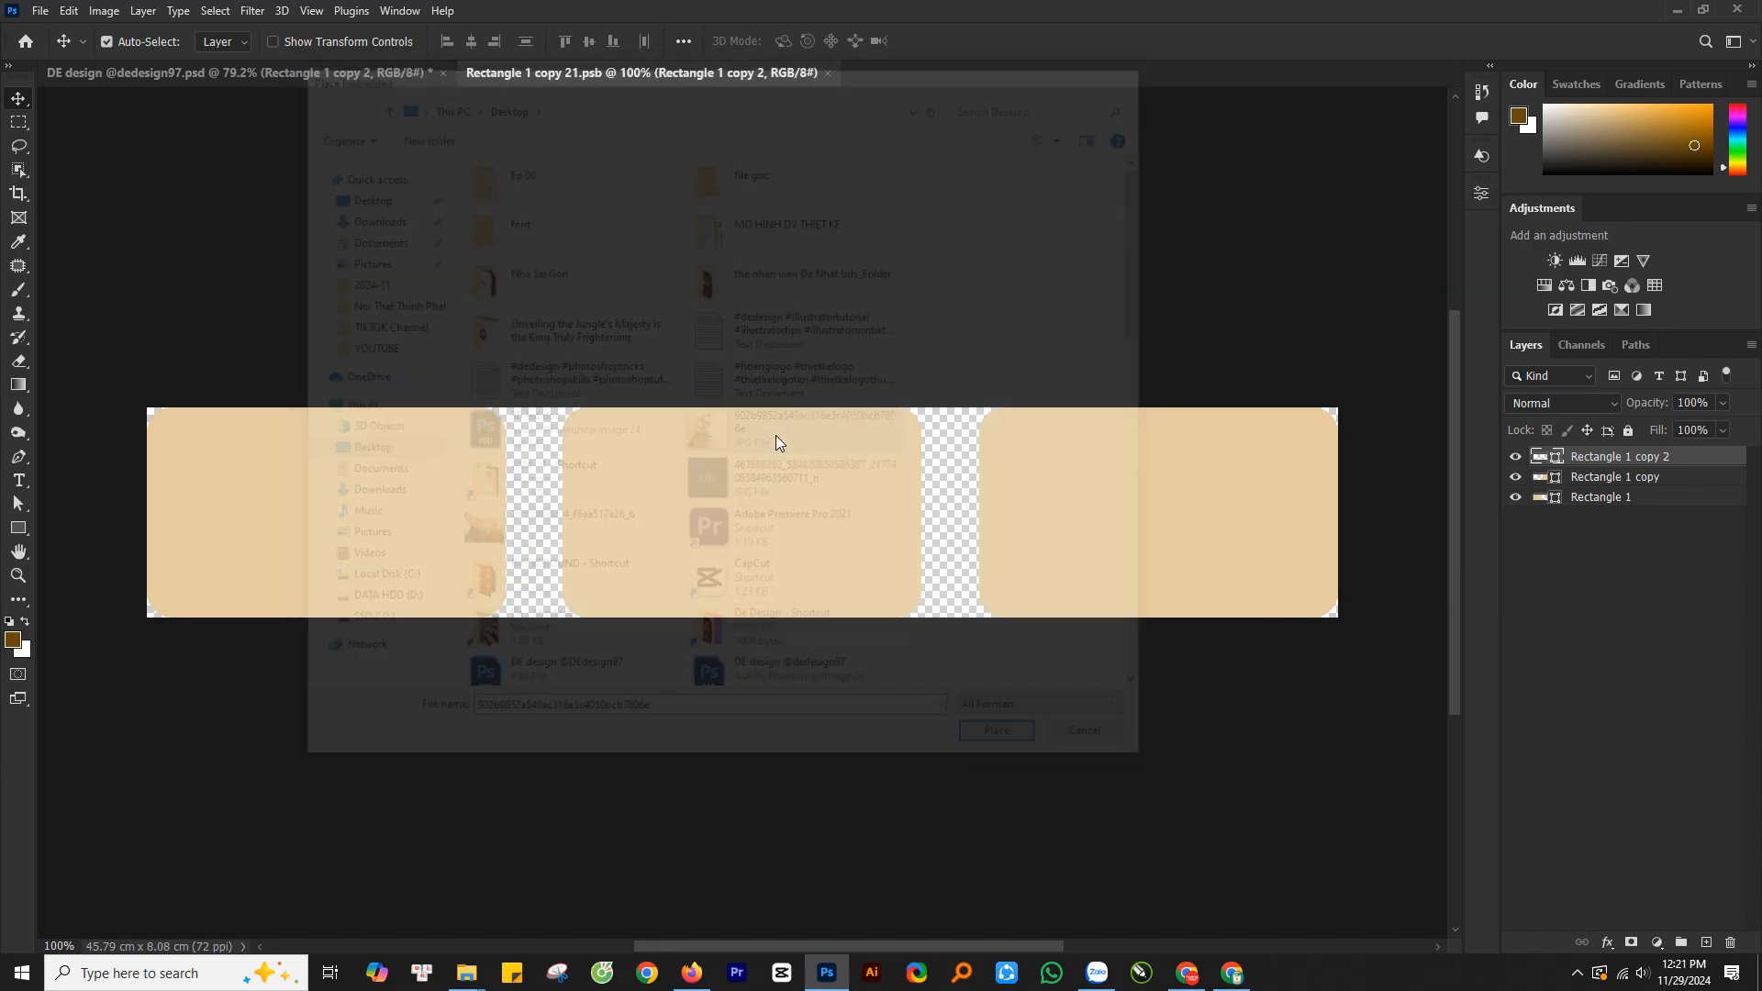
left_click_drag(748, 541, 366, 540)
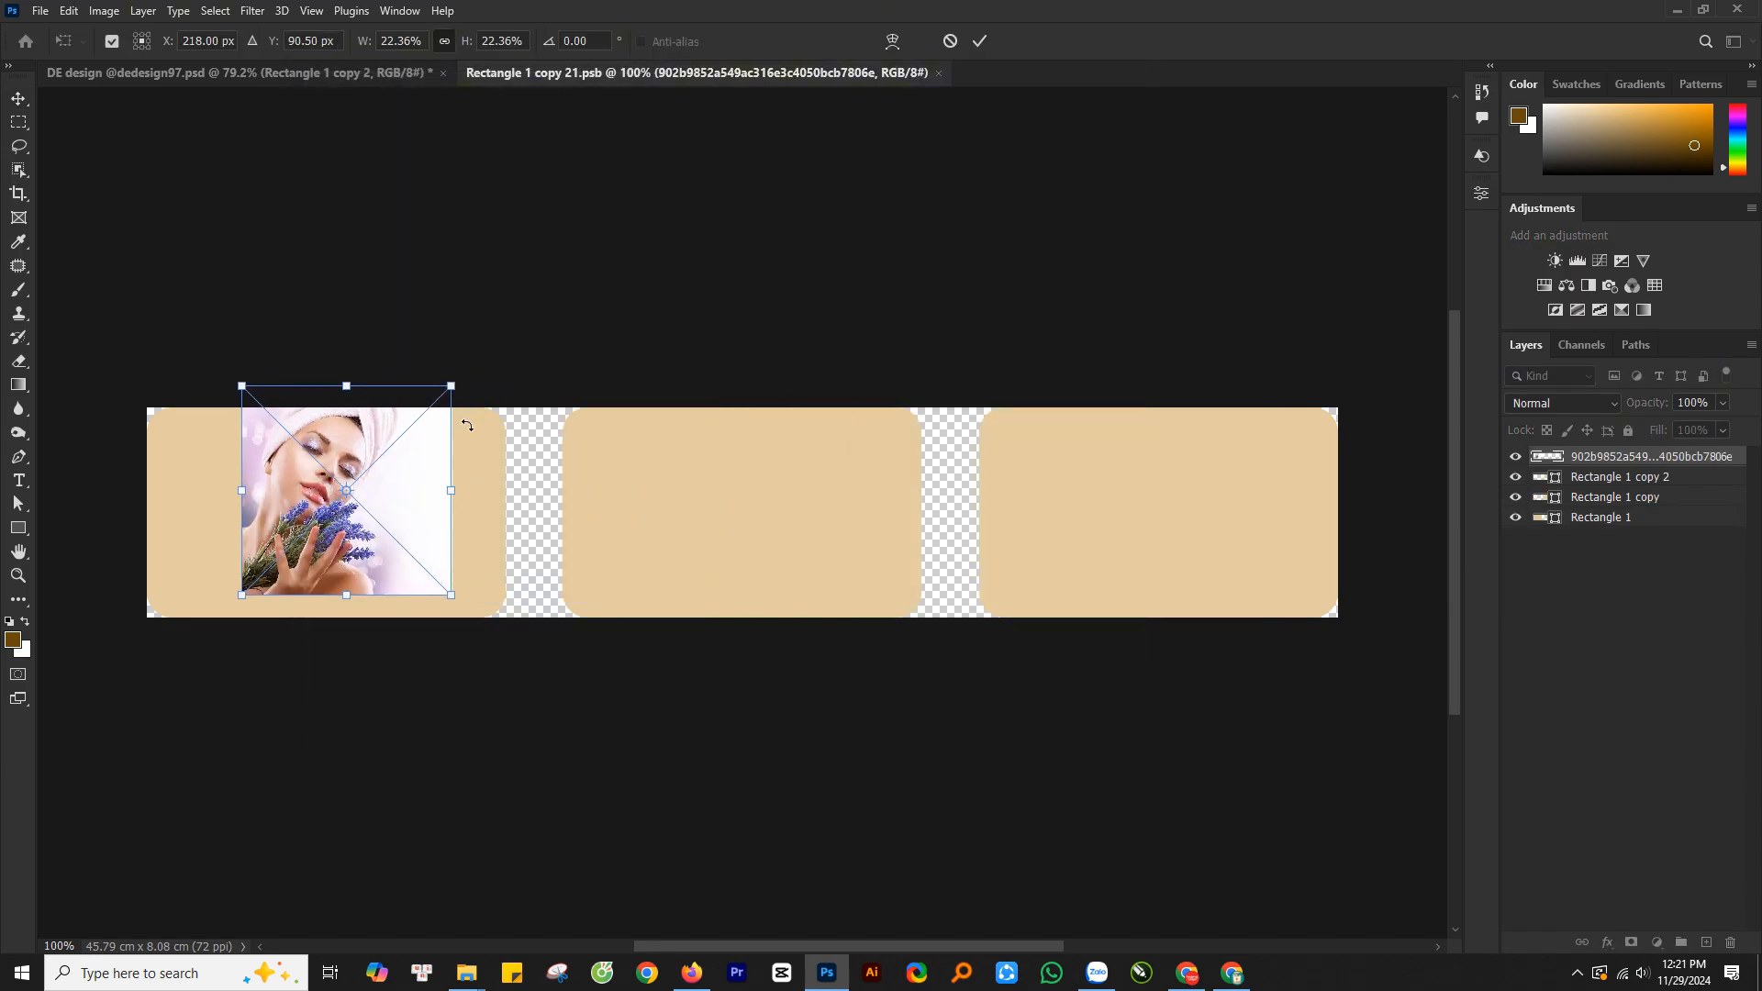
left_click_drag(451, 385, 602, 232)
left_click_drag(547, 450, 326, 496)
key("Return")
left_click(237, 487)
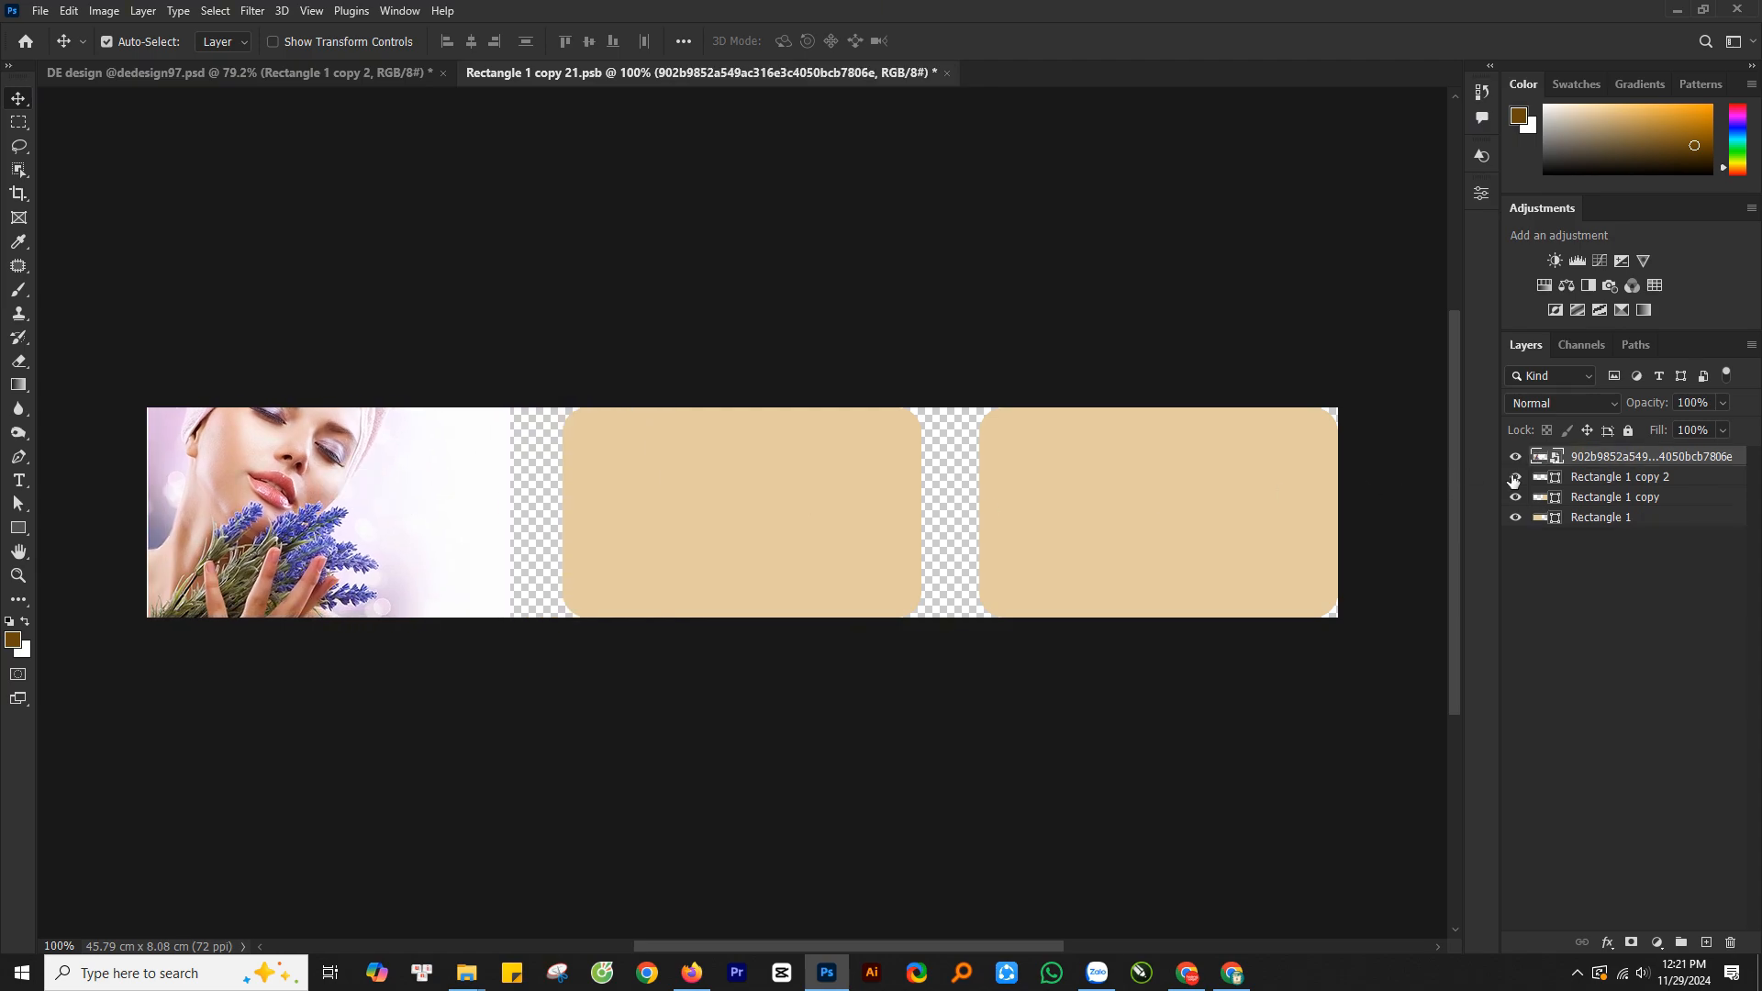
- Reorder the lavender portrait directly above the Rectangle 1 layer and clip it to the first beige panel
left_click_drag(1601, 466, 1618, 512)
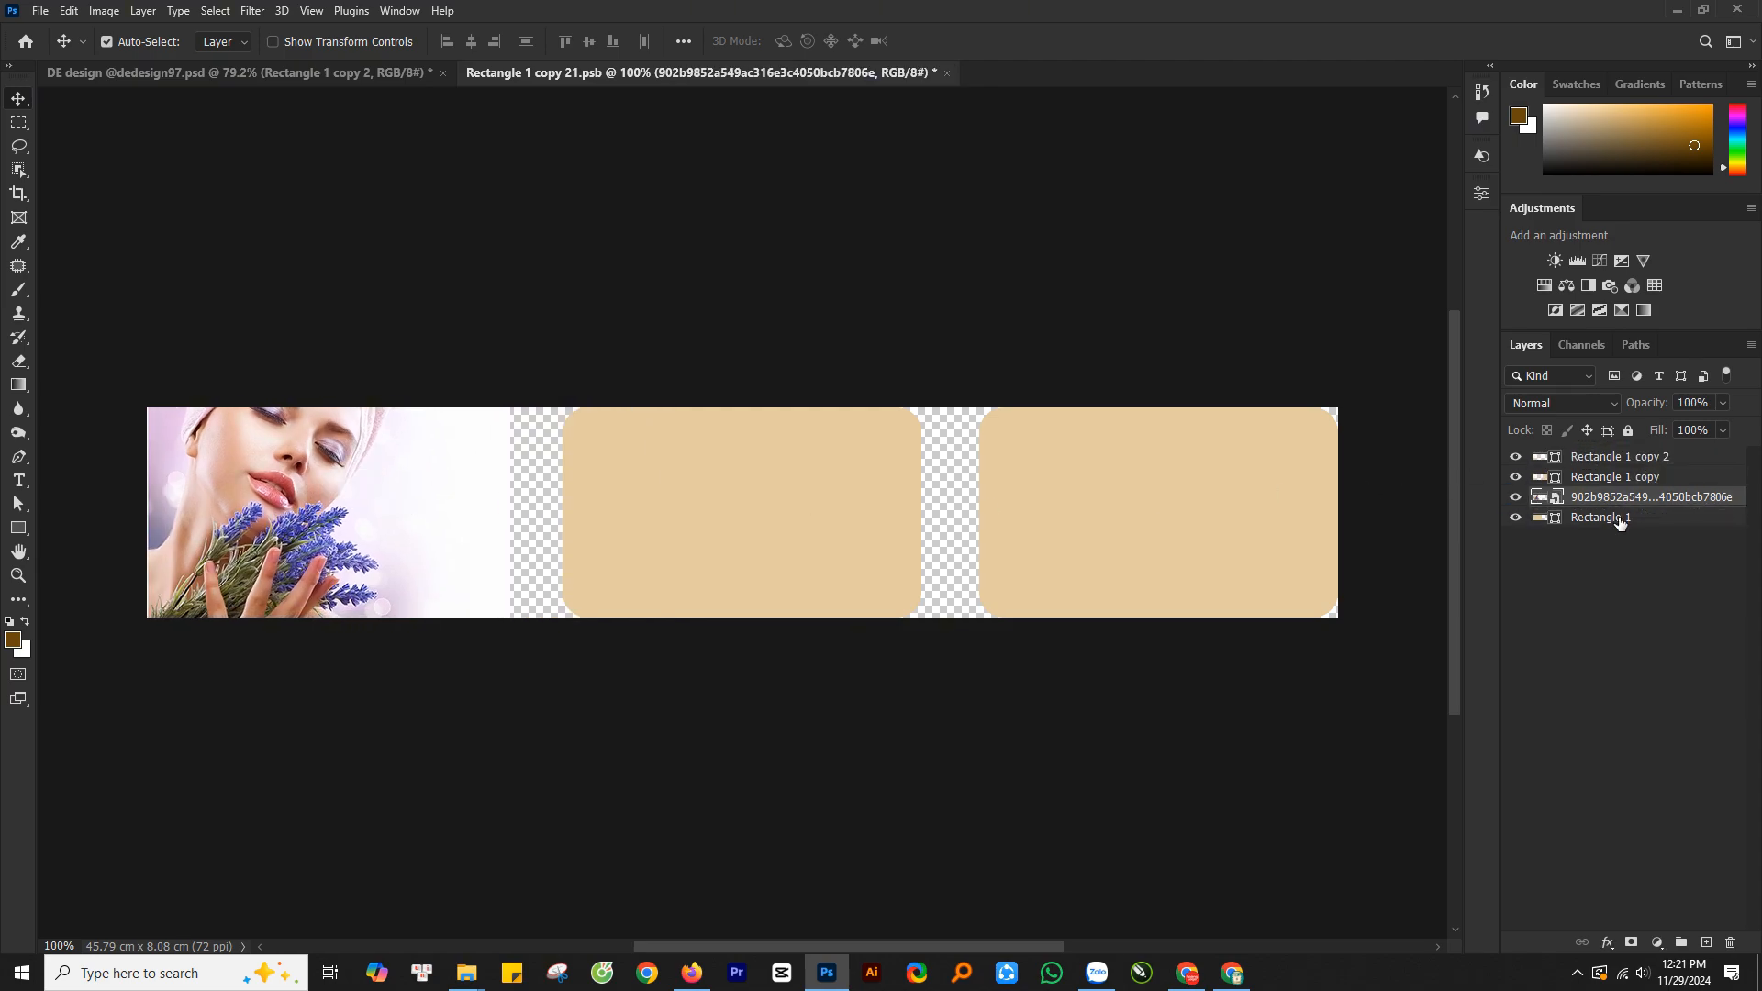
left_click(1625, 518, "shift")
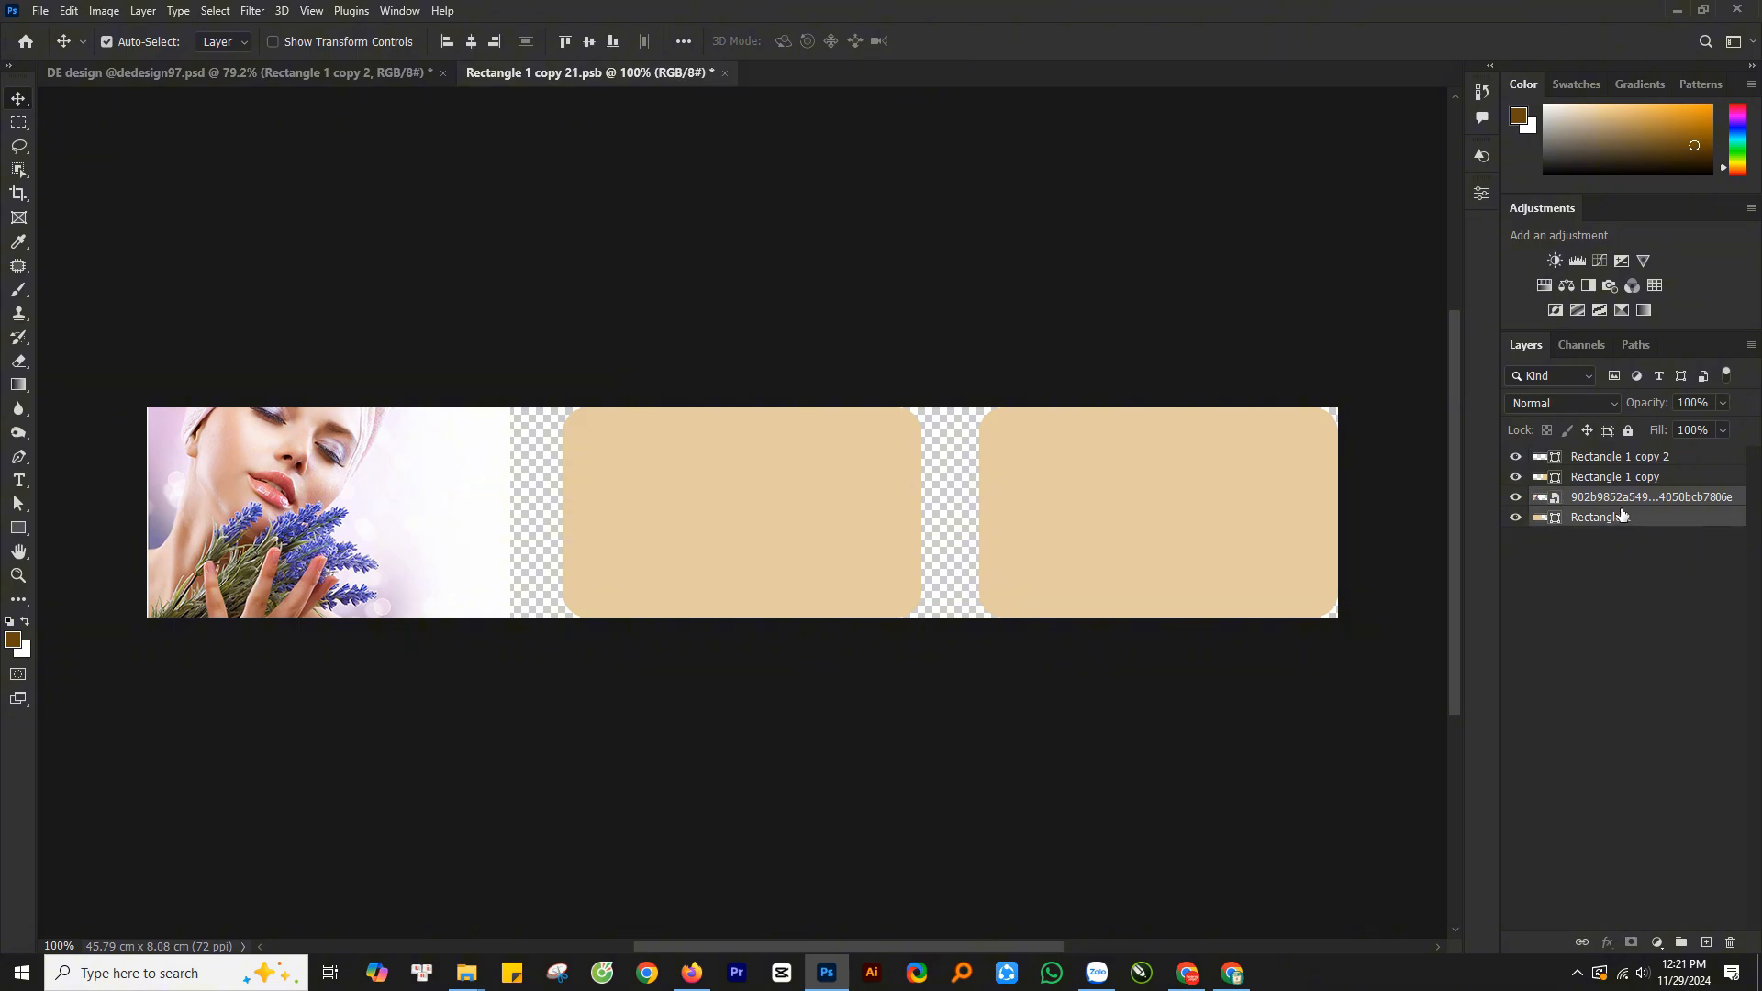
left_click(1624, 498, "alt")
left_click(1615, 477)
left_click(40, 11)
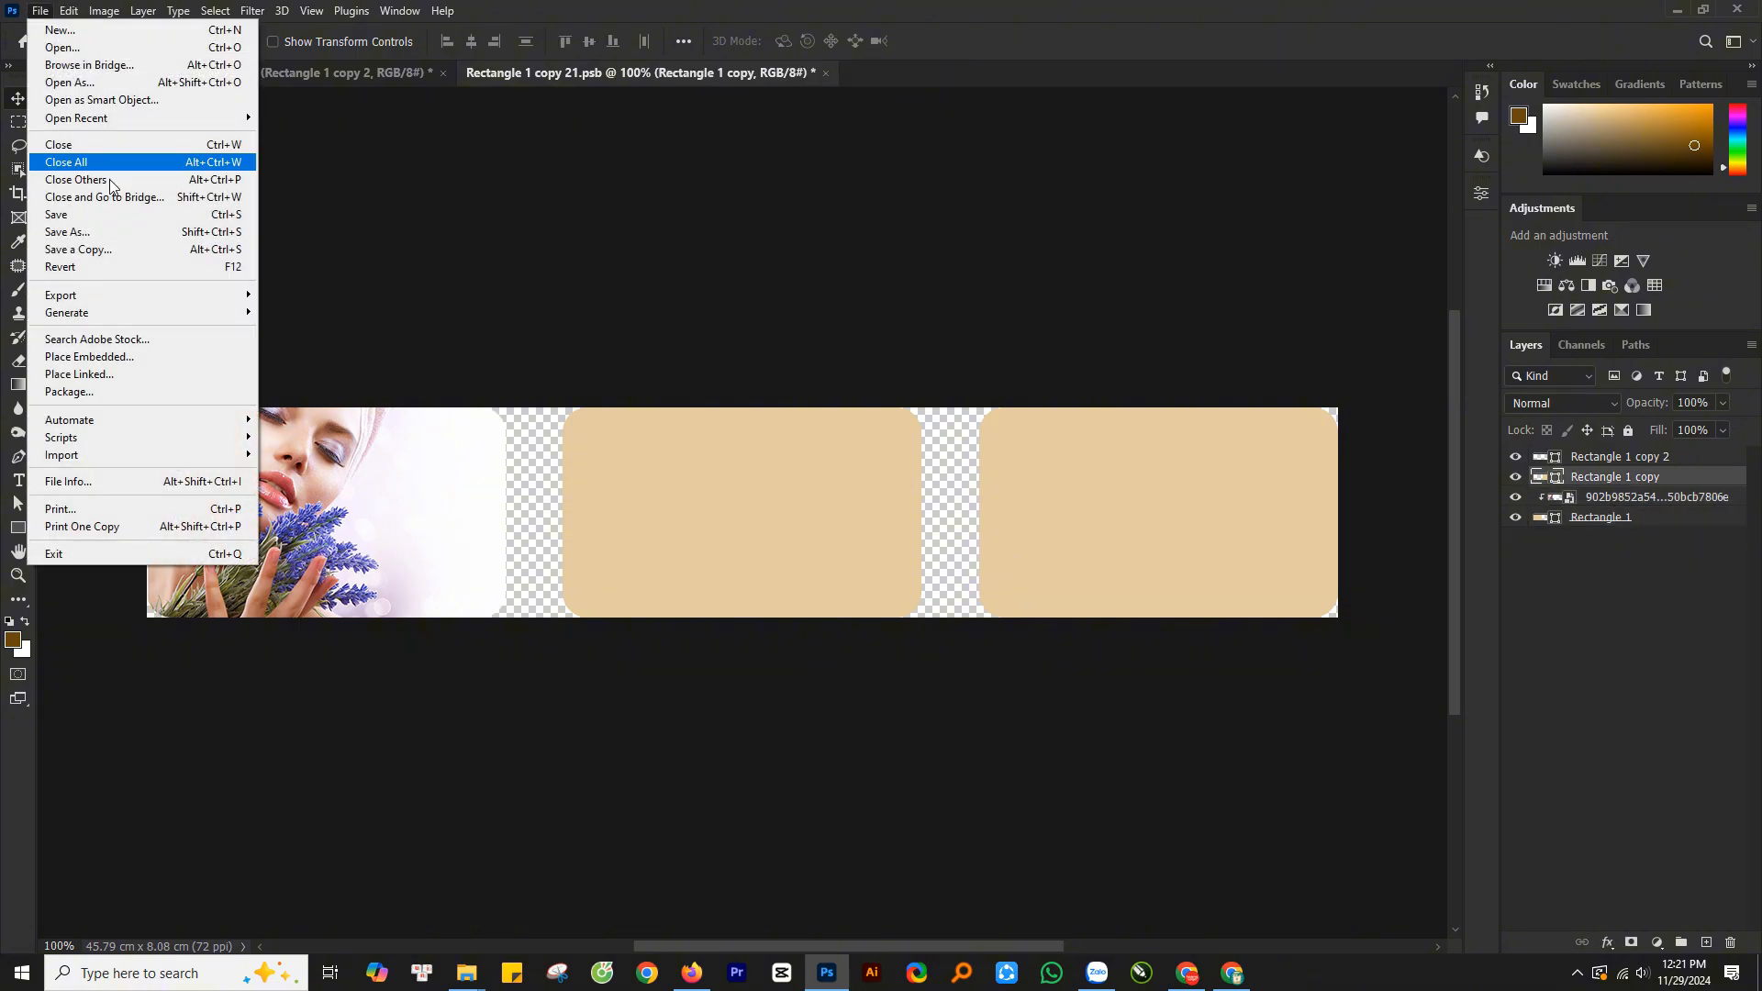
left_click(73, 344)
double_click(563, 549)
left_click_drag(876, 408, 842, 474)
key("Return")
left_click(860, 436)
left_click(1655, 497)
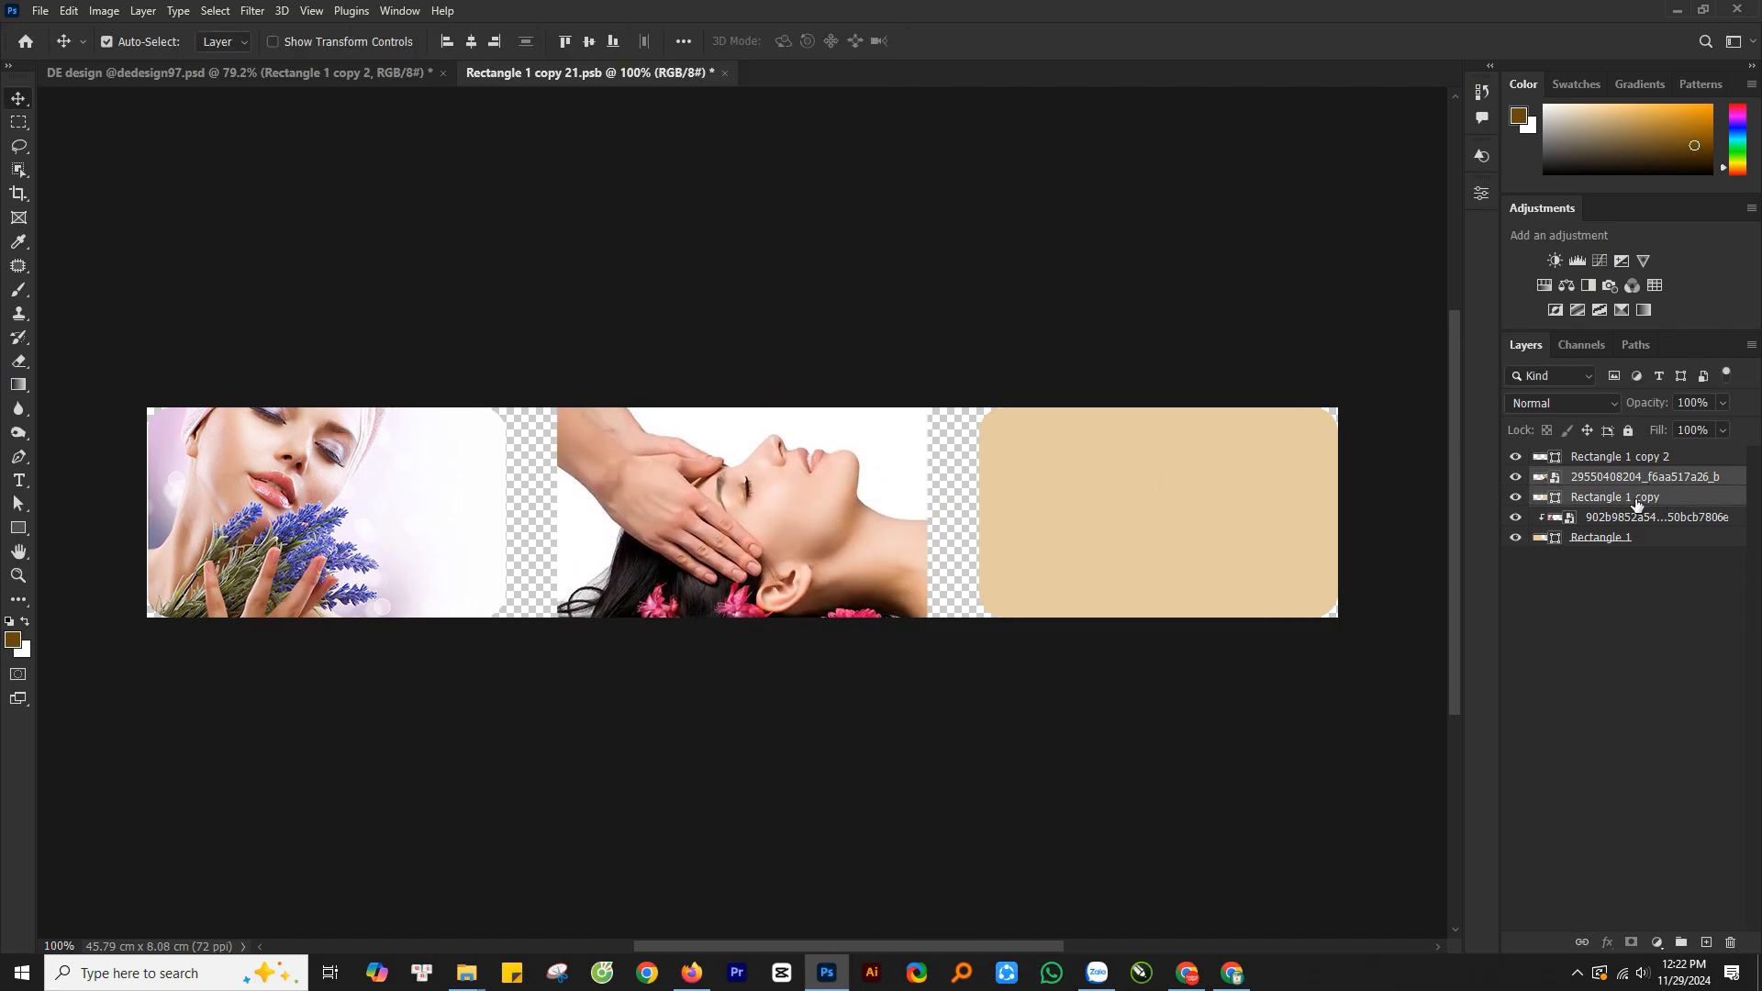
left_click(1625, 486, "alt")
- Place the embedded image Hinh-anh-spa-dep above the Rectangle 1 copy 2 layer and enlarge it to cover the third beige panel
left_click(1122, 481)
left_click(40, 10)
left_click(89, 356)
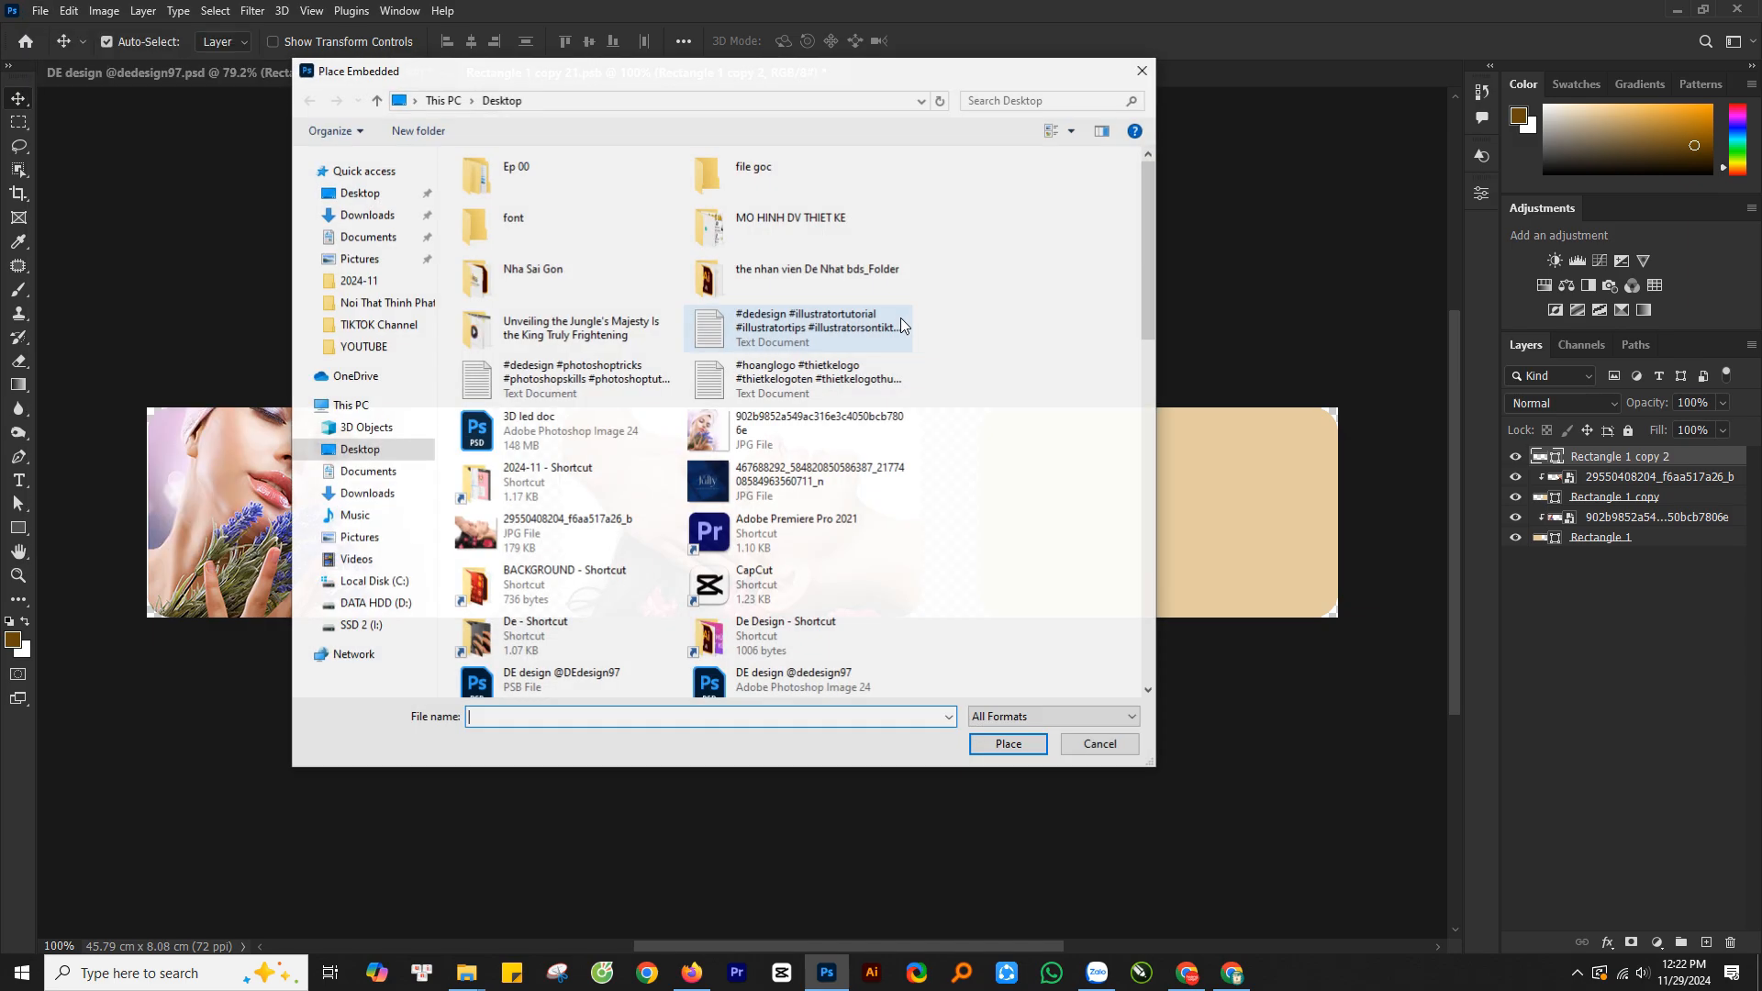
scroll(547, 535, "down", 5)
double_click(548, 534)
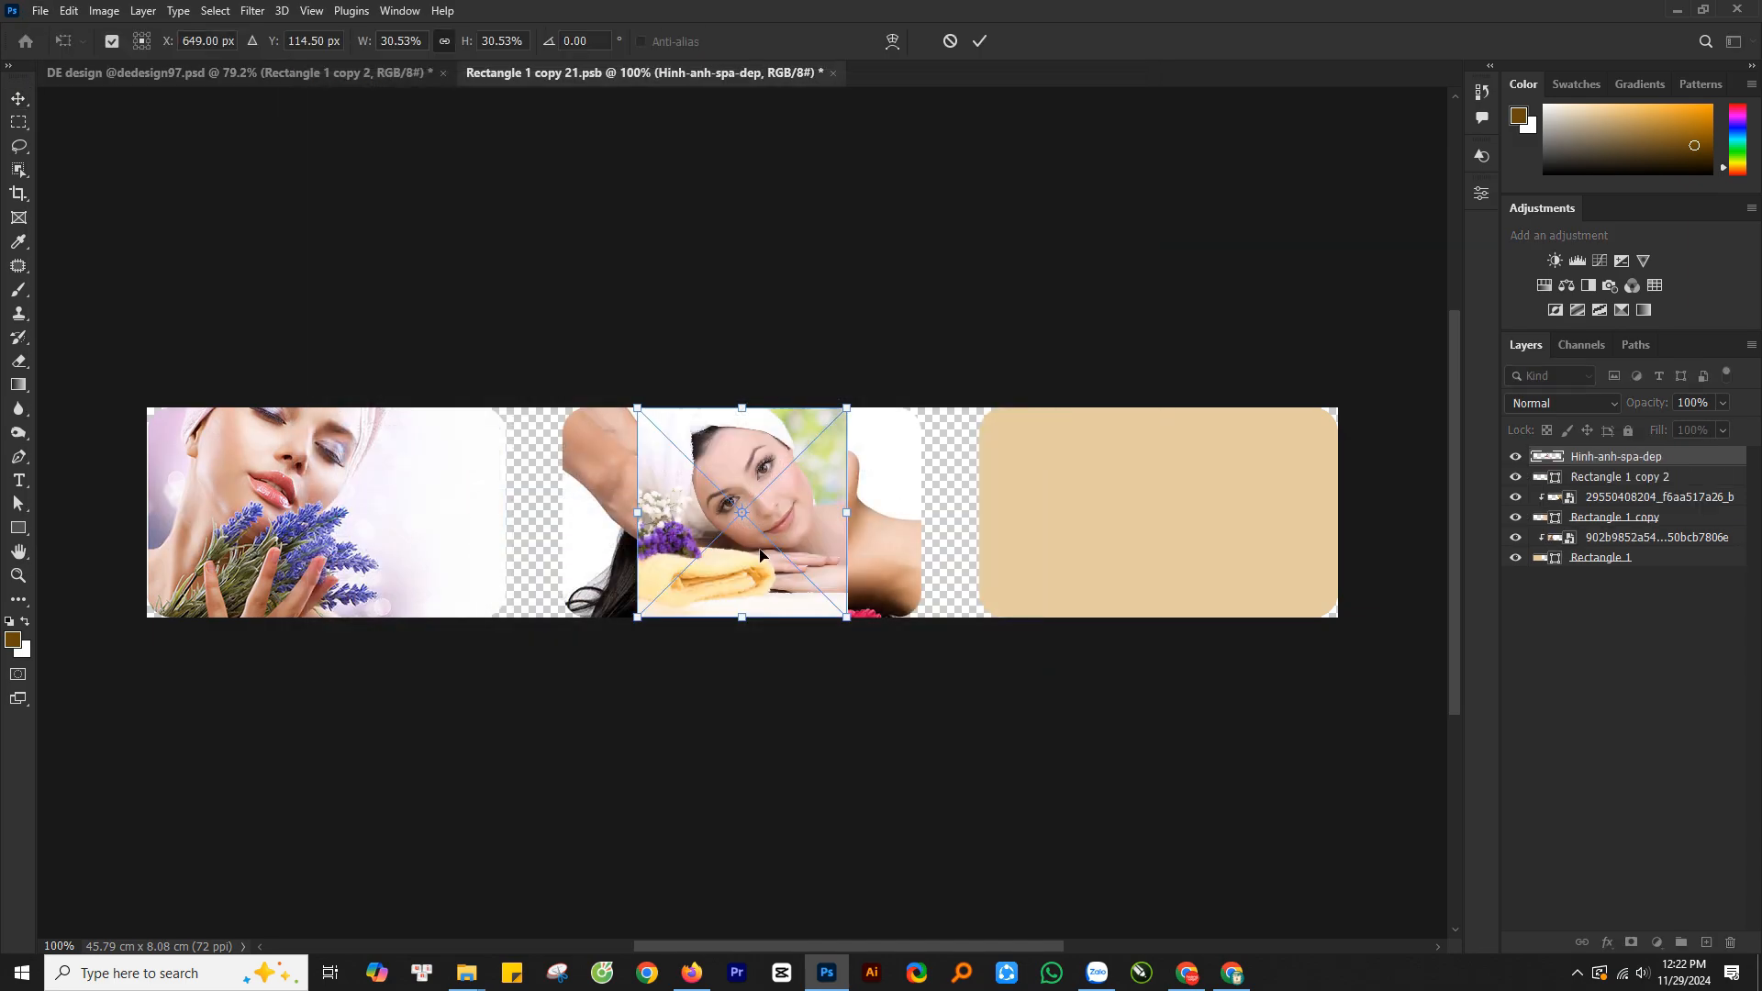
left_click_drag(771, 514, 1117, 514)
left_click_drag(1180, 409, 1349, 275)
left_click_drag(1252, 459, 1230, 587)
key("Return")
left_click_drag(1207, 527, 1200, 472)
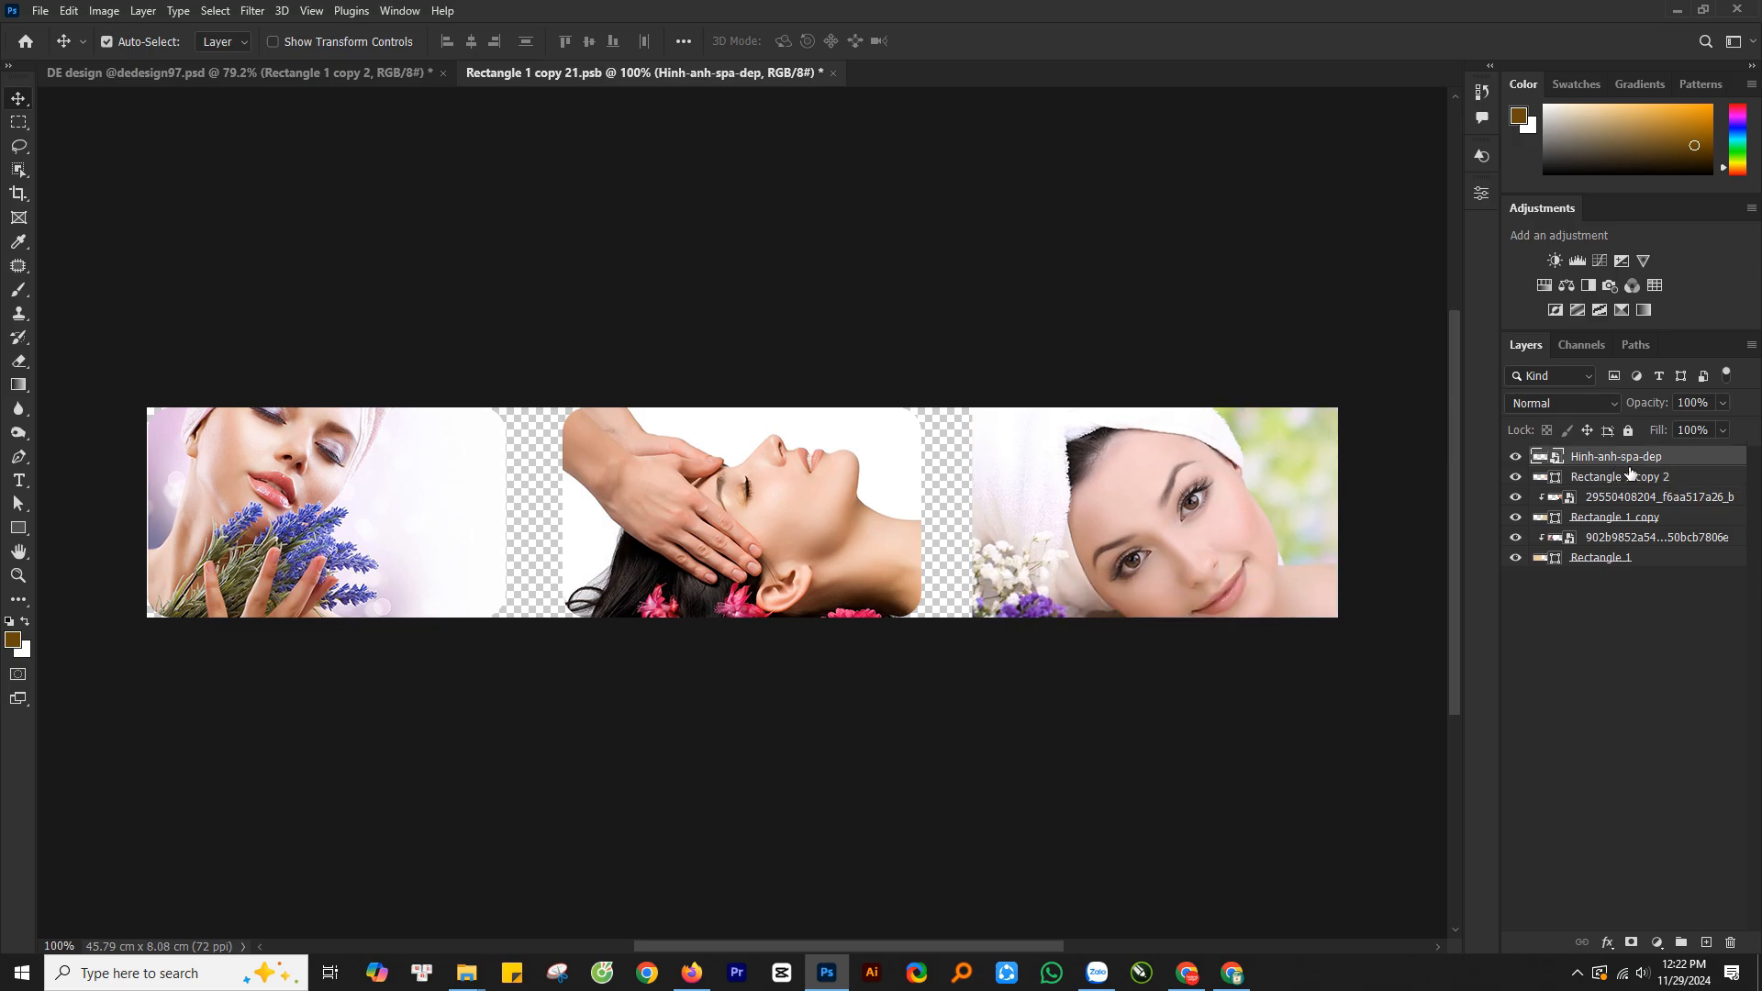
- Clip the Hinh-anh-spa-dep photo to the third beige panel, then save and close the Smart Object contents
right_click(1676, 470)
left_click(1551, 567)
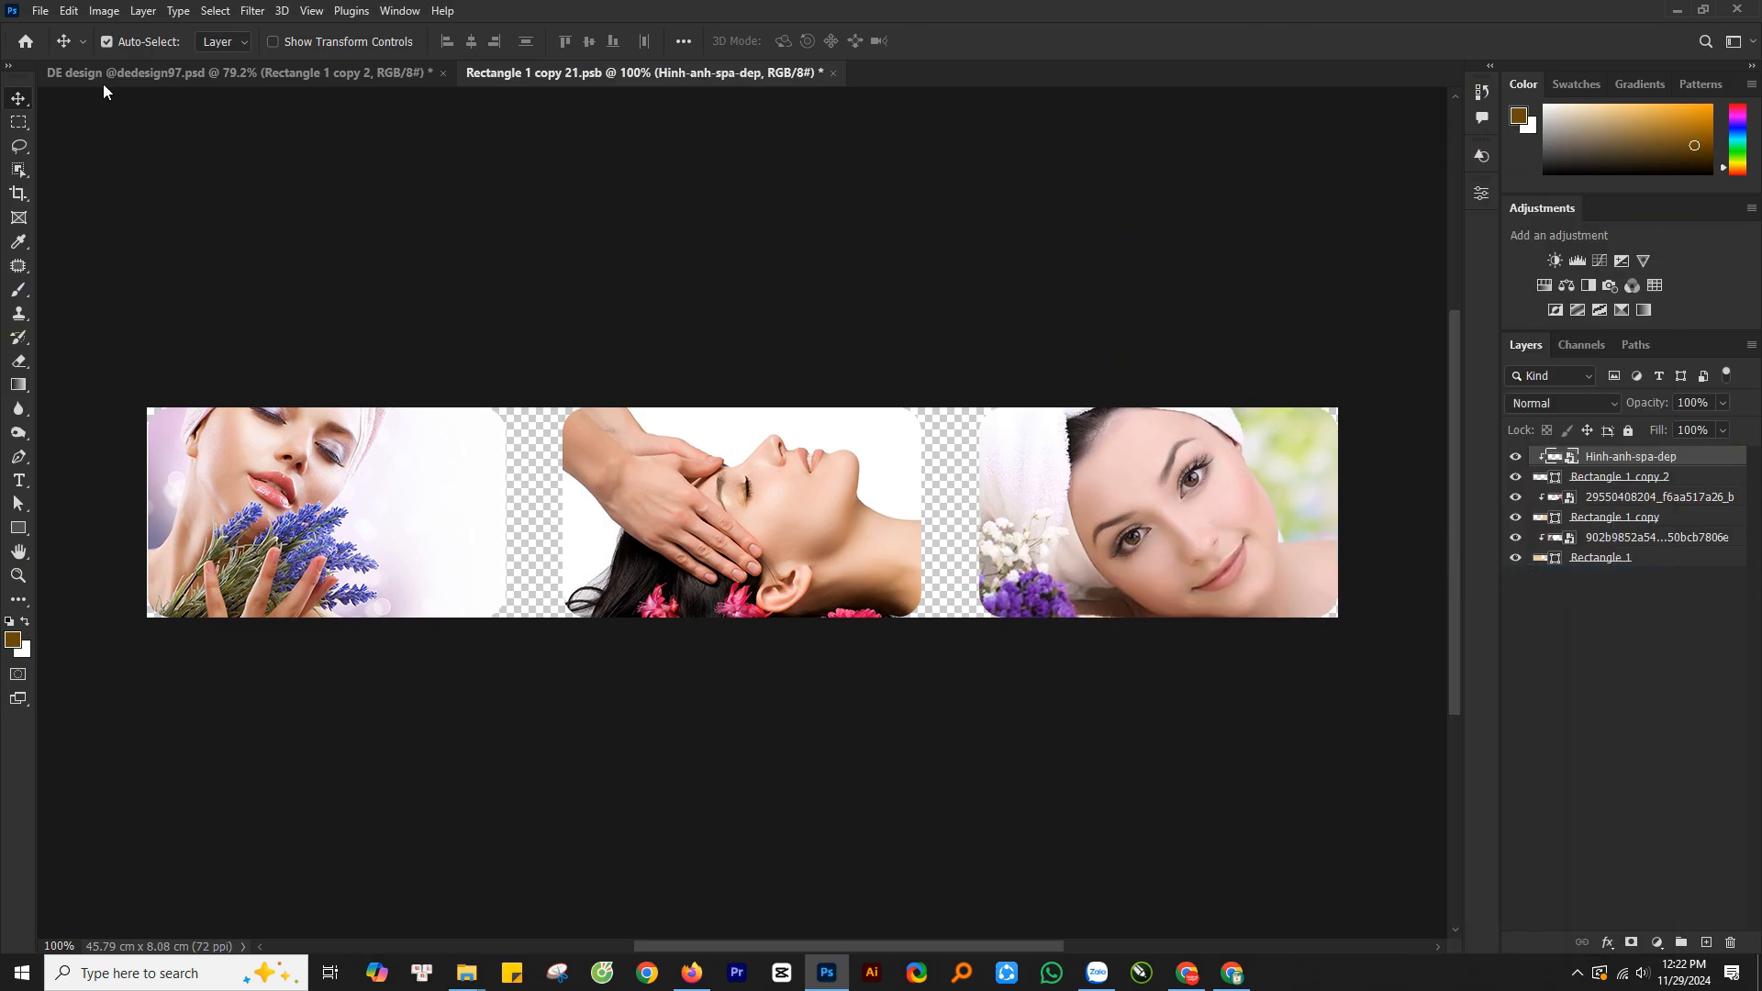
left_click(41, 13)
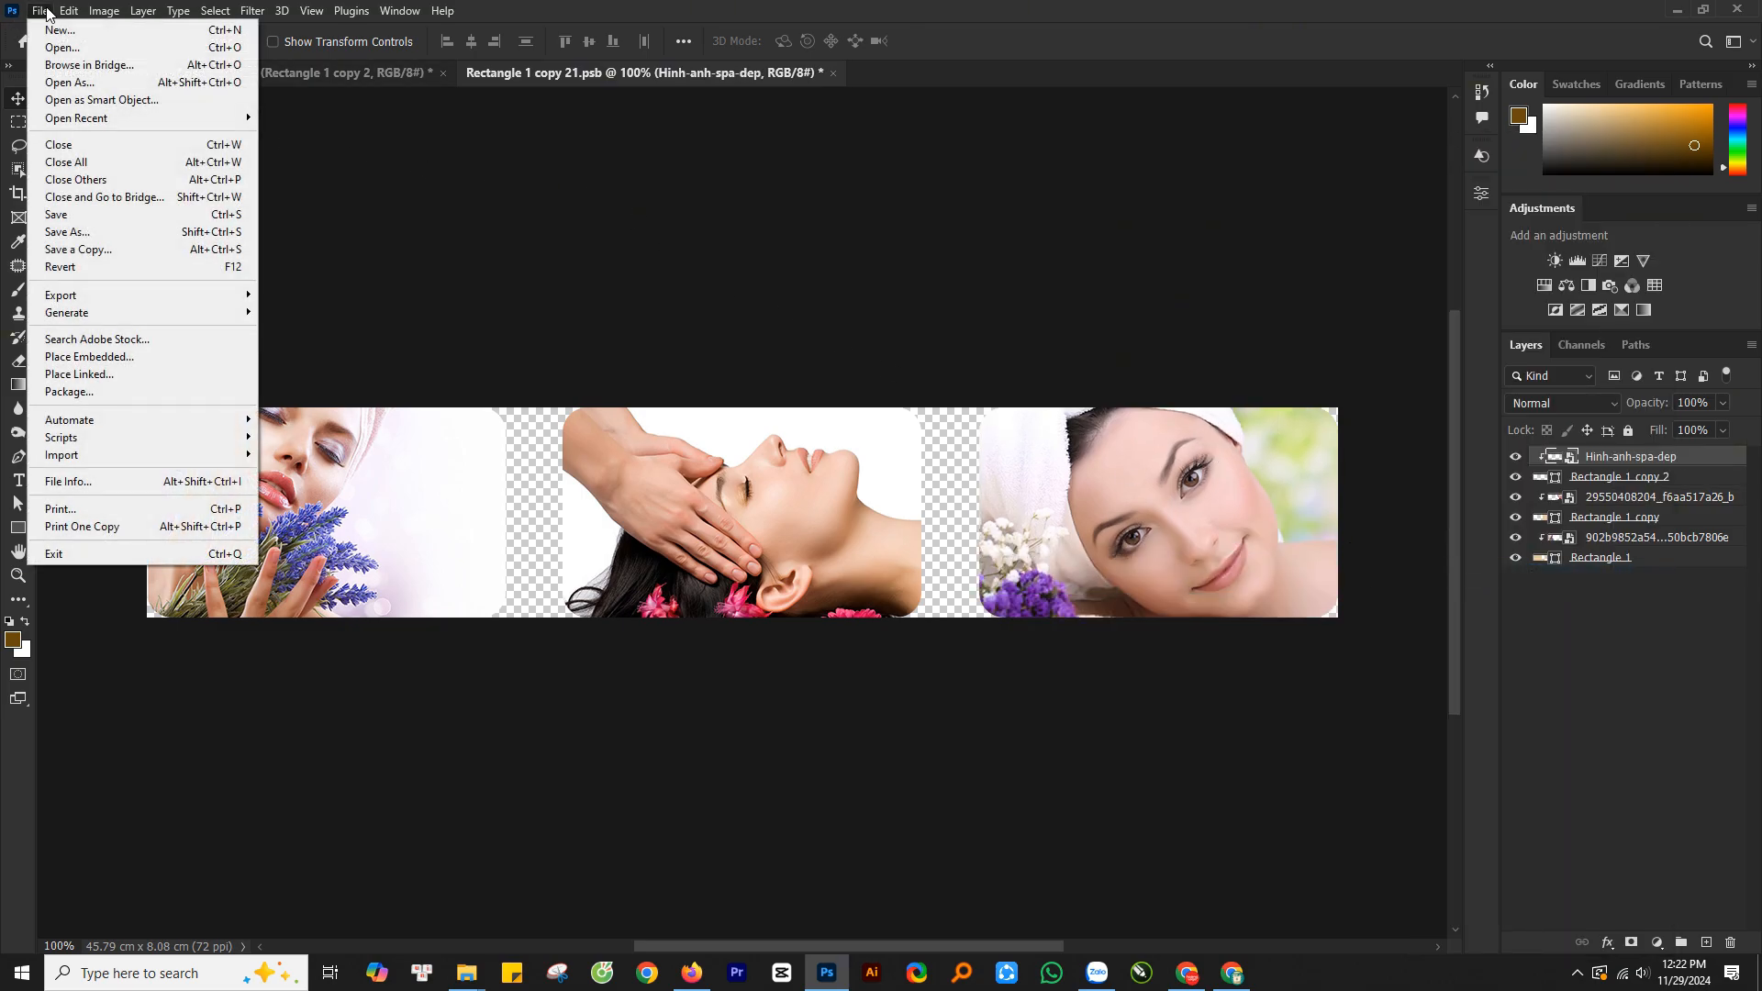
left_click(91, 217)
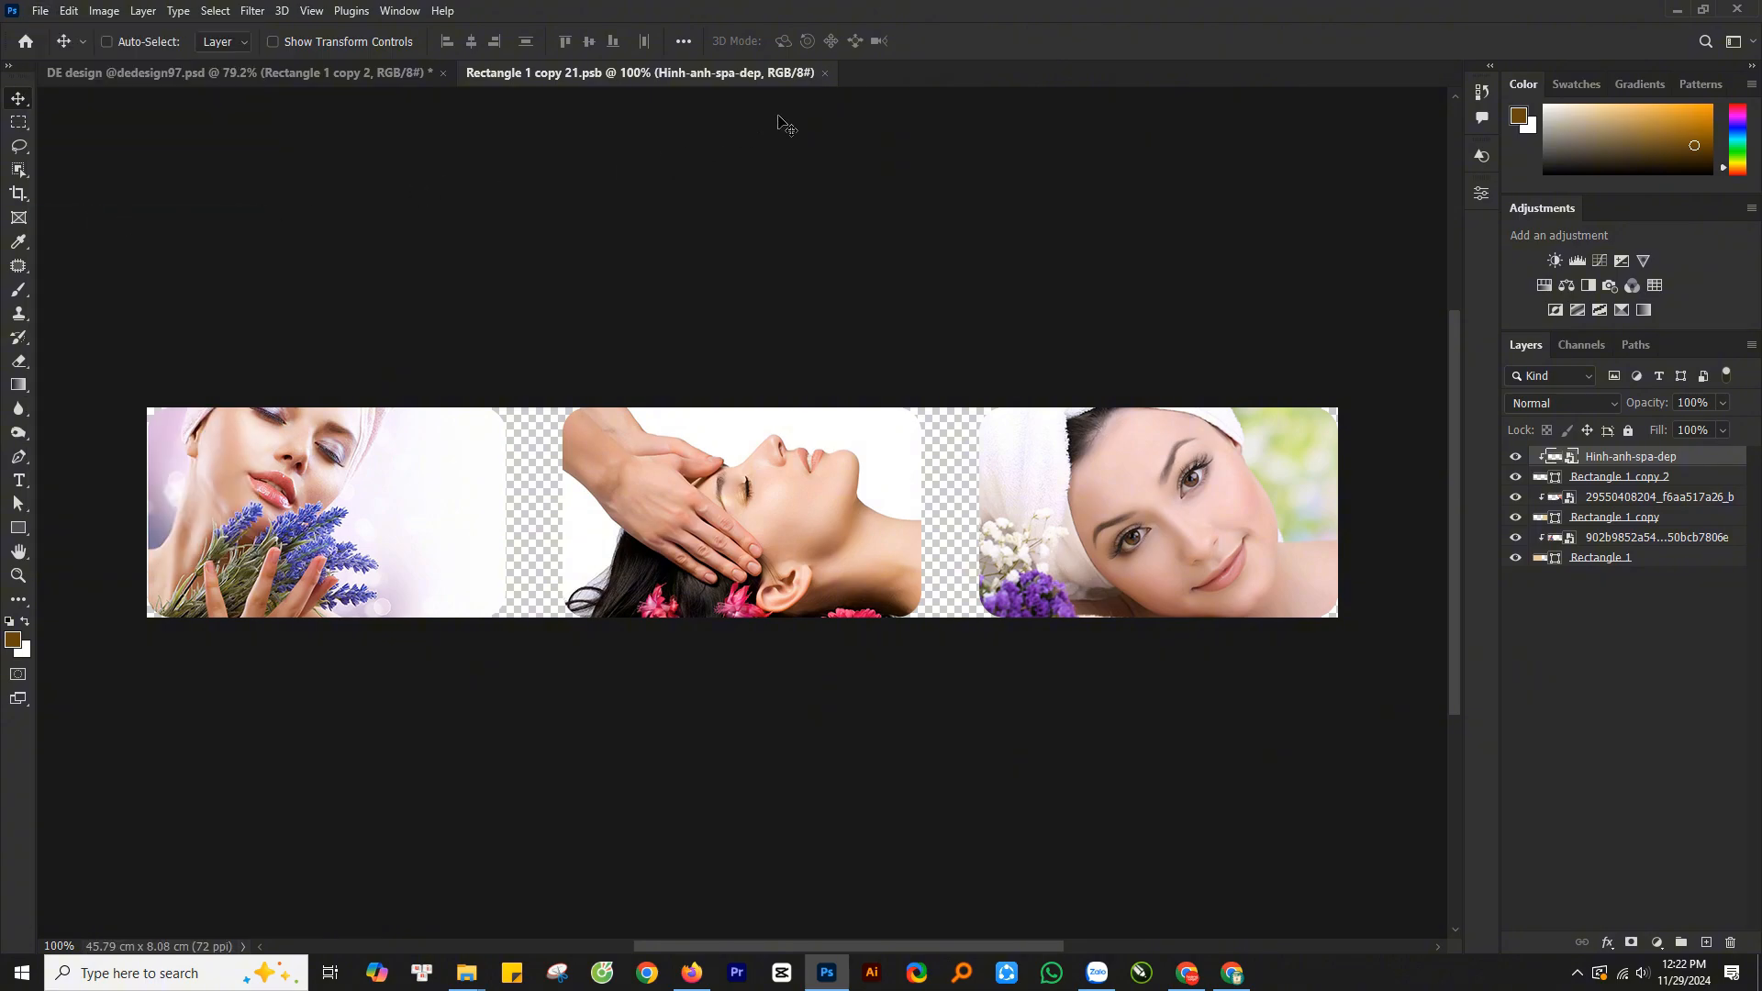
left_click(825, 73)
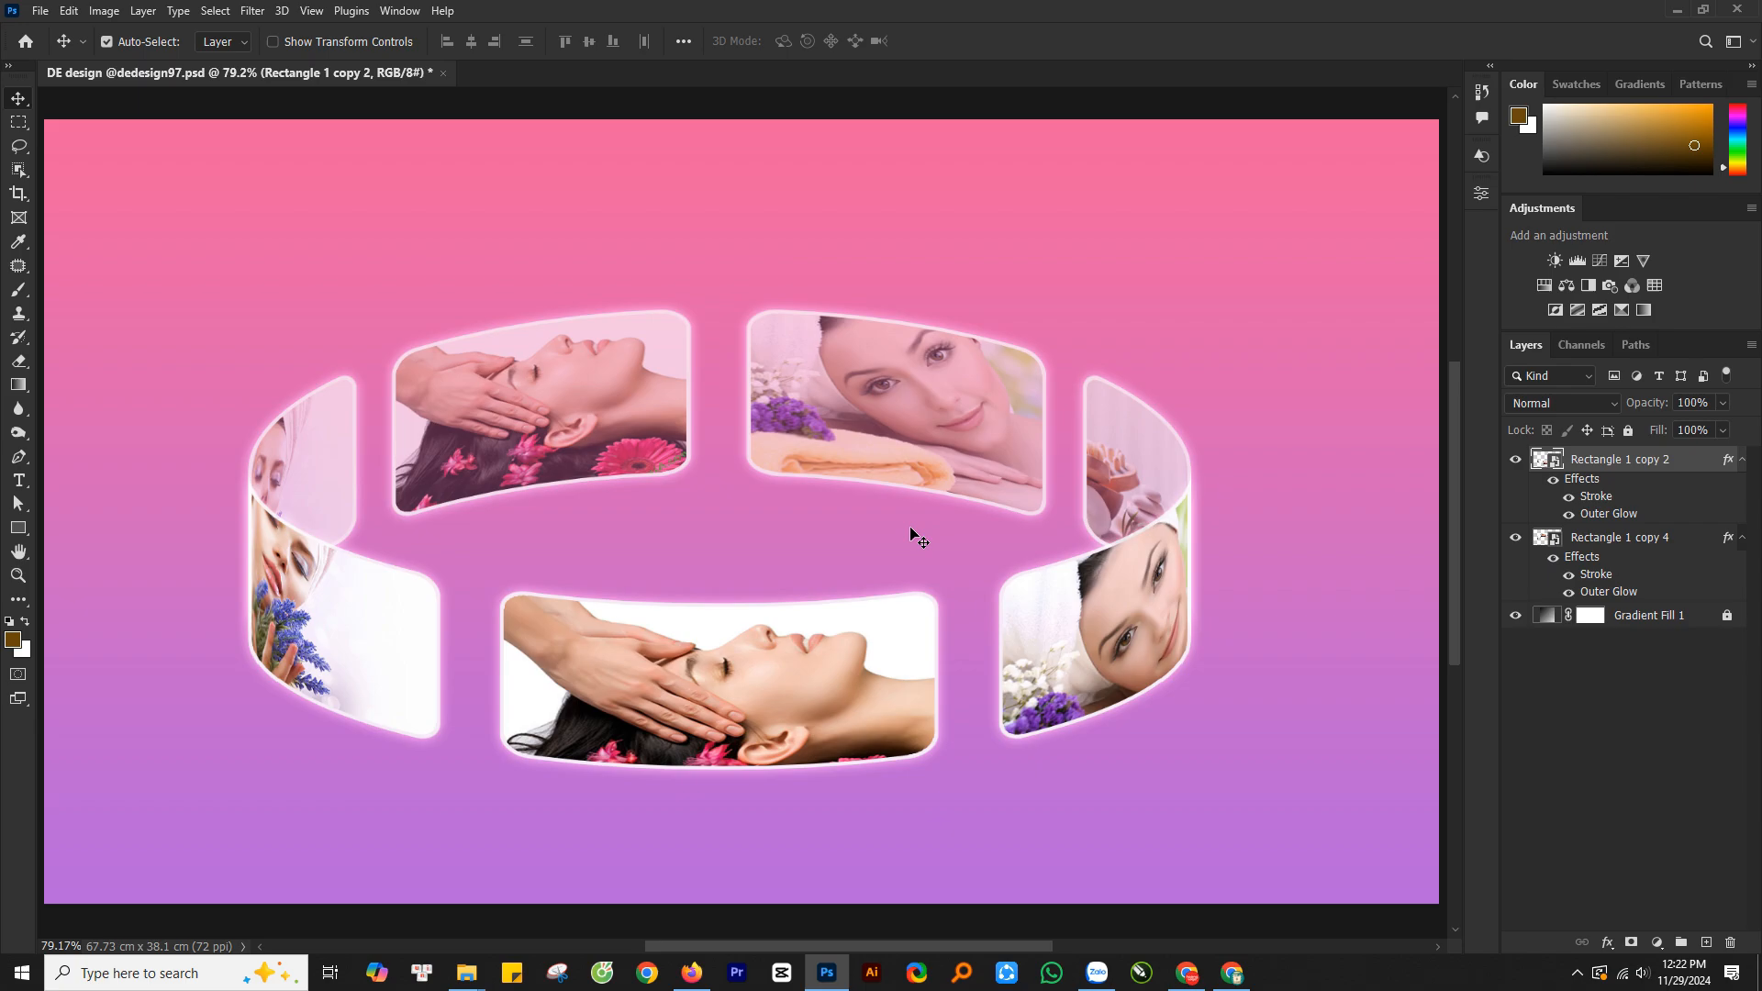
- Place the embedded hydration-skin woman cutout at the canvas centre and enlarge it slightly to span the full canvas height
scroll(820, 511, "down", 1, "alt")
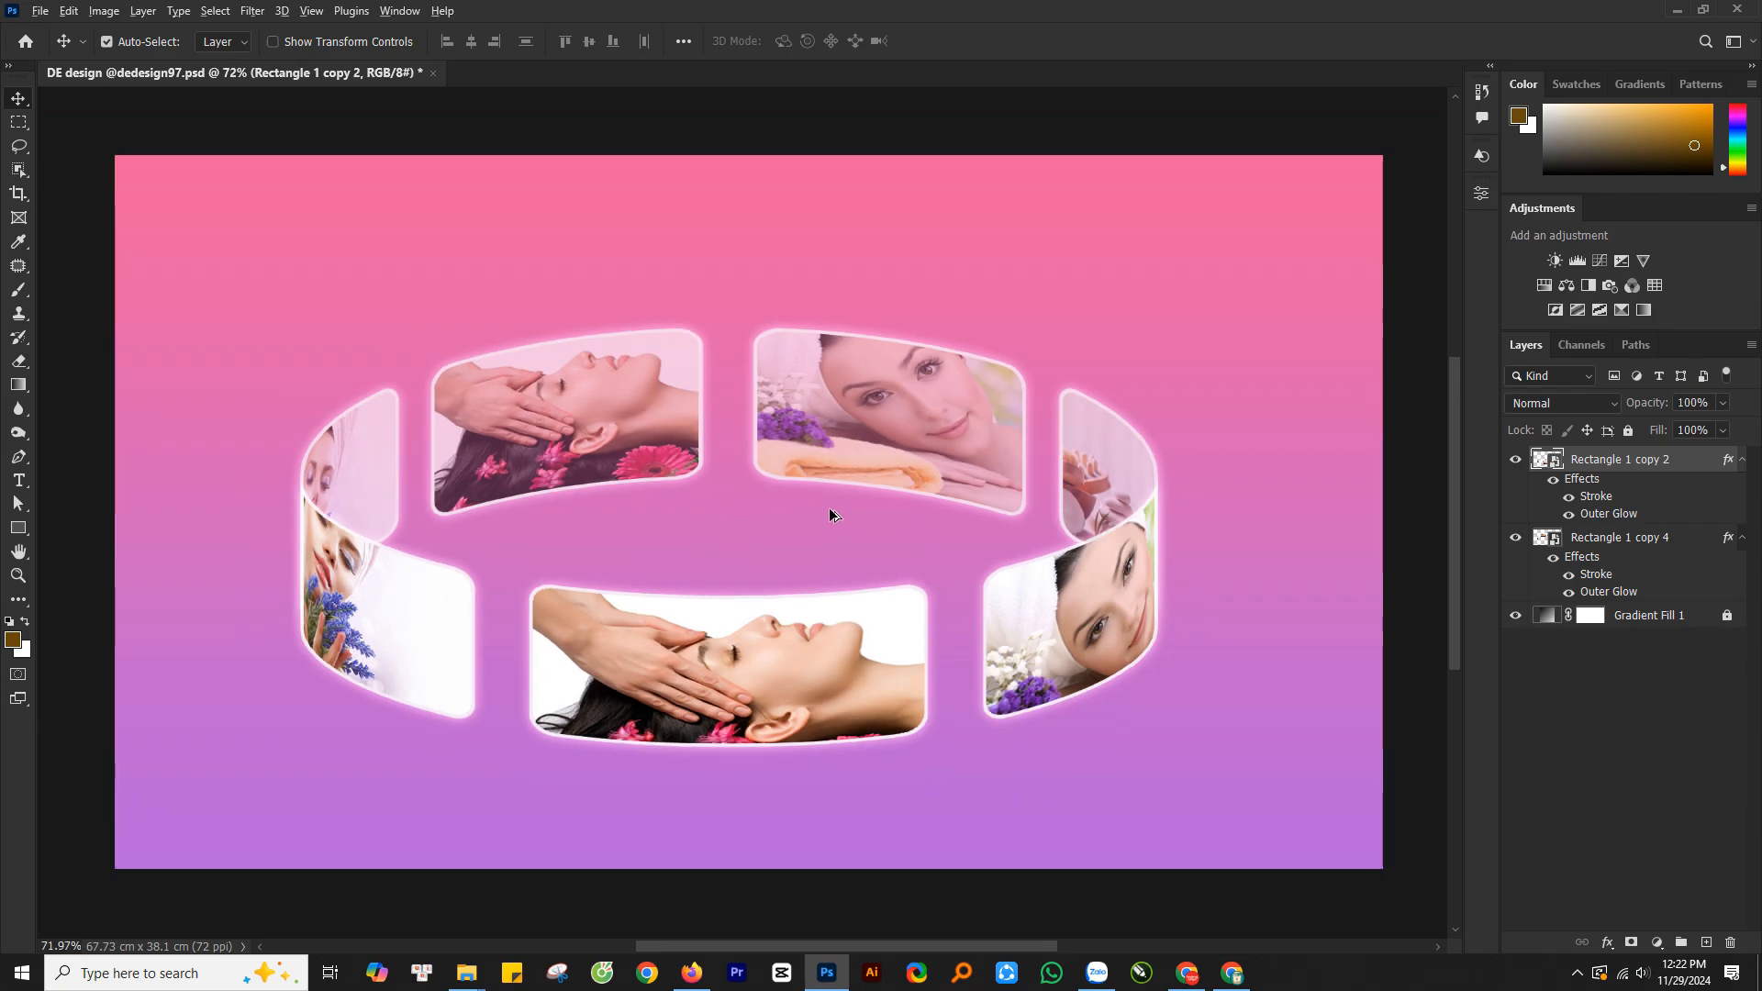
left_click(40, 10)
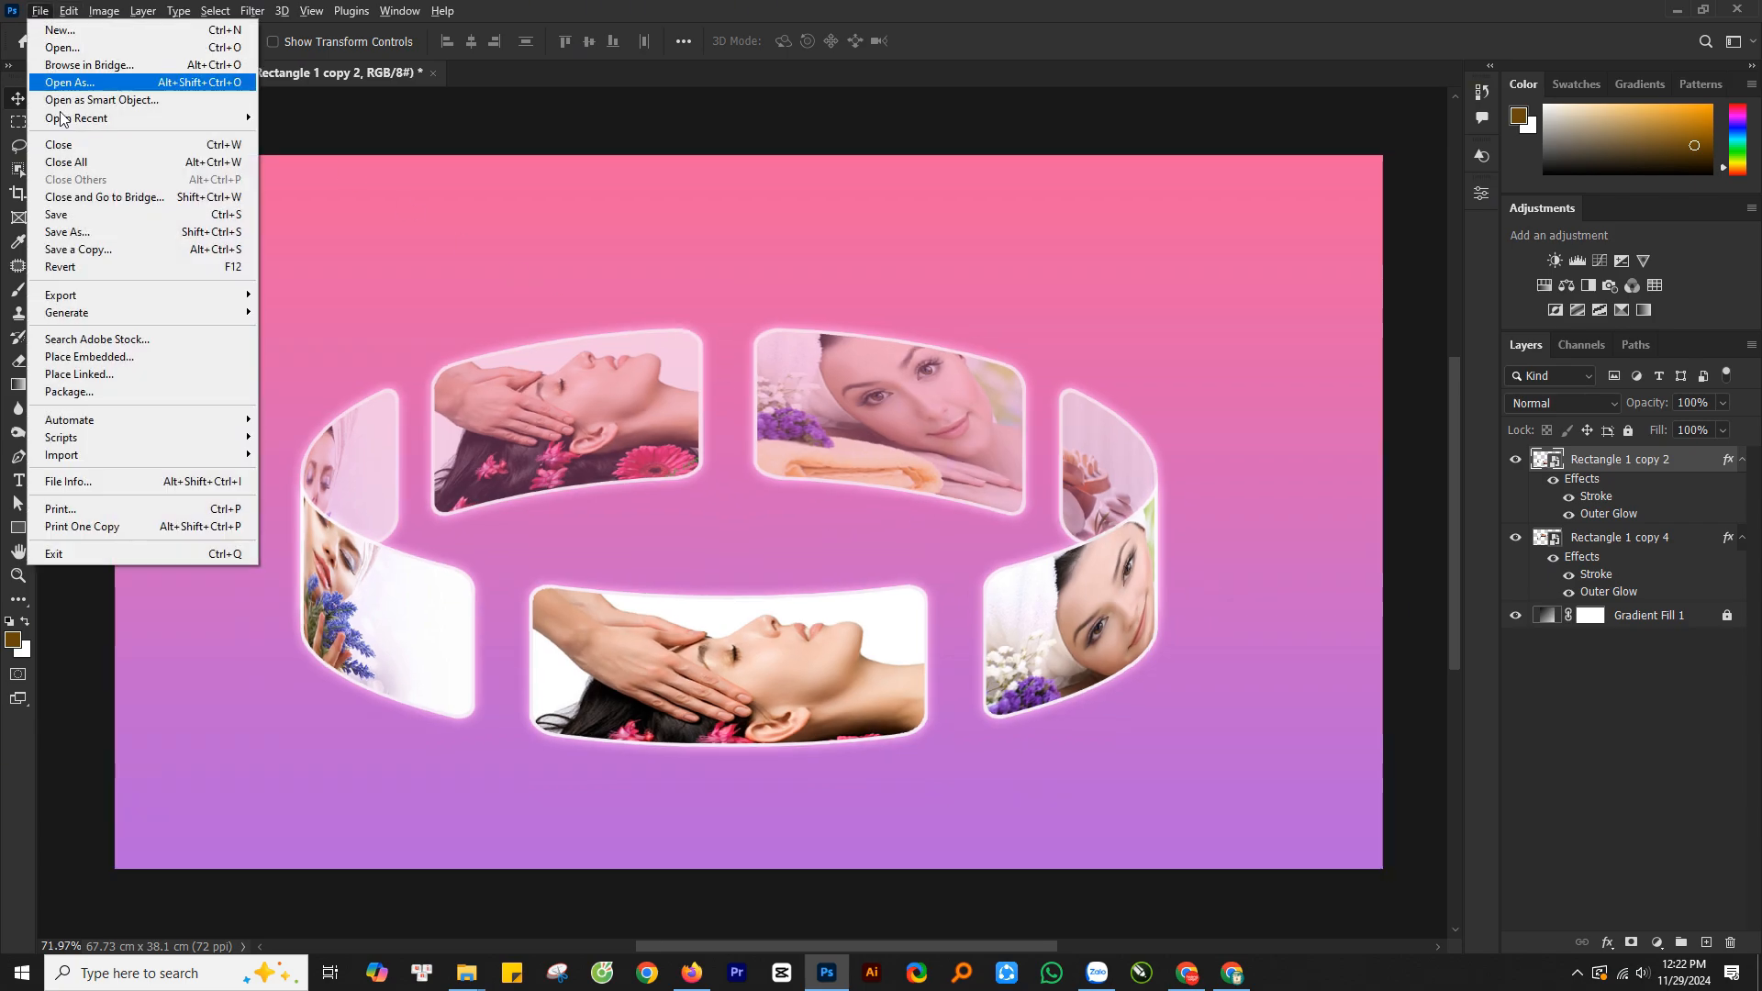
left_click(112, 360)
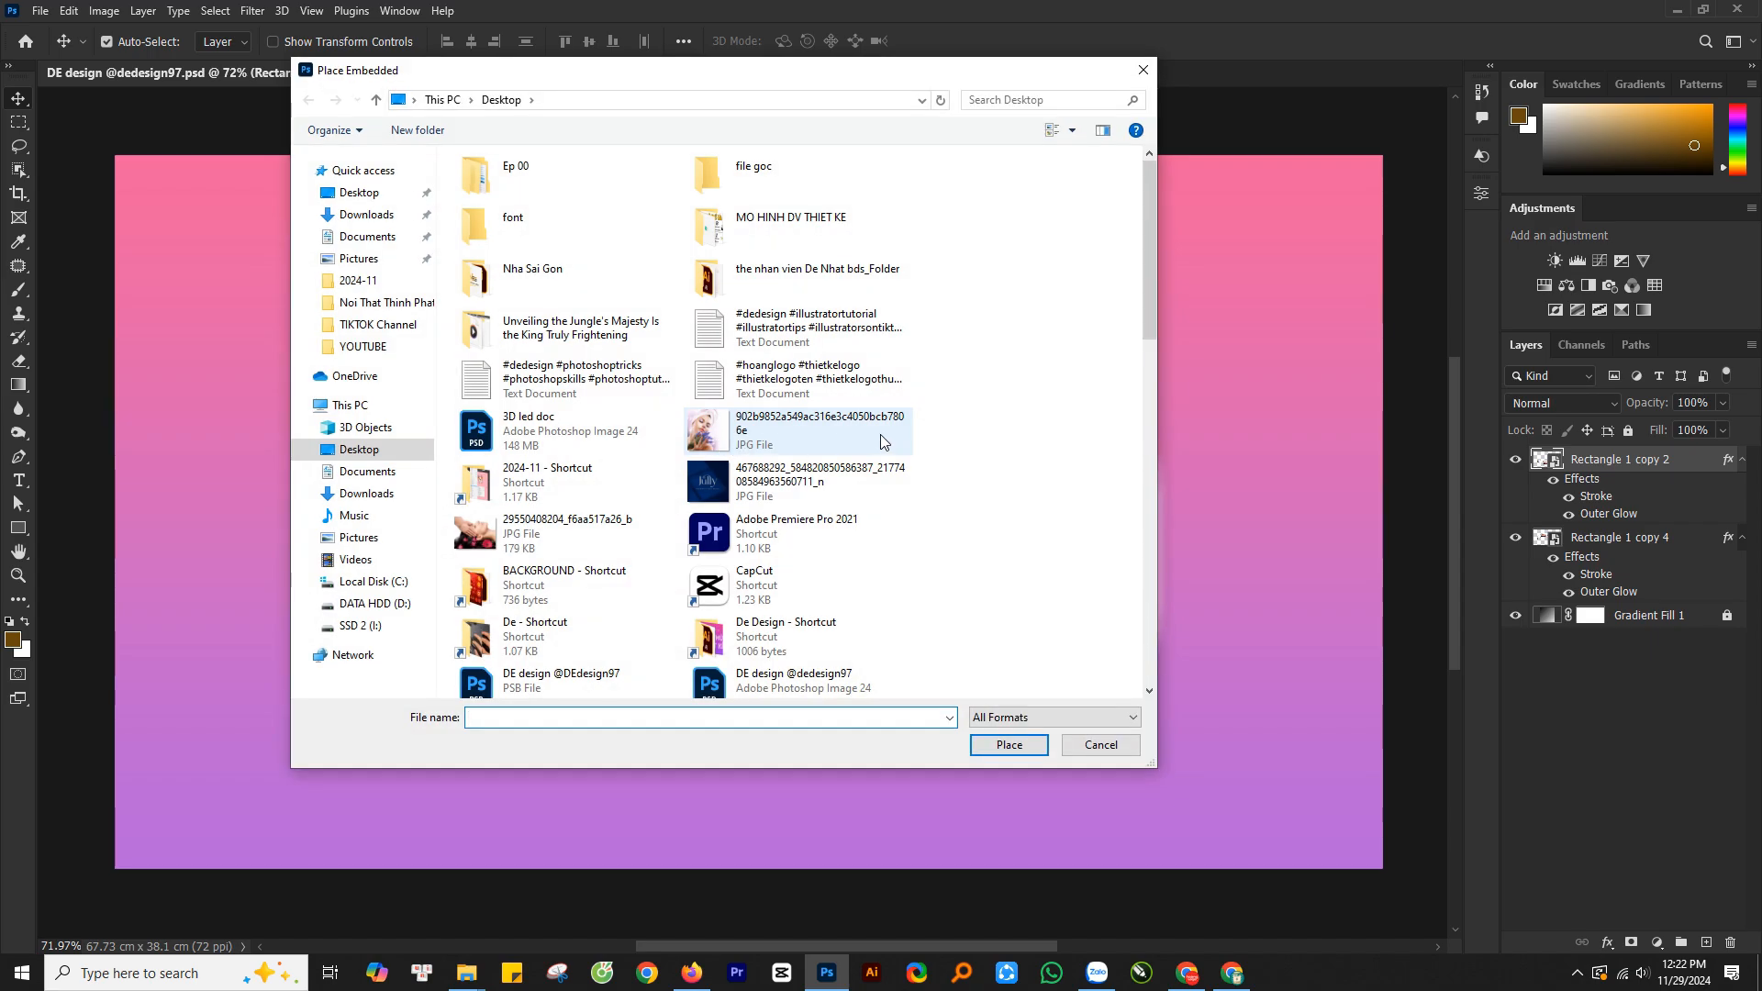
scroll(966, 497, "down", 10)
scroll(967, 497, "down", 3)
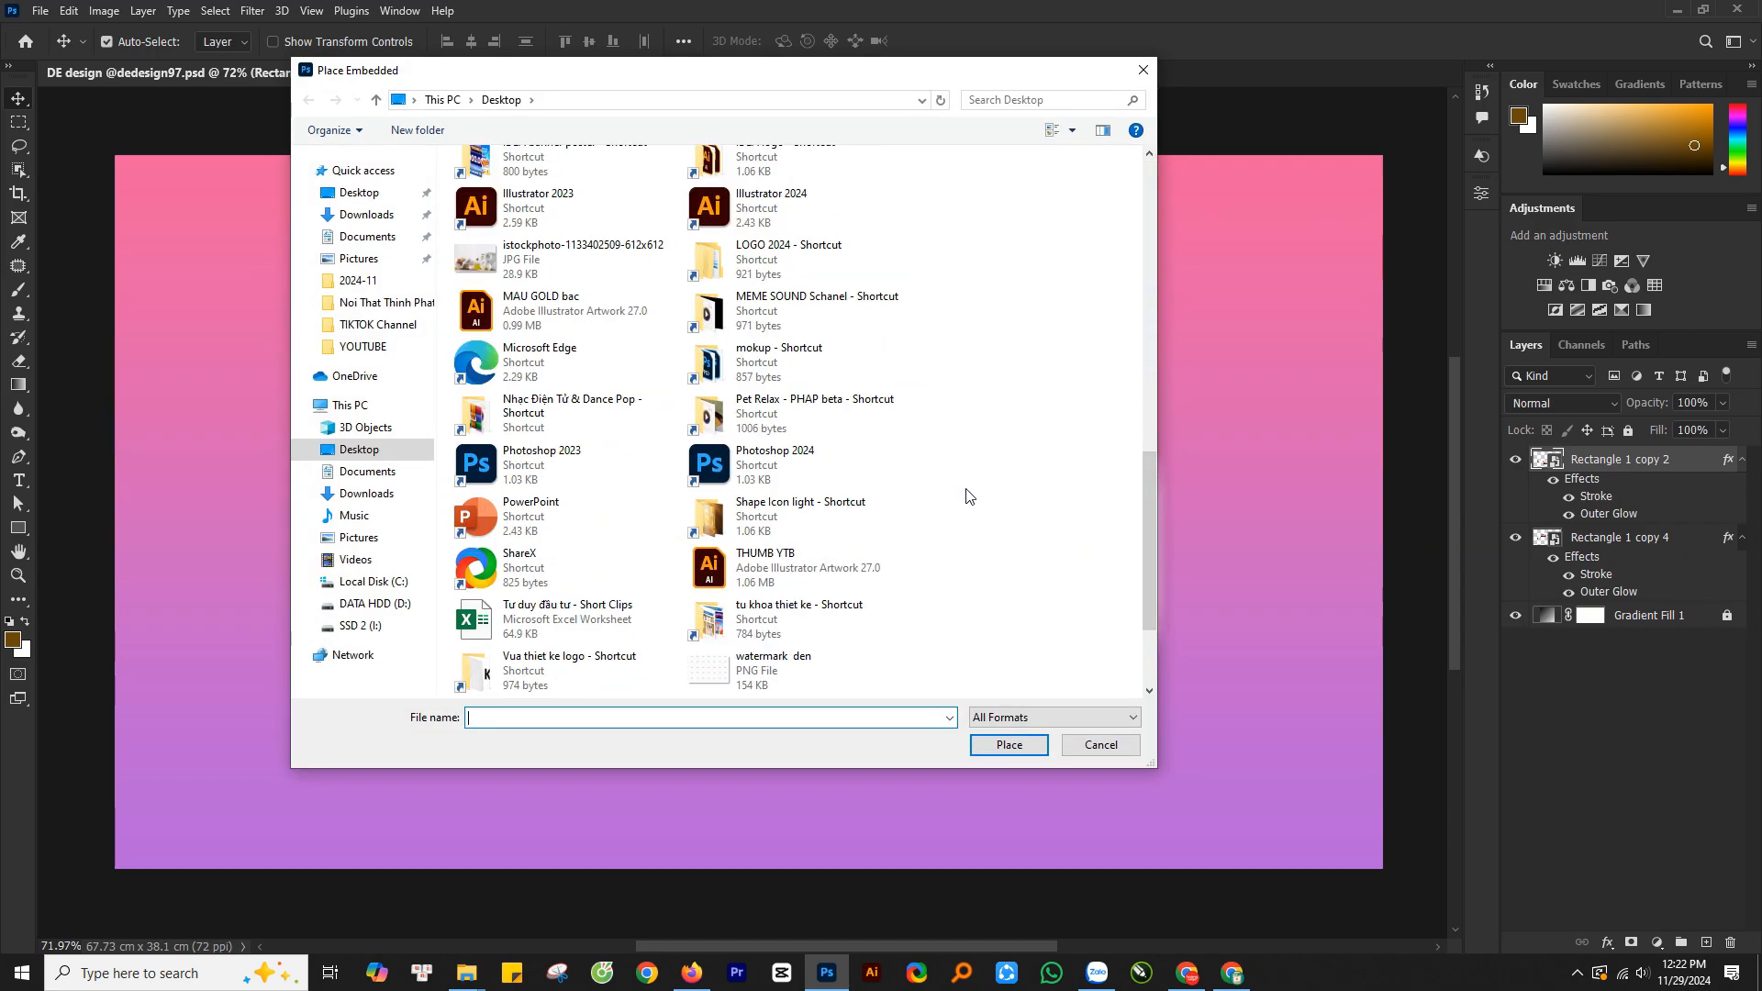
scroll(966, 496, "up", 2)
double_click(811, 229)
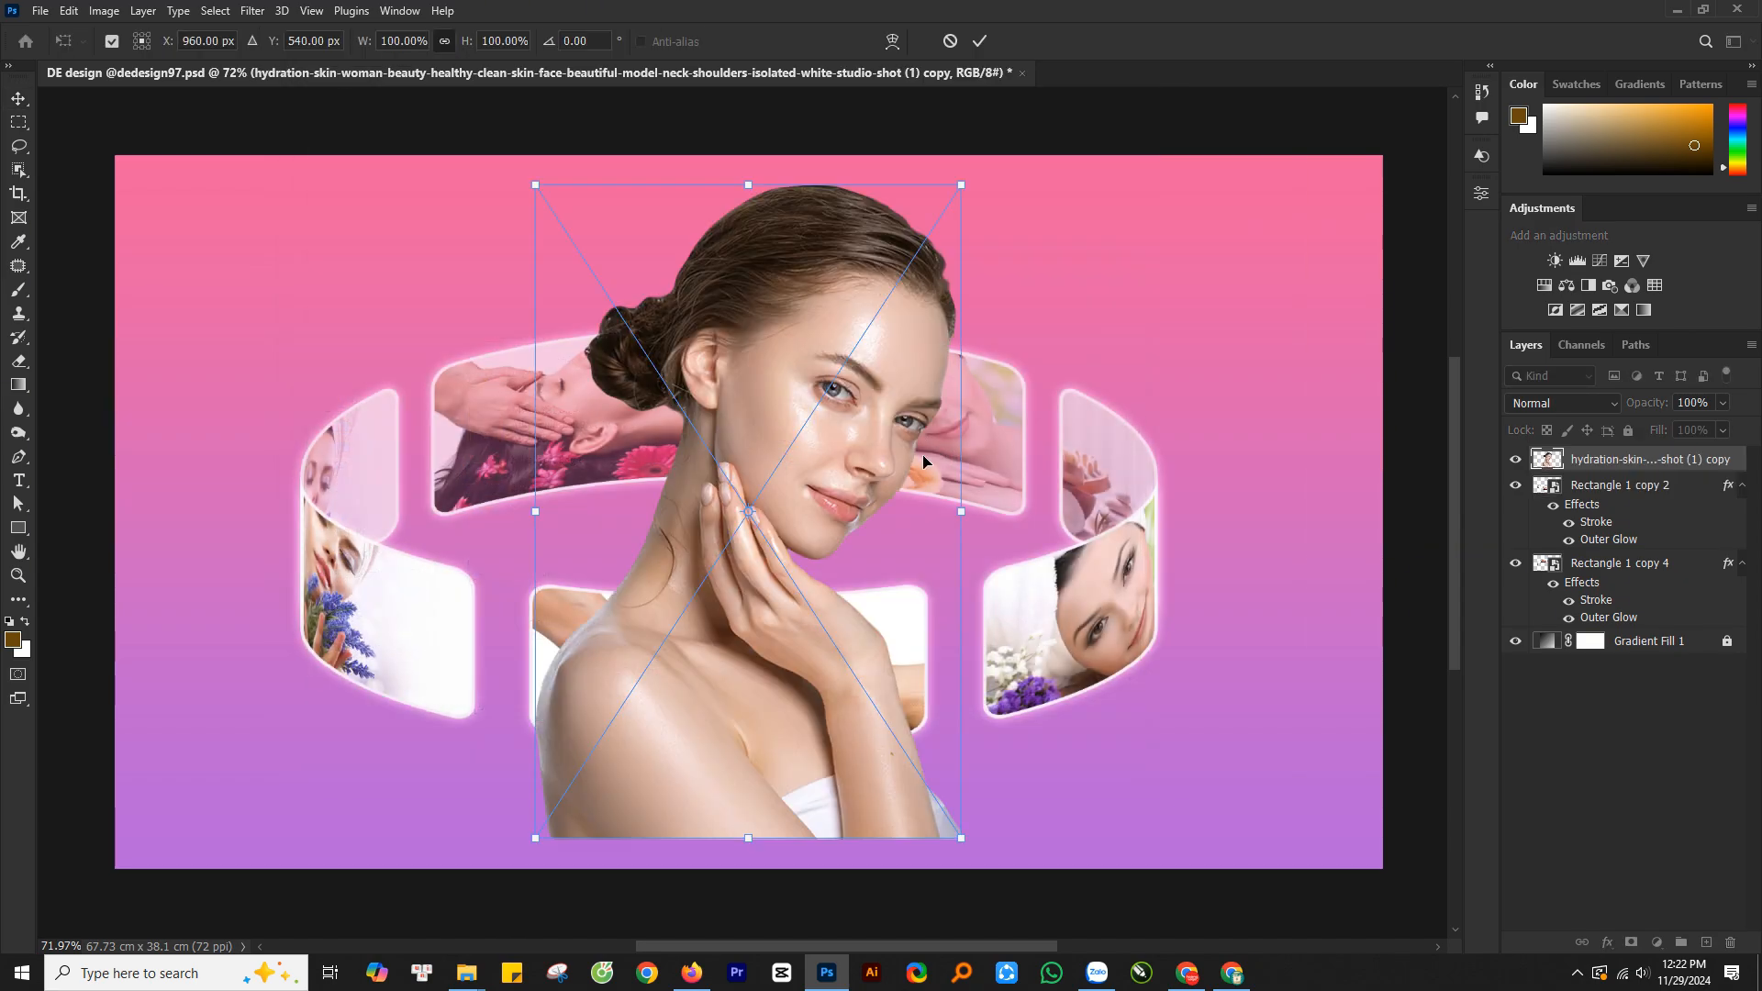
left_click_drag(962, 186, 1002, 171)
key("Return")
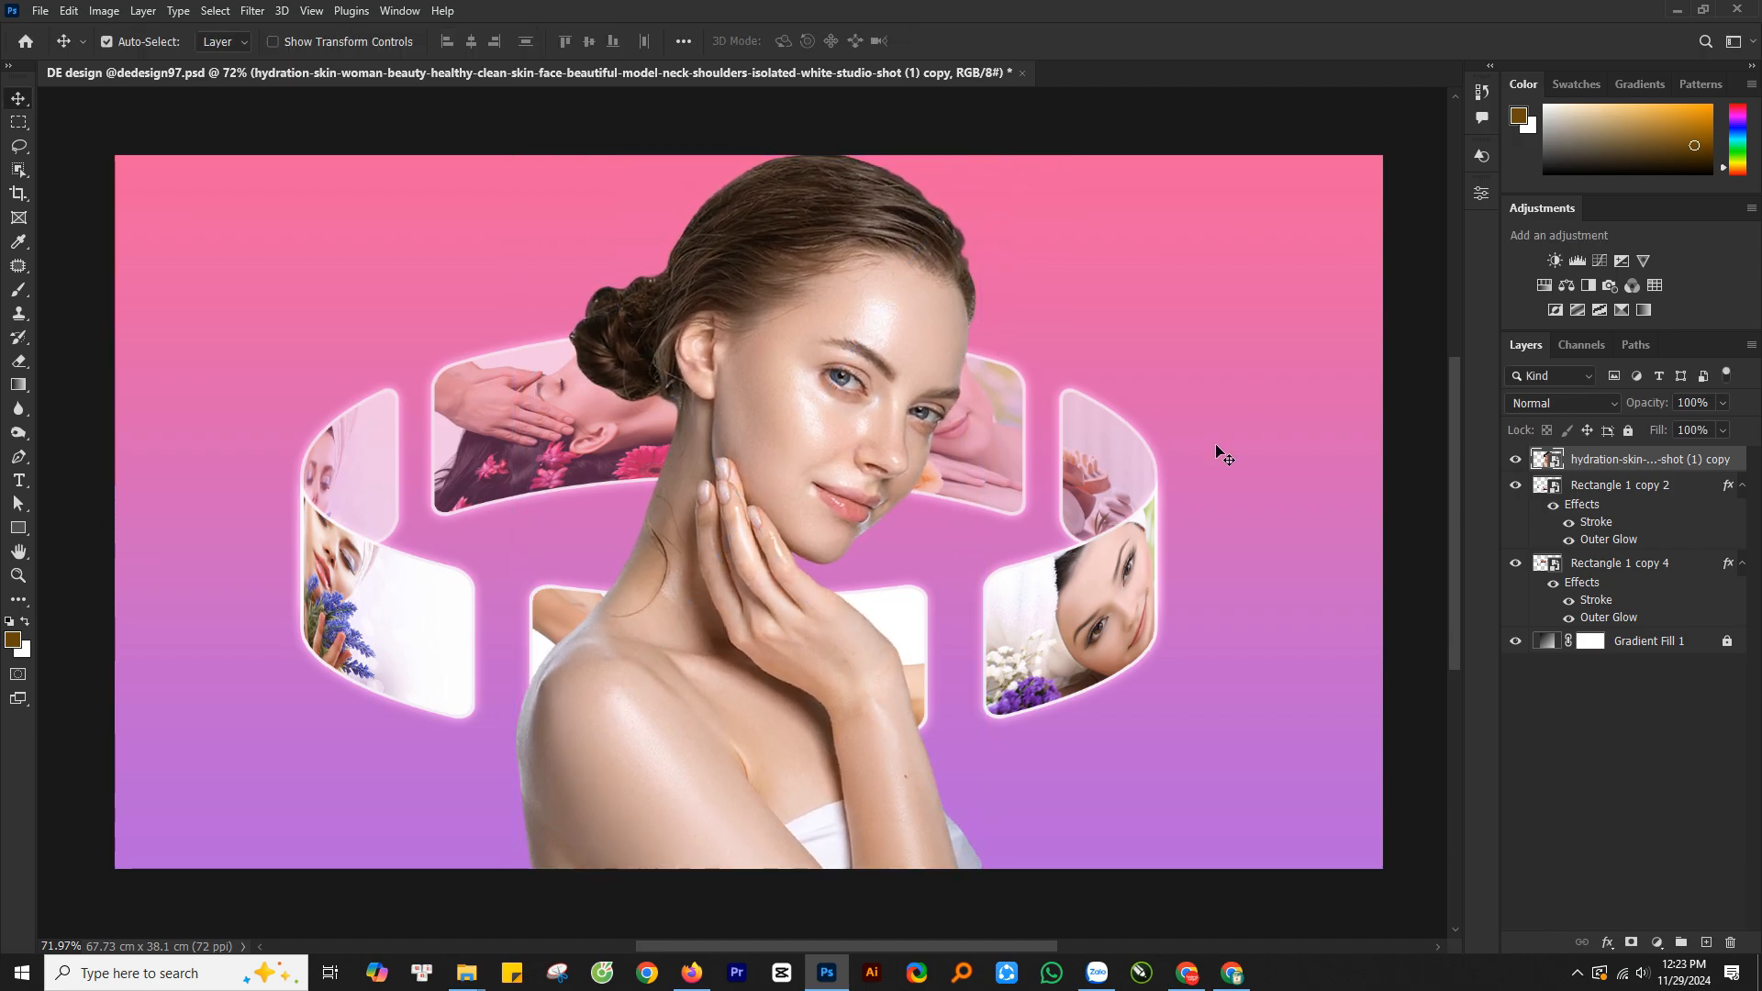
- Reorder the woman cutout between the Rectangle 1 copy 2 and Rectangle 1 copy 4 layers and scale it down slightly
left_click_drag(1613, 467, 1624, 551)
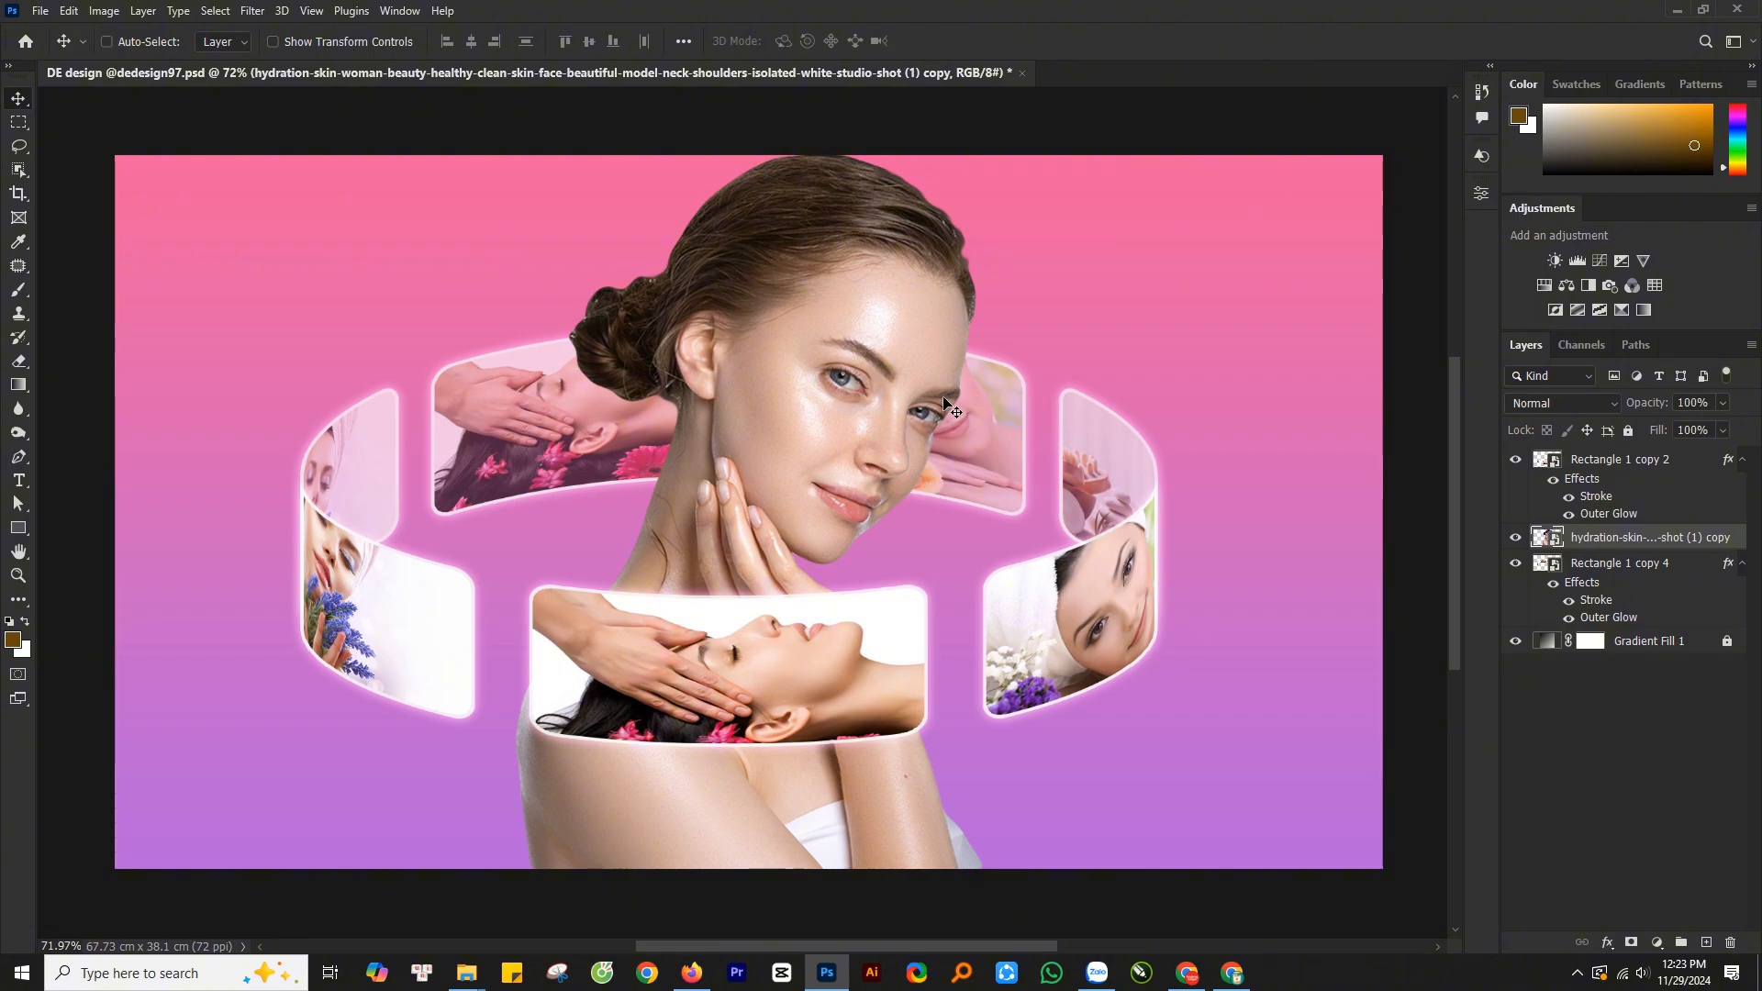
key("ctrl+t")
left_click_drag(981, 153, 943, 236)
key("Return")
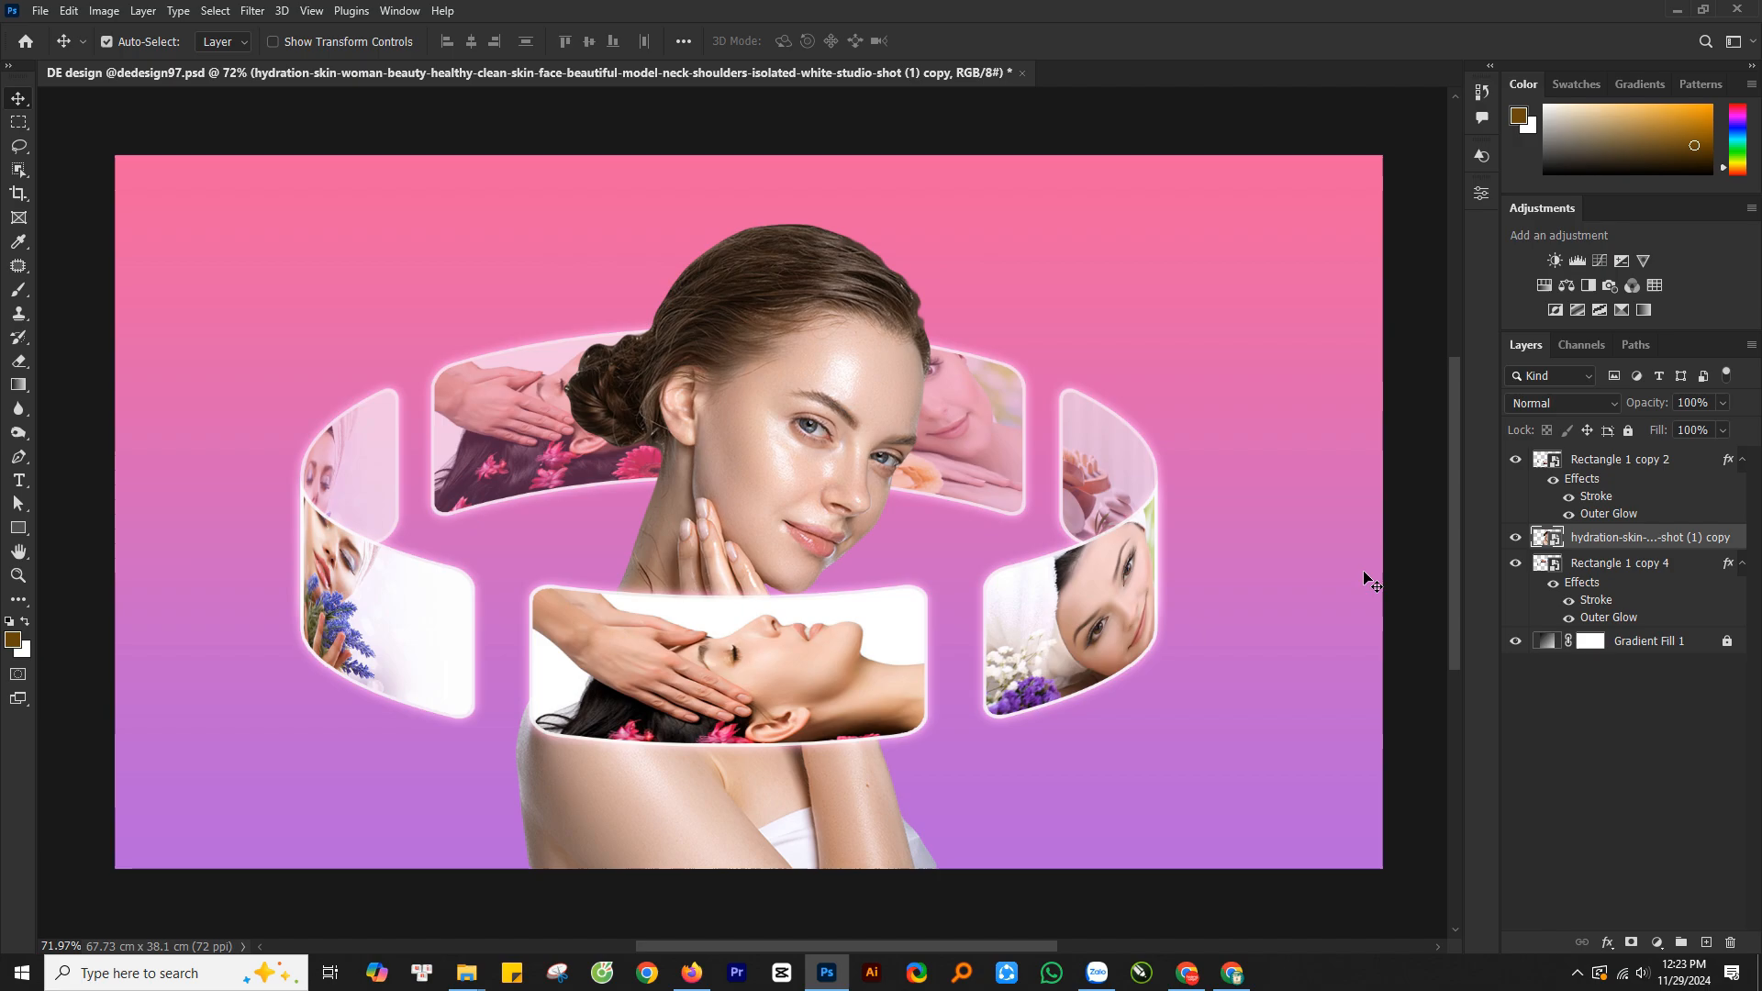
- Select both panel rows, Rectangle 1 copy 2 and Rectangle 1 copy 4, and move the ring down around the woman's shoulders
left_click(1640, 566)
left_click(1613, 466, "ctrl")
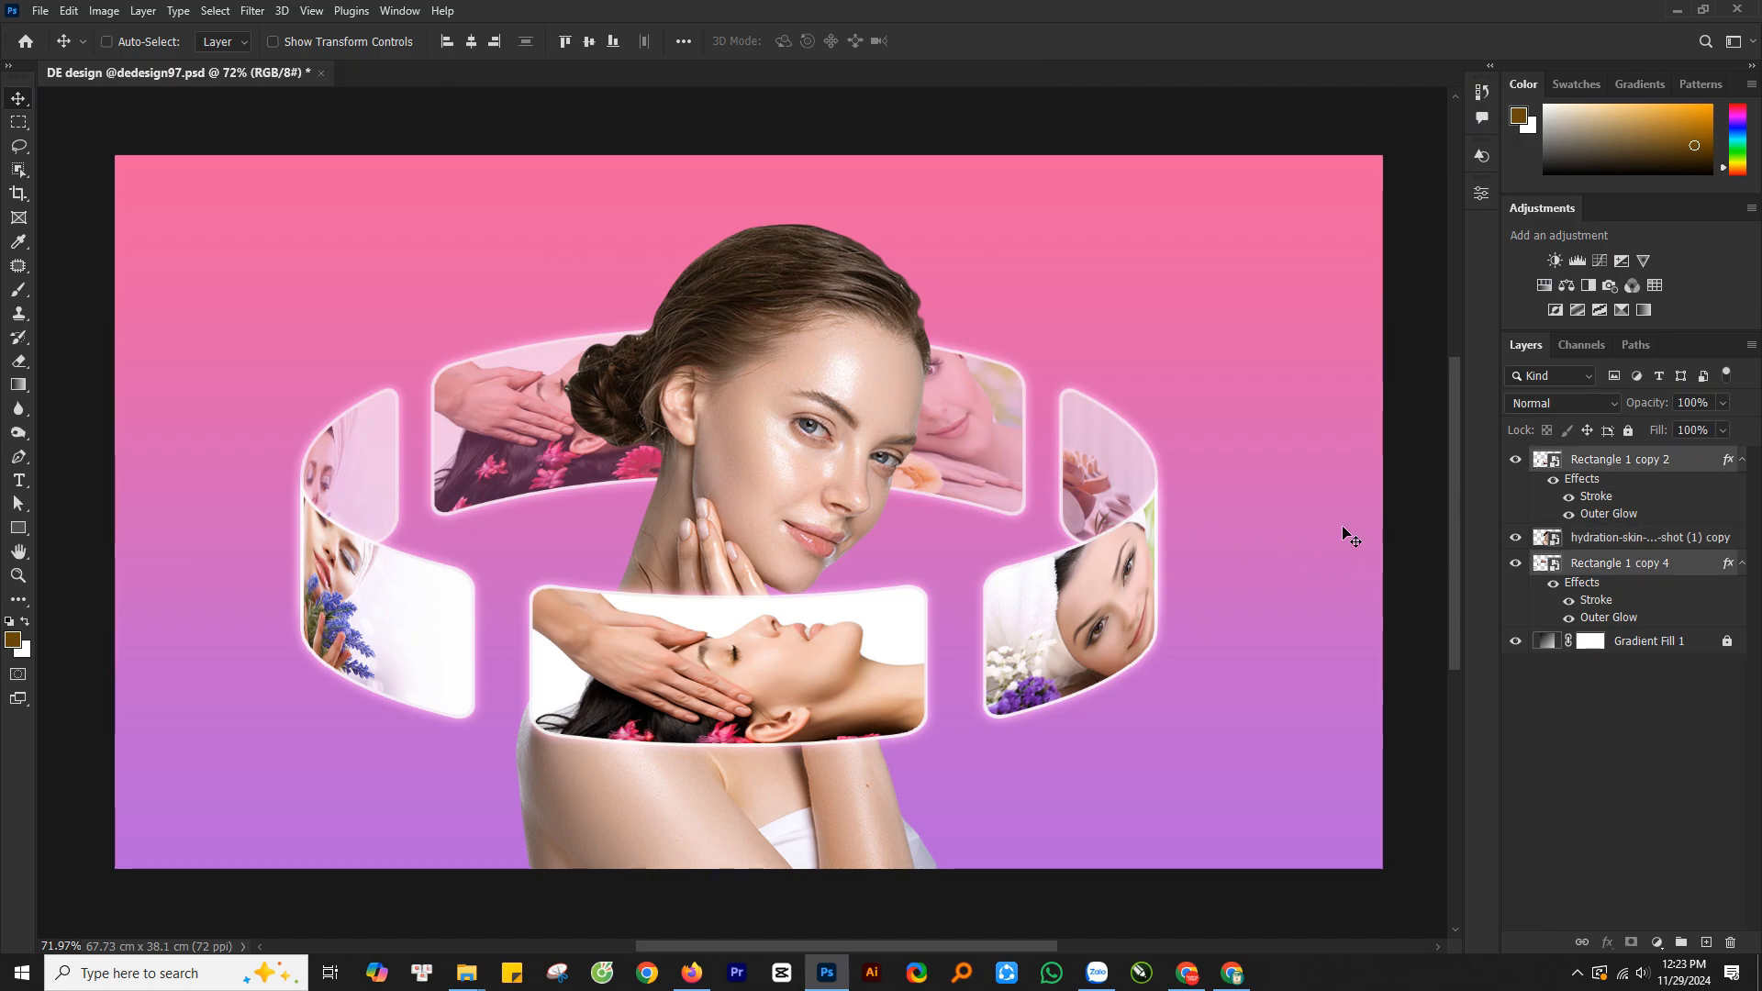
left_click_drag(1081, 613, 1076, 670)
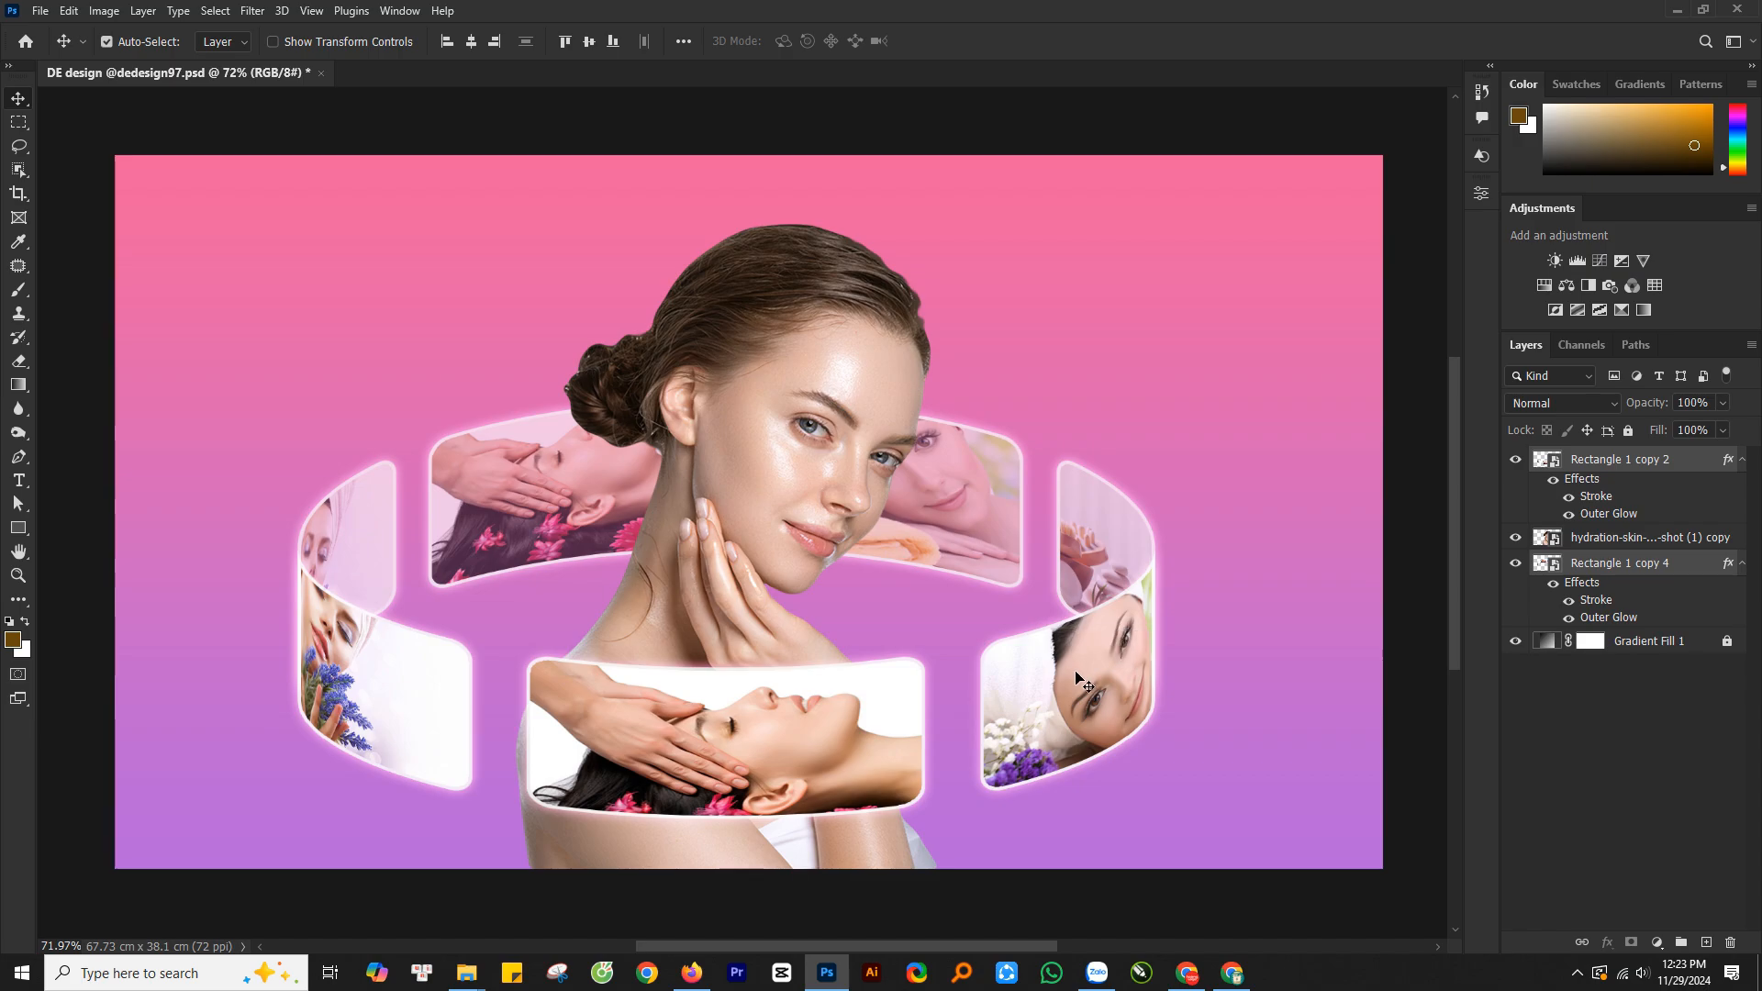